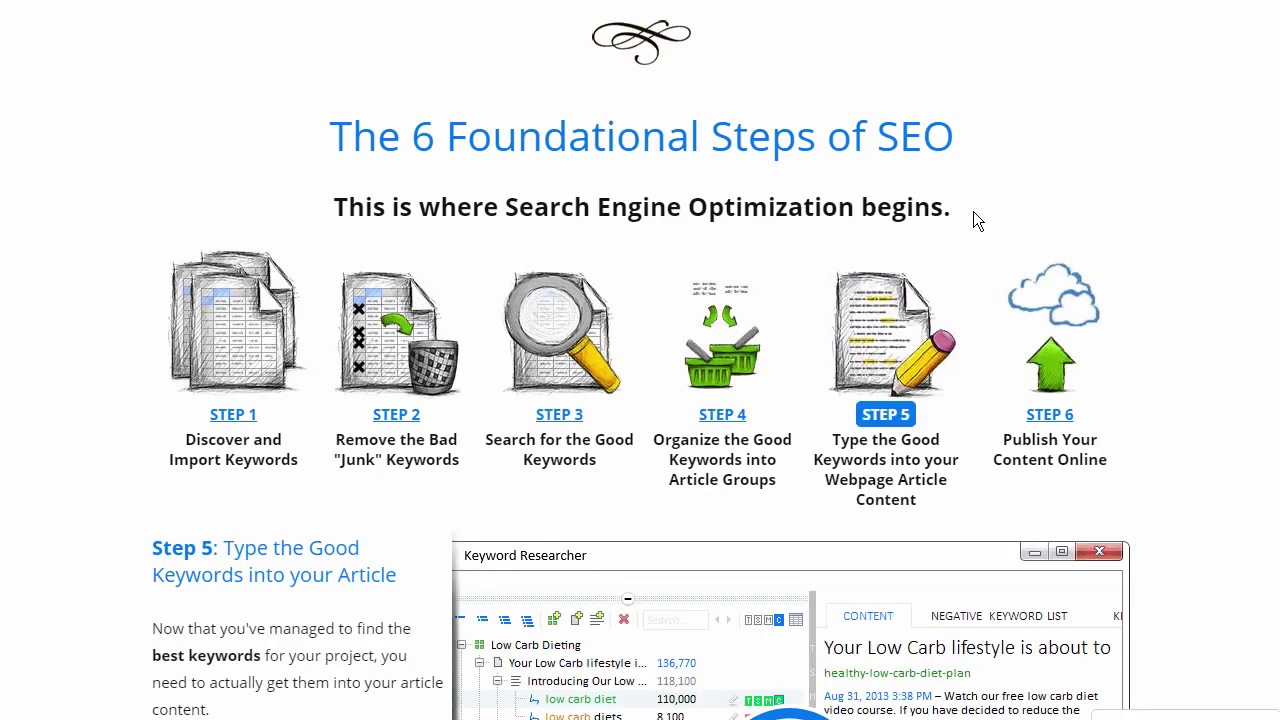
- Show the Step 6 'Publish Your Content' section and play its demo animation
left_click(1050, 305)
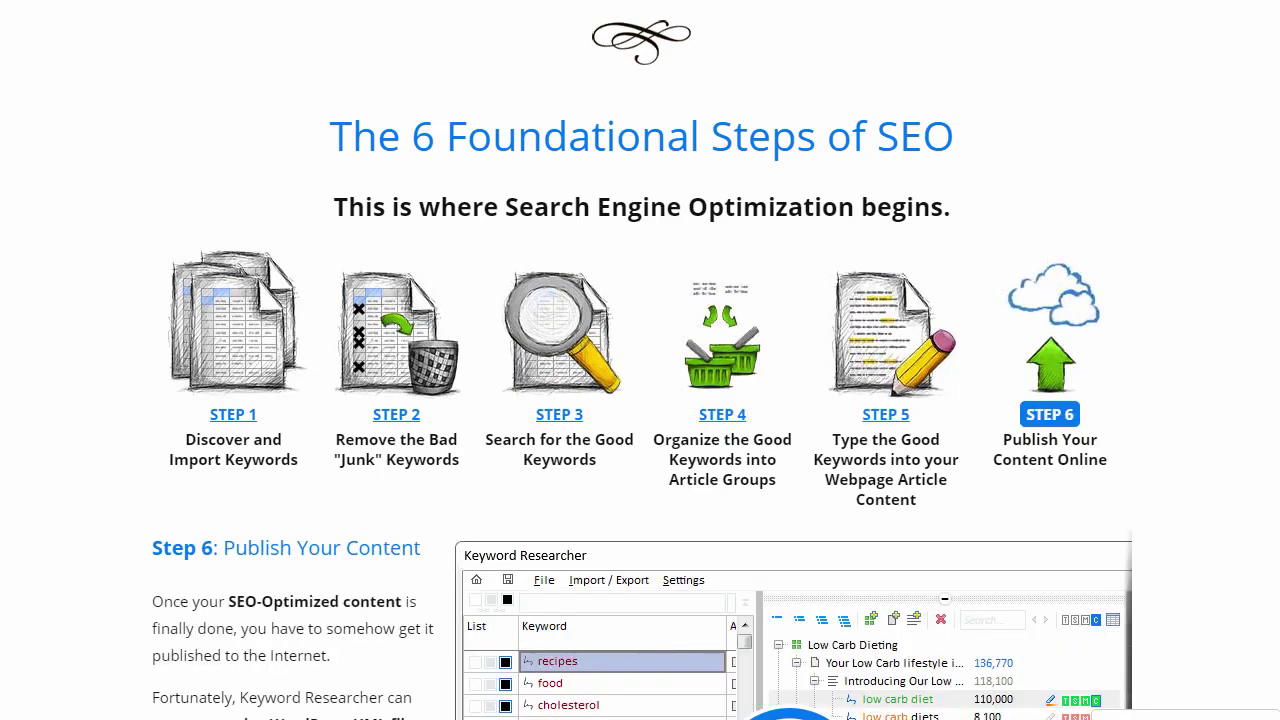
scroll(640, 400, "down", 3)
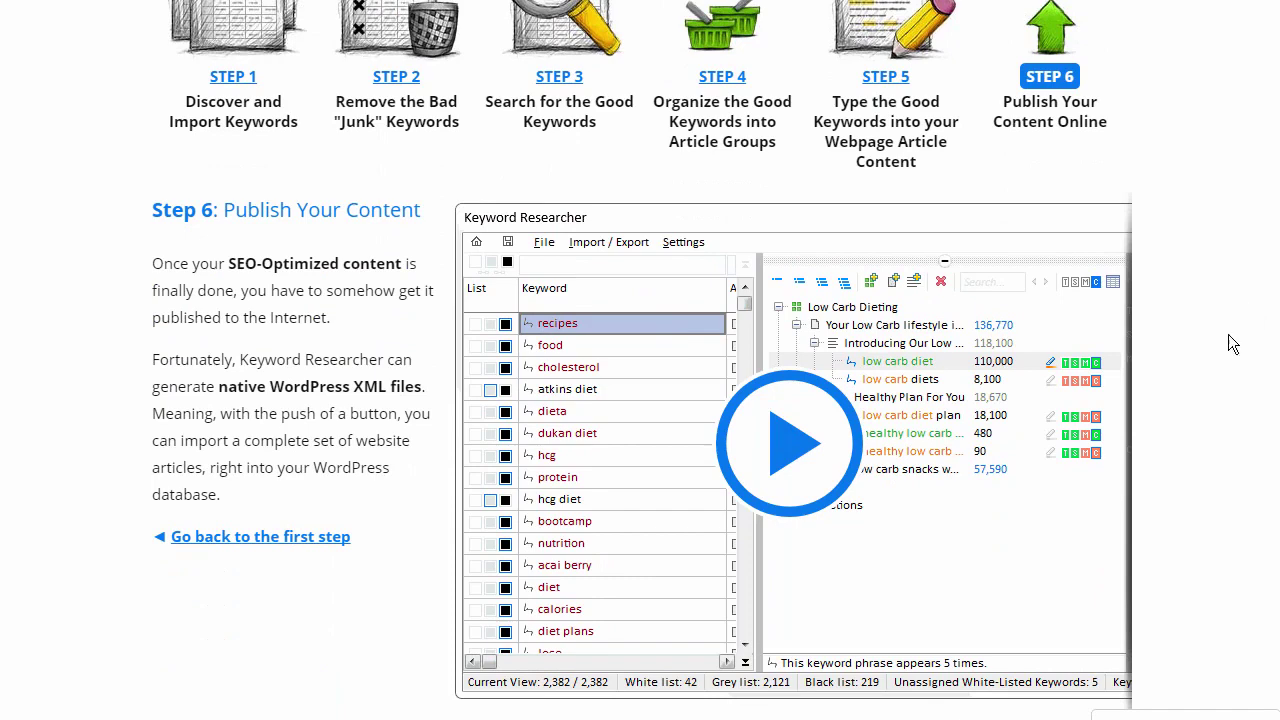
left_click(795, 438)
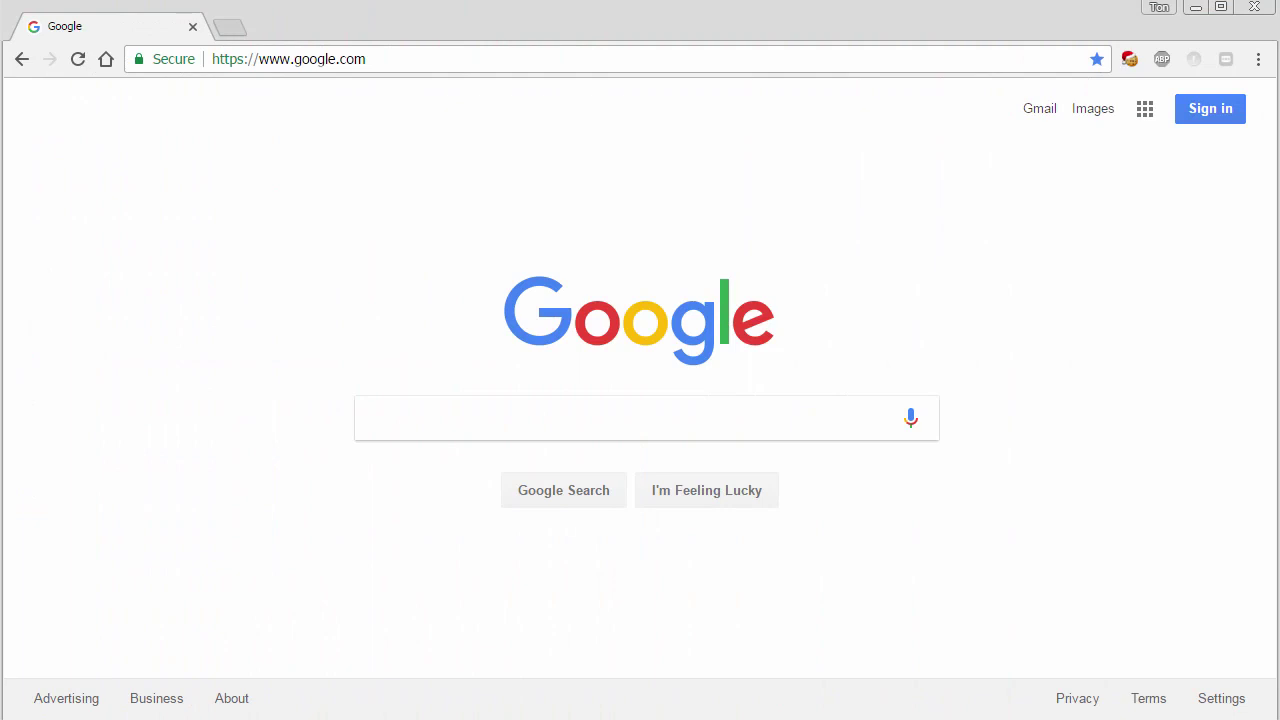
- Search Google for 'how to fix a', trying letters a, c, d and e for autocomplete suggestions
left_click(831, 426)
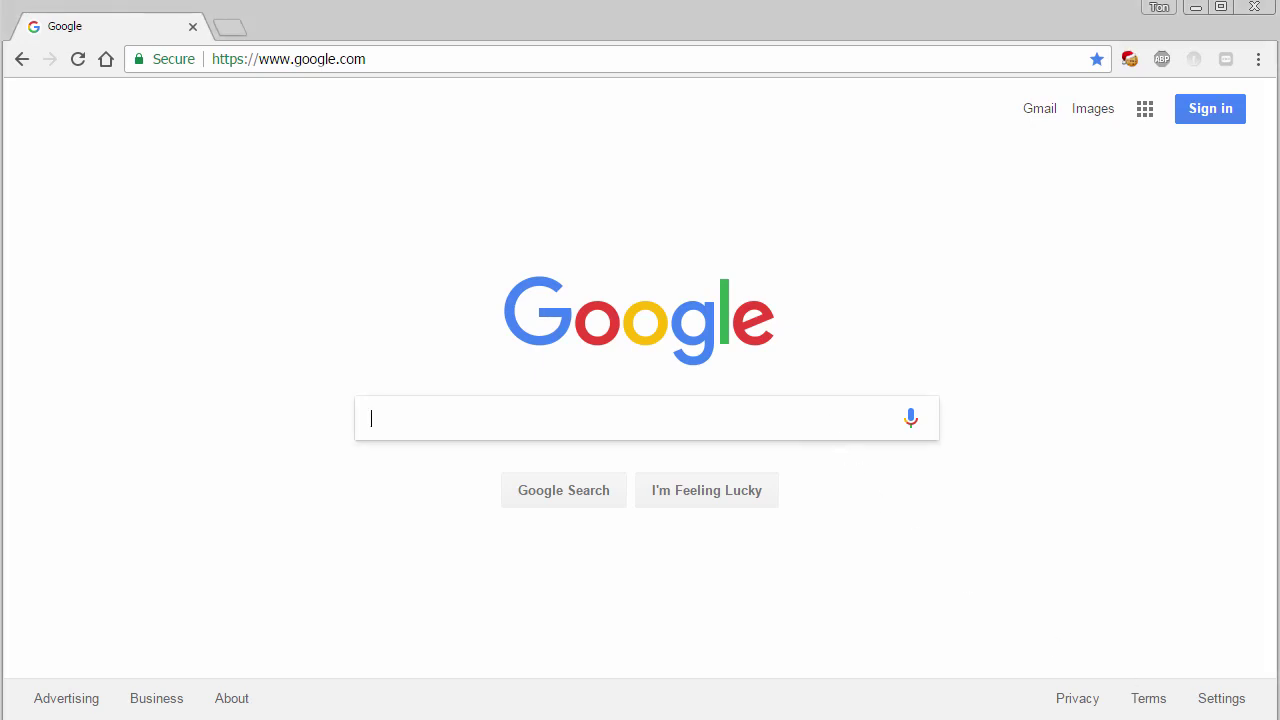
type("ho")
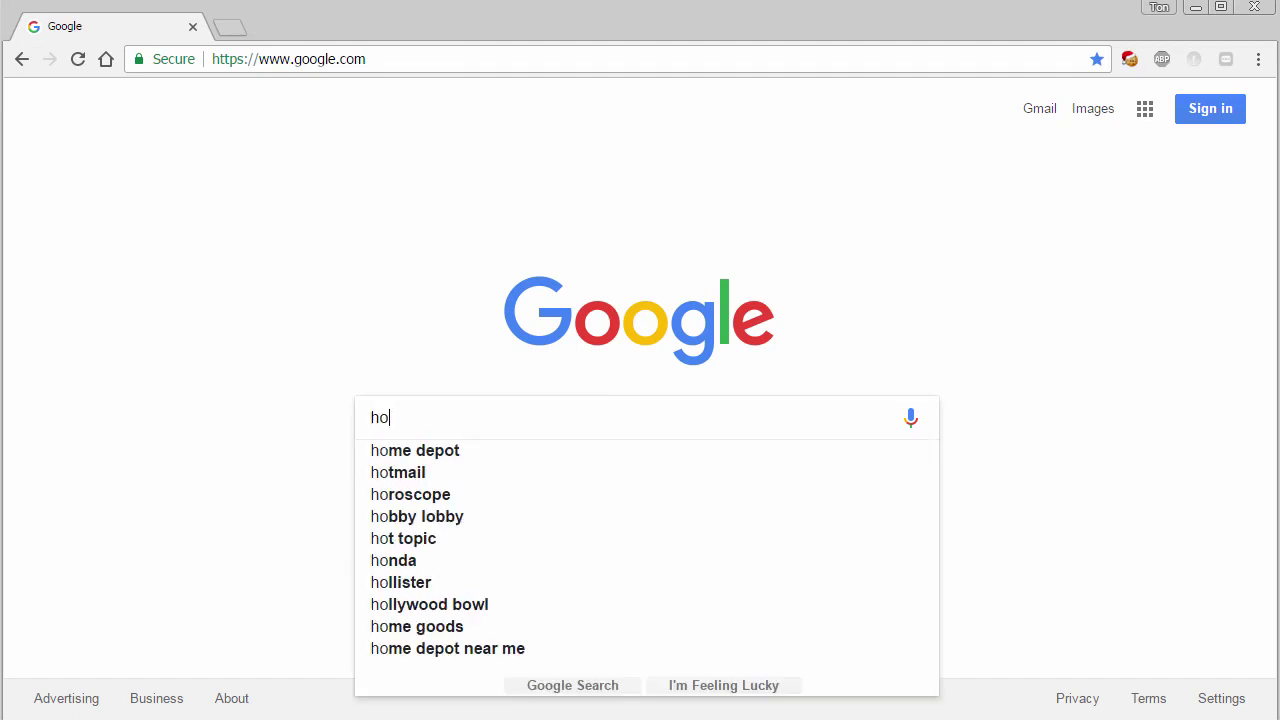
type("w to fix a")
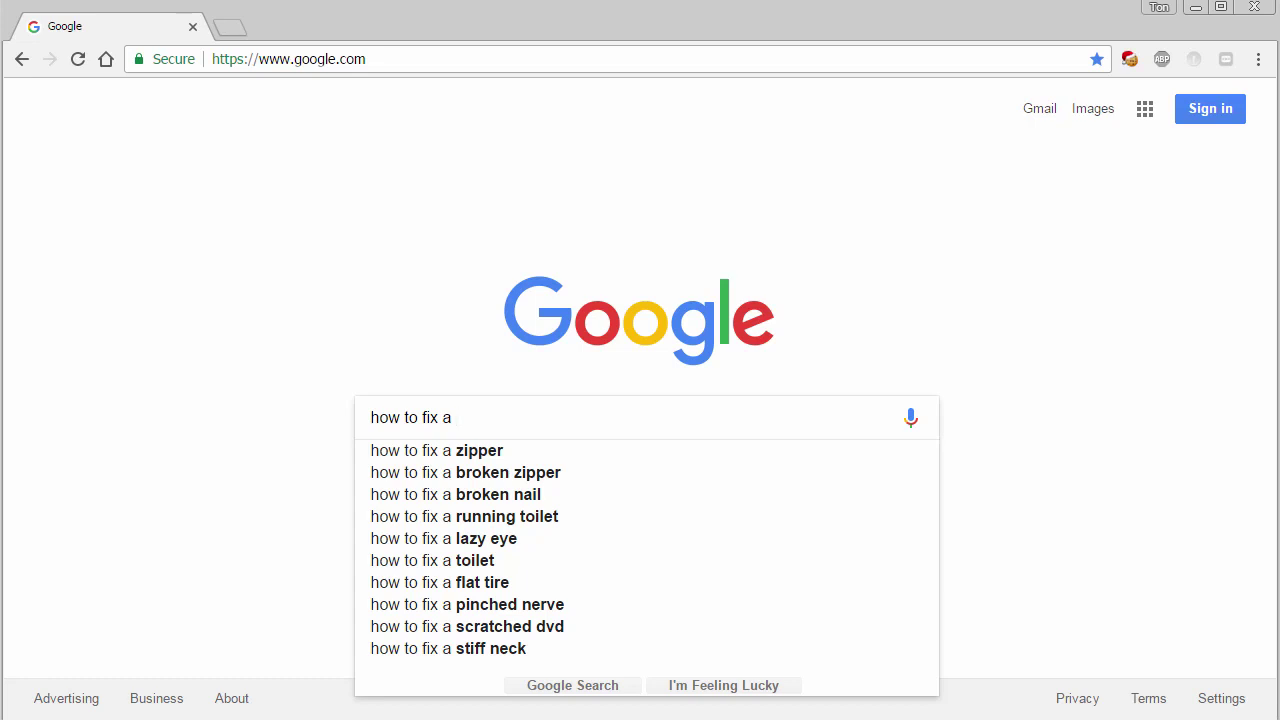
type("a")
key("BackSpace")
type("c")
key("BackSpace")
type("d")
key("BackSpace")
type("e")
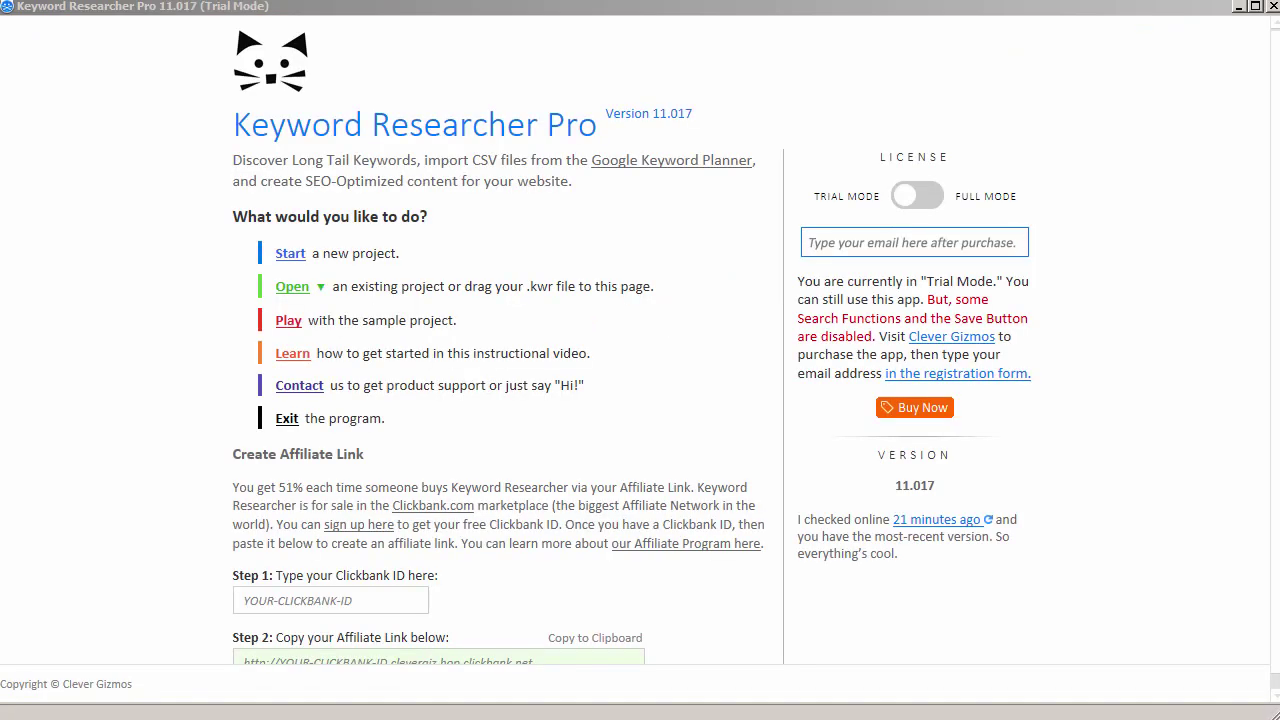
- Start a new project and run a Google keyword search for 'fix a *'
type("Type your email here a")
left_click(287, 252)
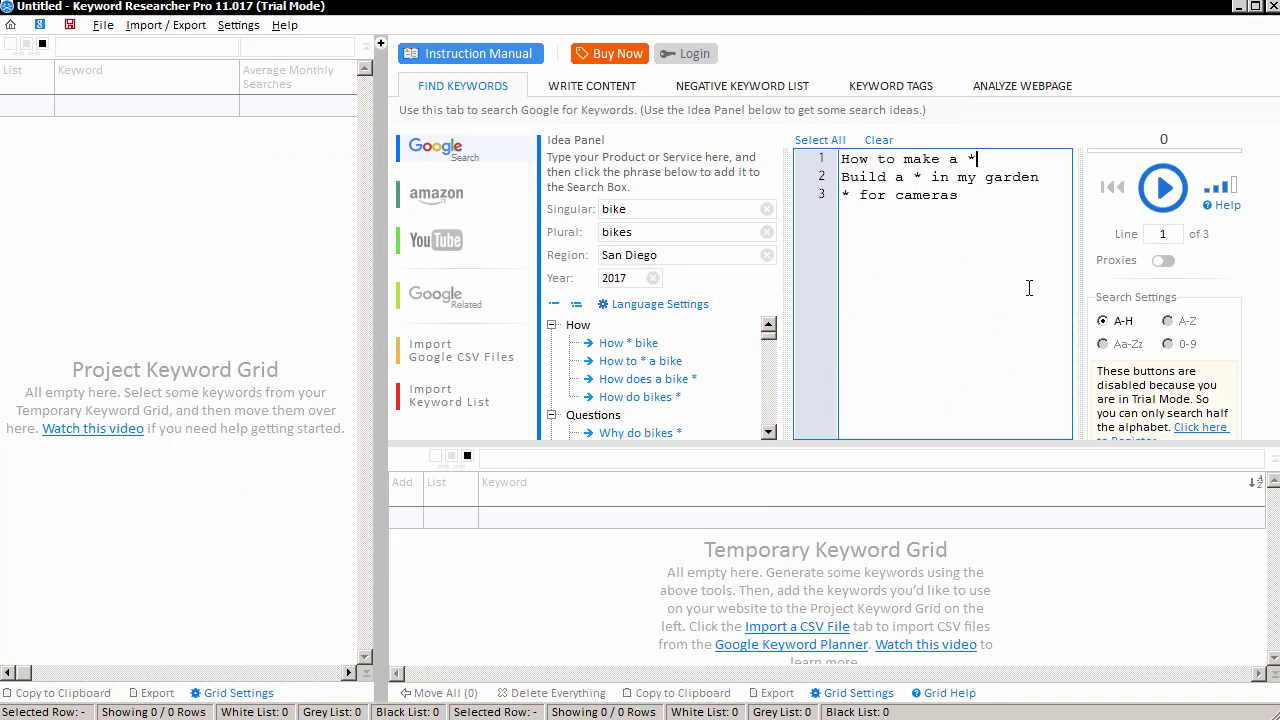
left_click_drag(1004, 244, 918, 155)
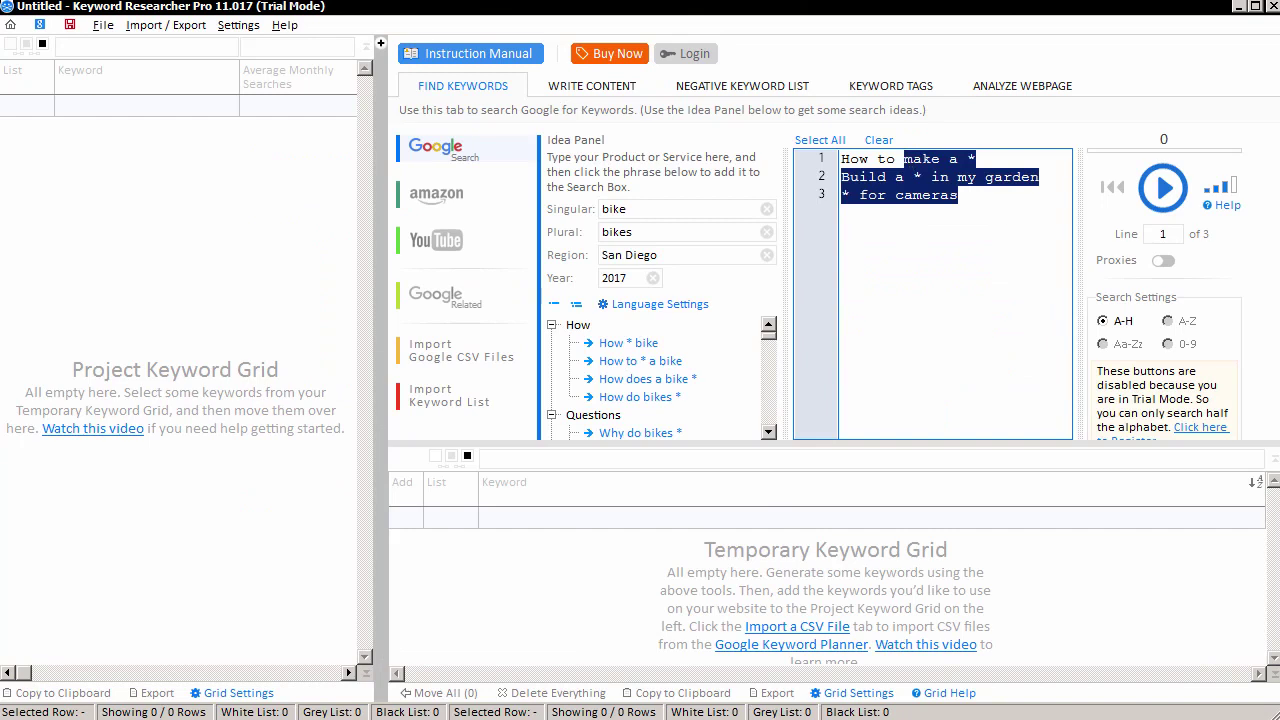
type("fix a")
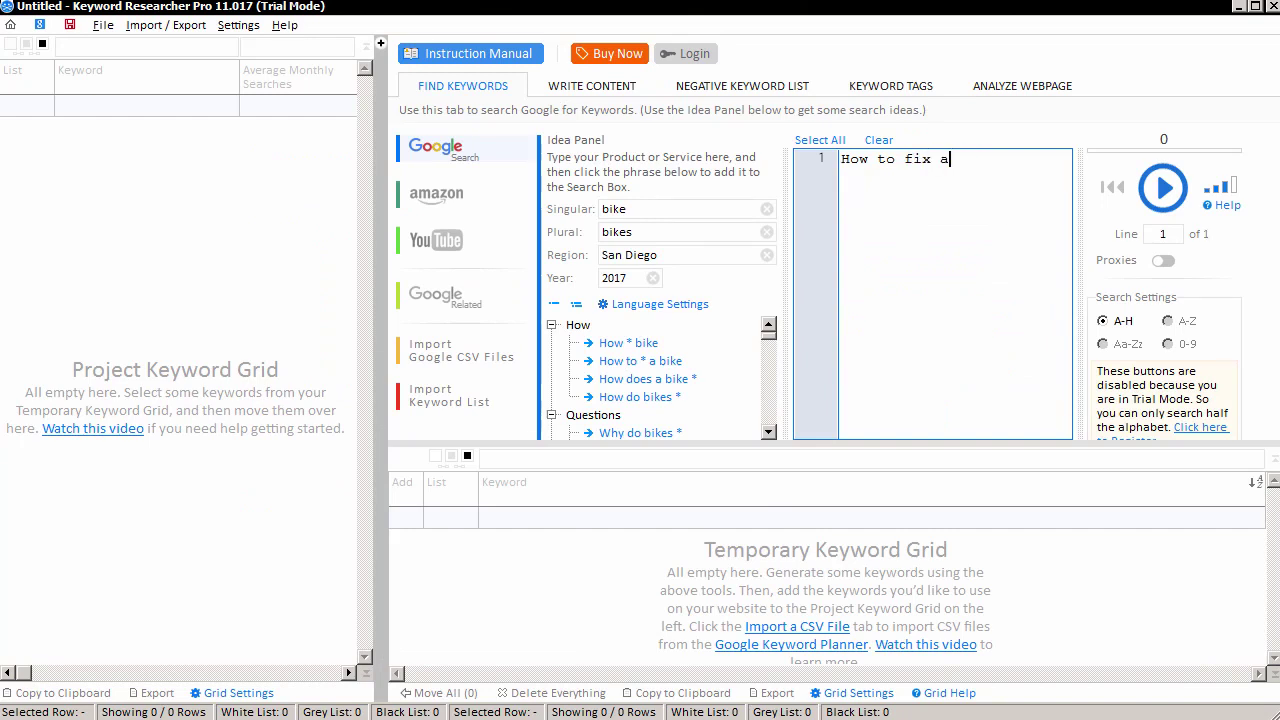
type(" *")
left_click(1162, 188)
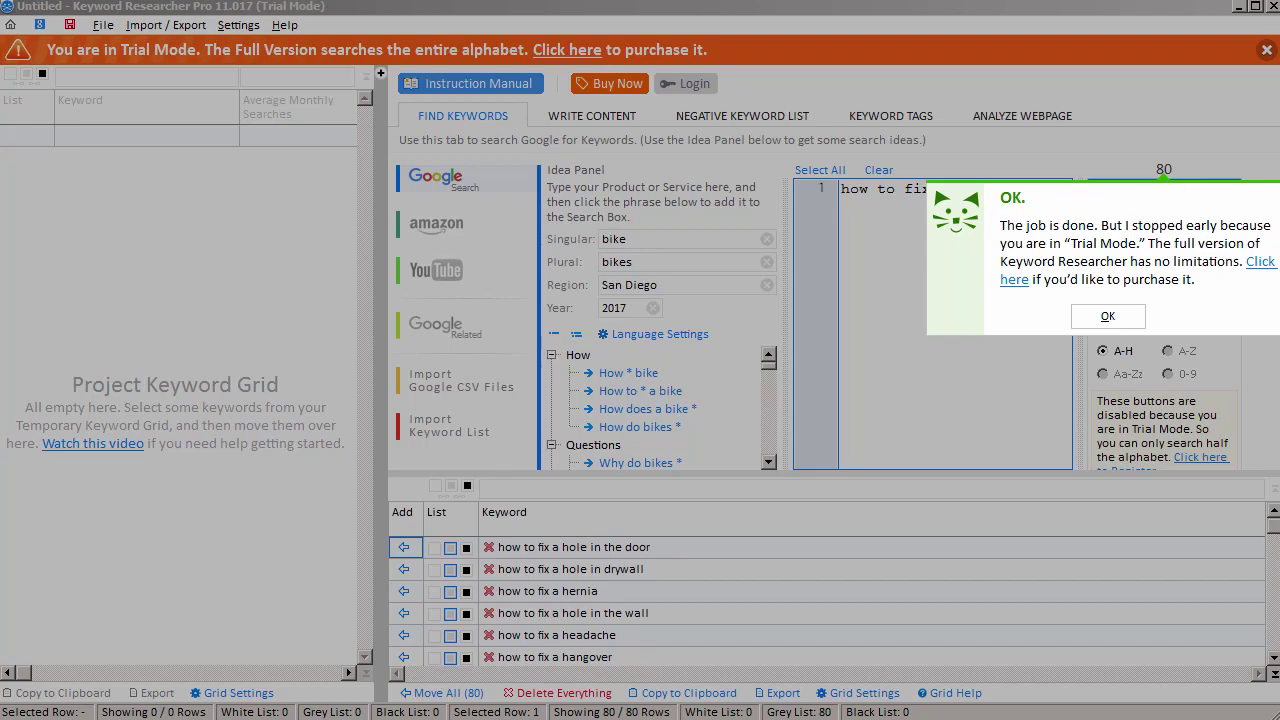
- Dismiss the search notice and trial banner, then register the copy and confirm the purchase
left_click(1106, 316)
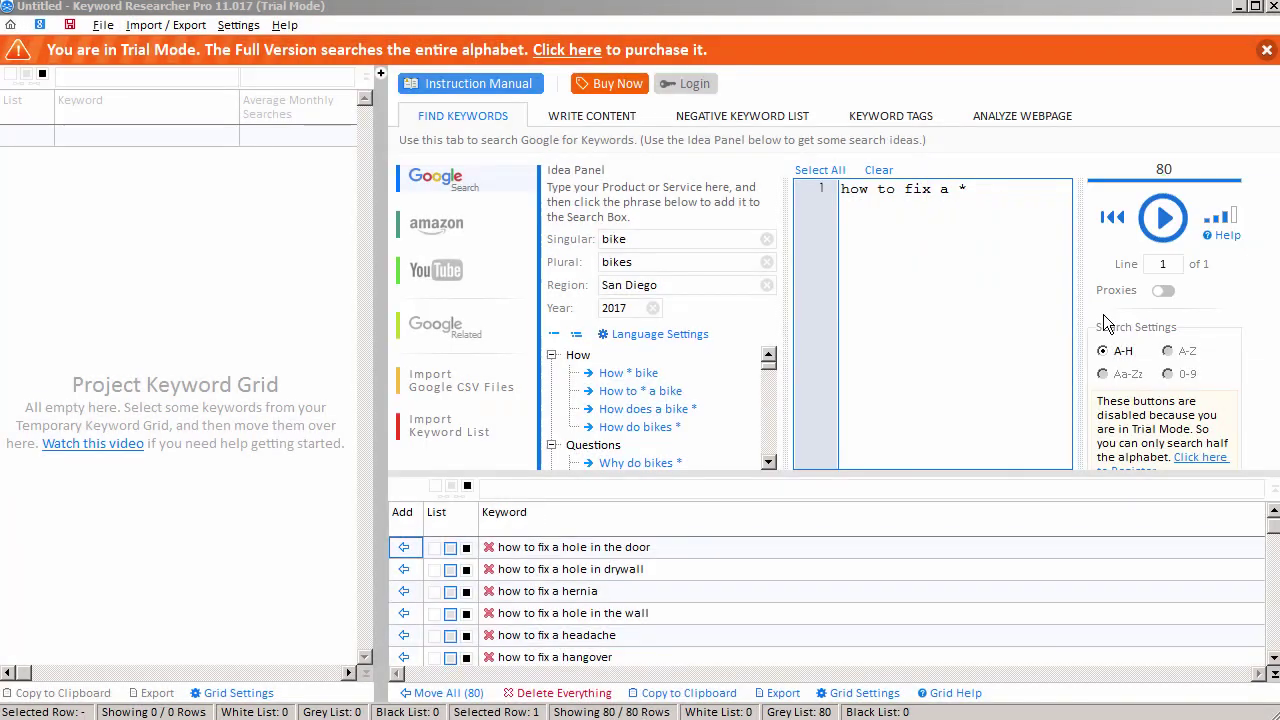
left_click(1265, 50)
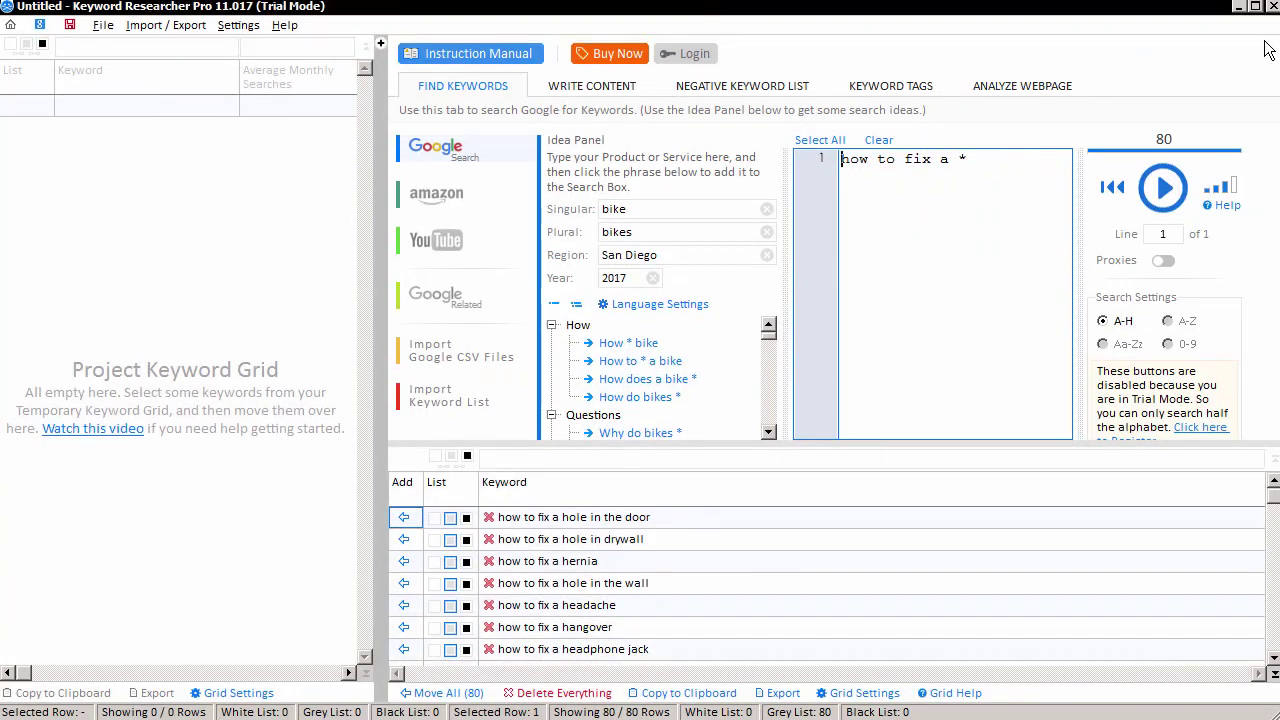
left_click(694, 54)
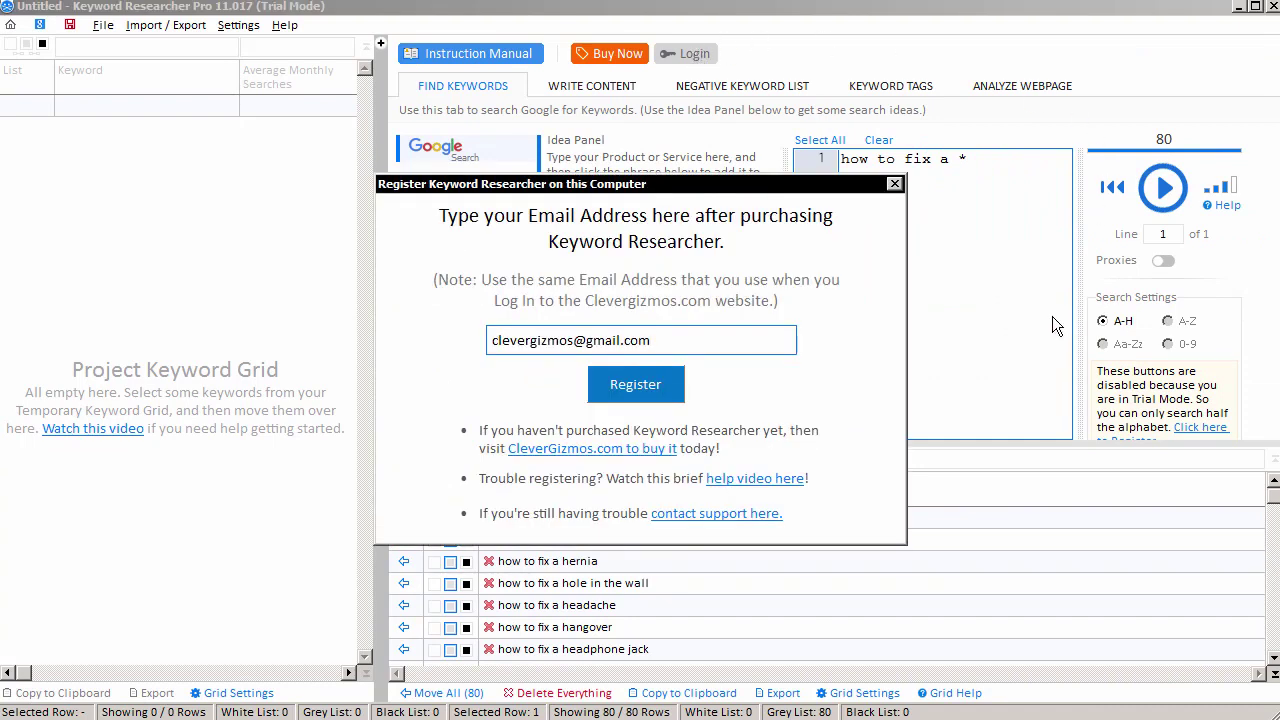
left_click(642, 388)
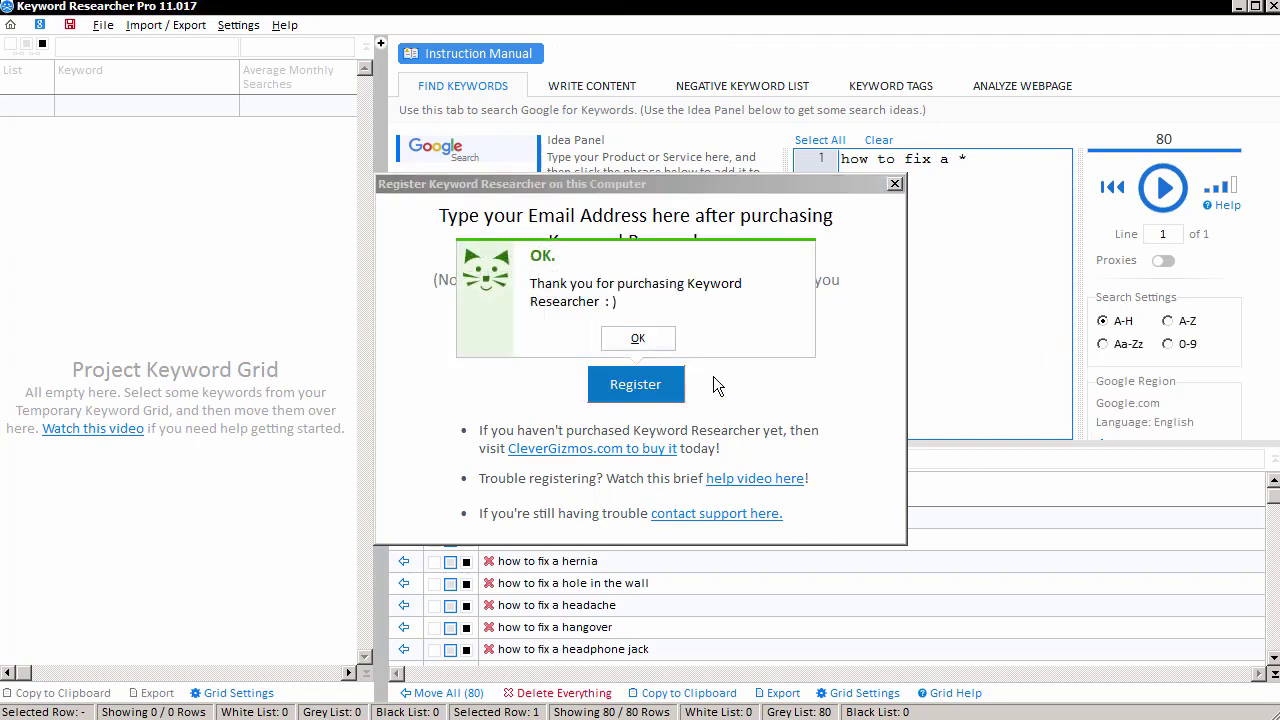
left_click(643, 345)
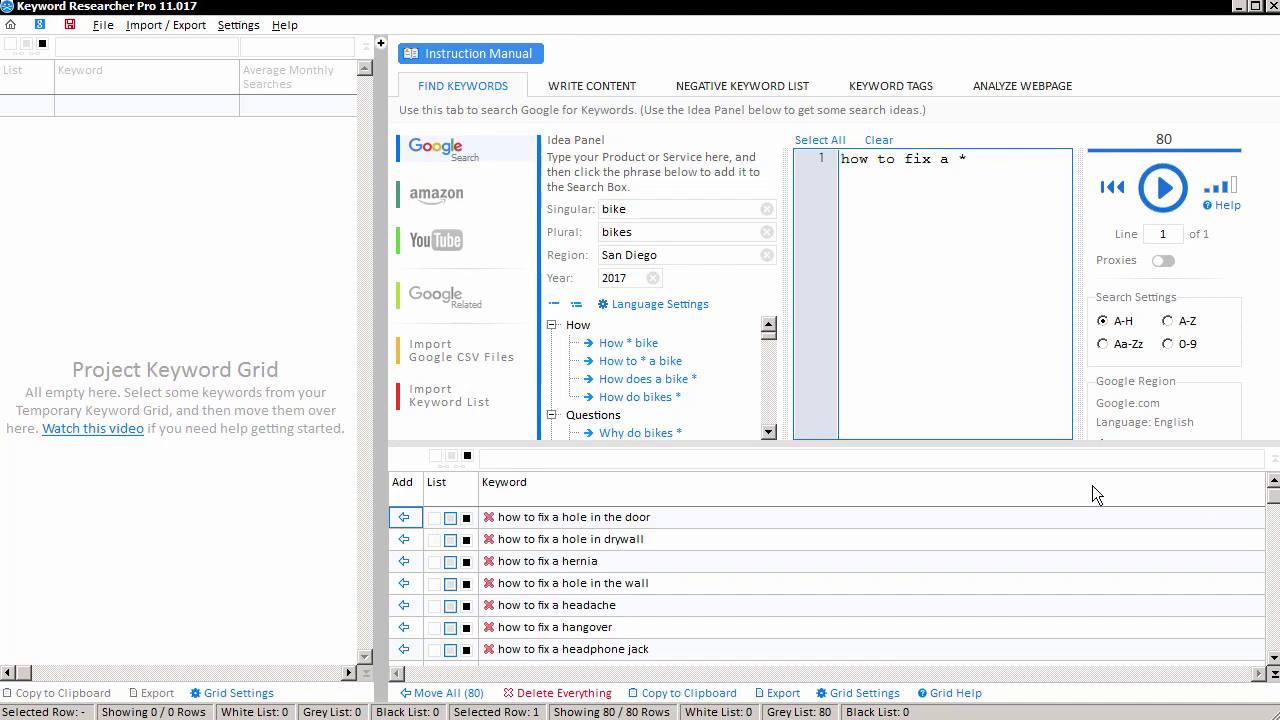
- Set the search settings to cover the full A-Z alphabet
left_click_drag(1028, 447, 1031, 508)
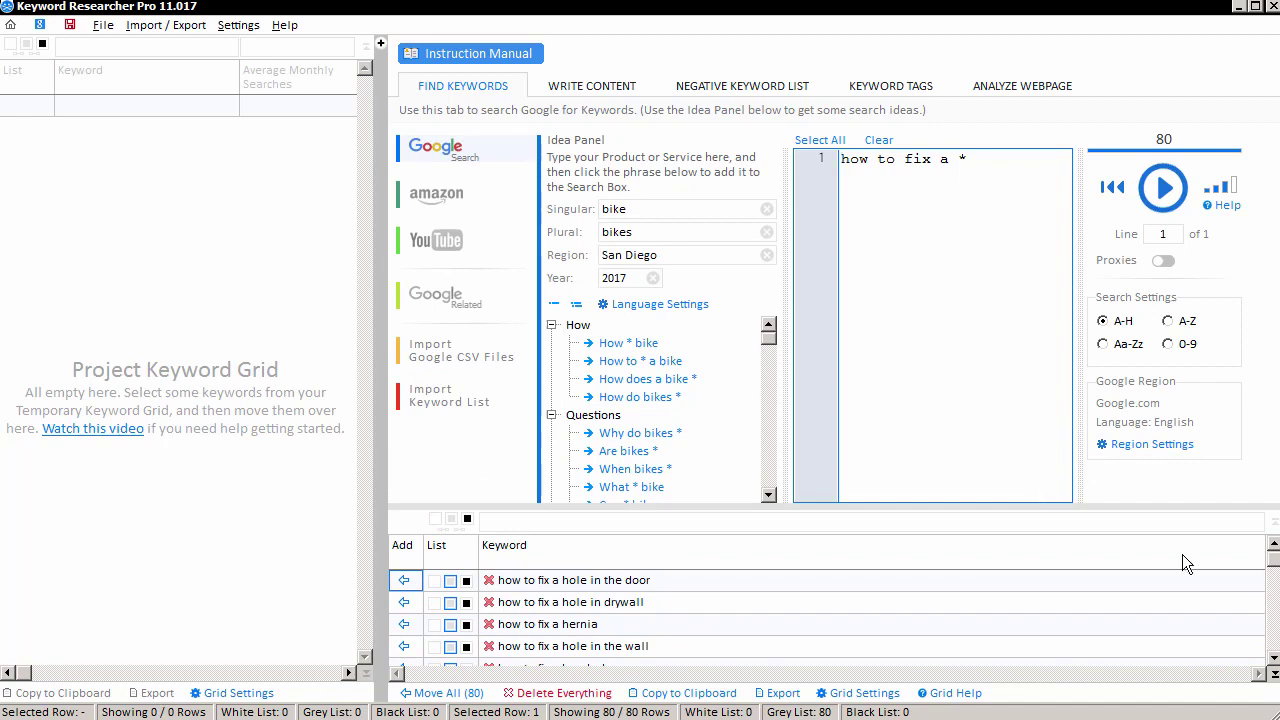
left_click(1168, 322)
left_click(1103, 322)
left_click(1168, 321)
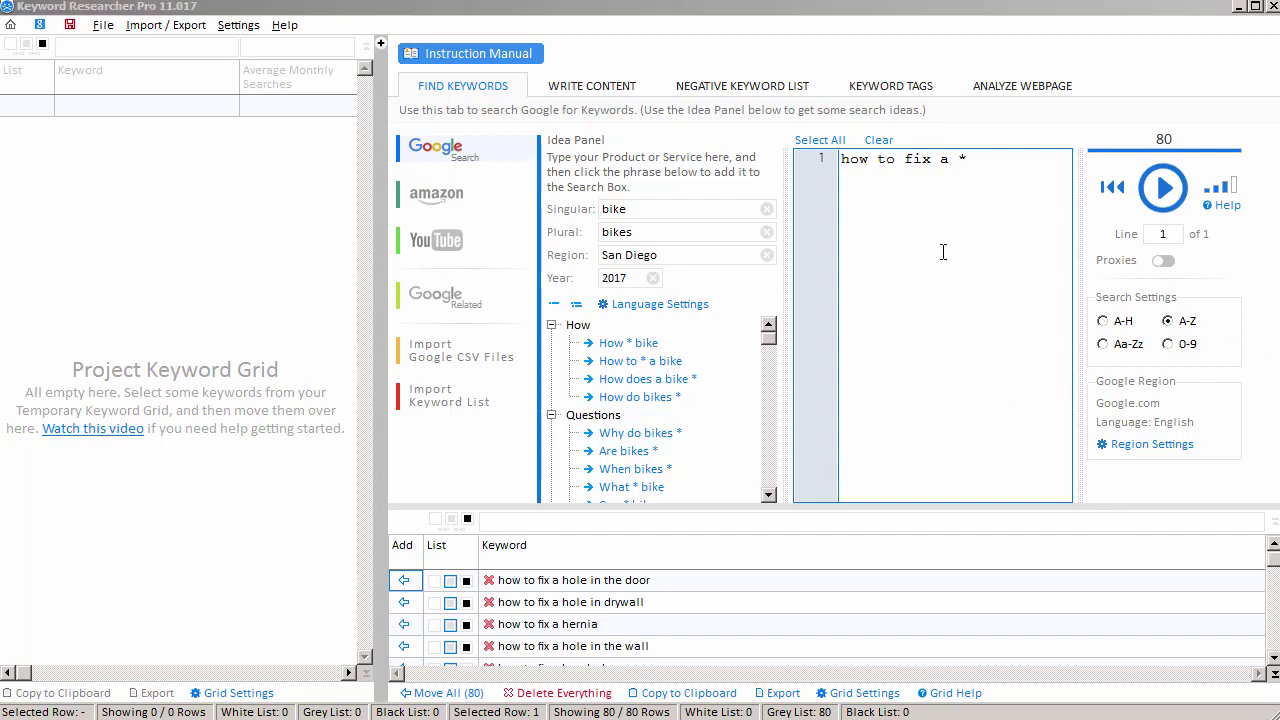
- Clear the search phrase, delete all temporary keywords, and enlarge the search panels
left_click(879, 141)
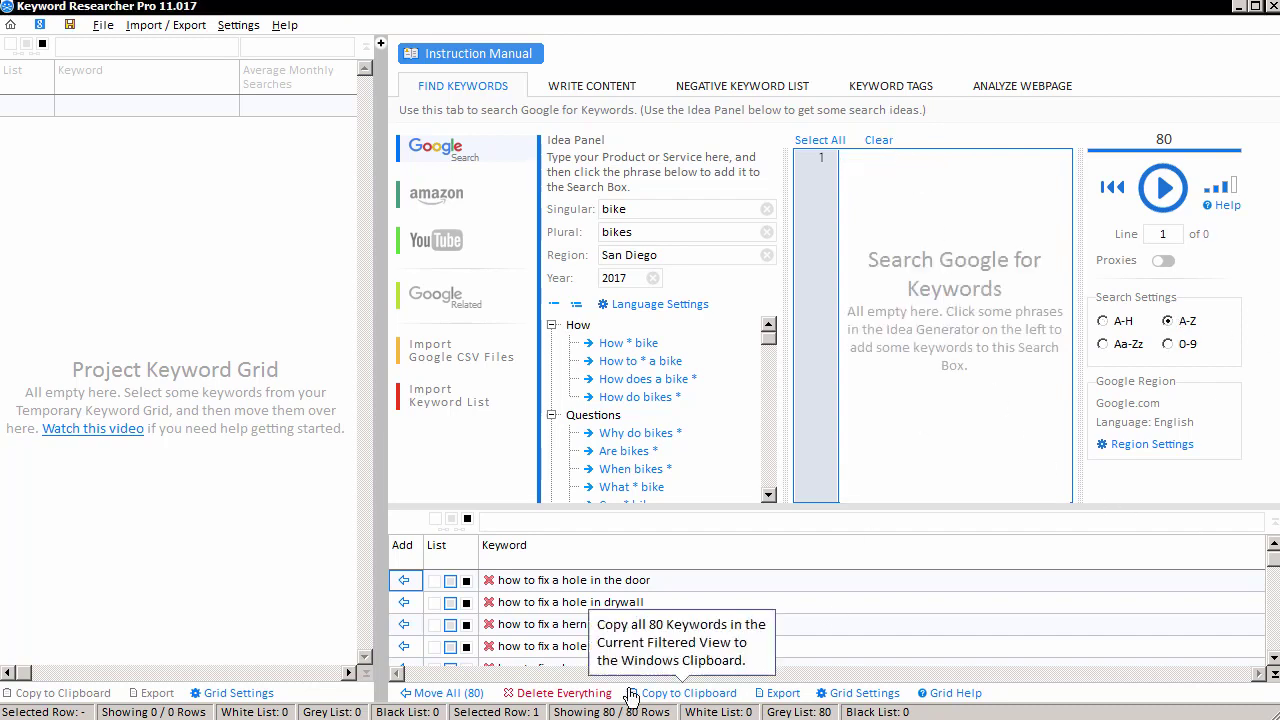
left_click(553, 693)
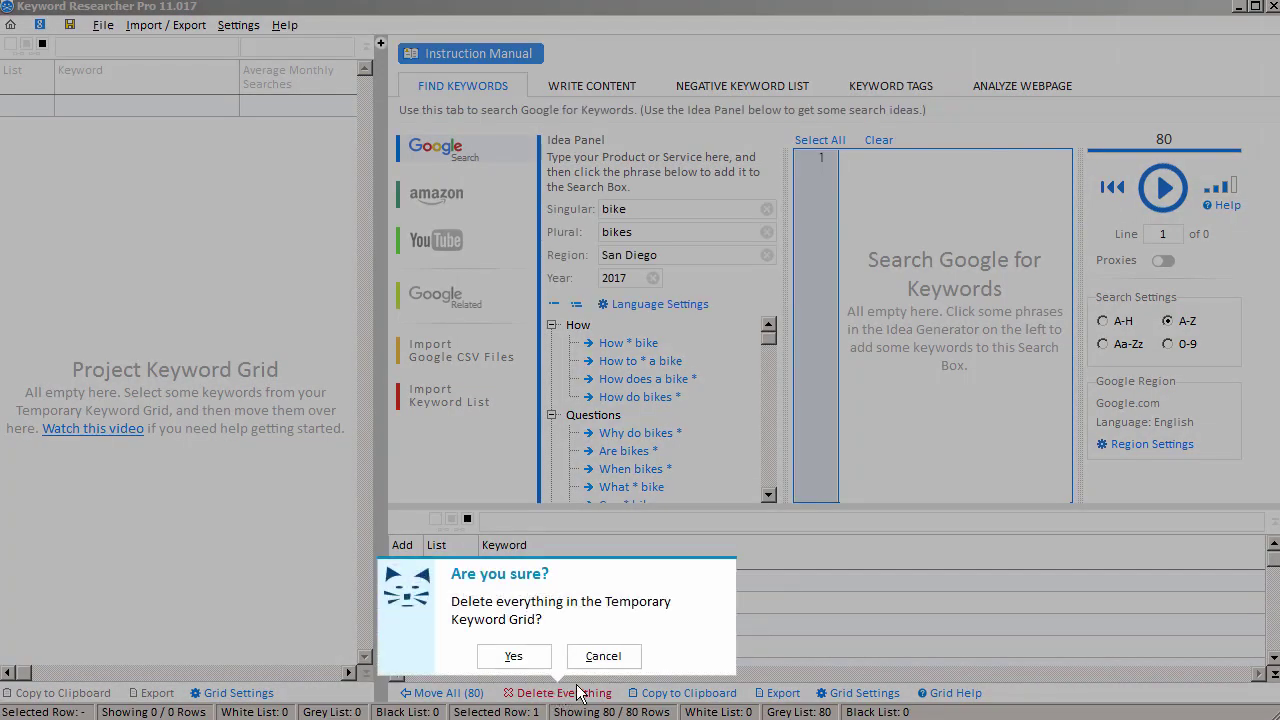
left_click(516, 657)
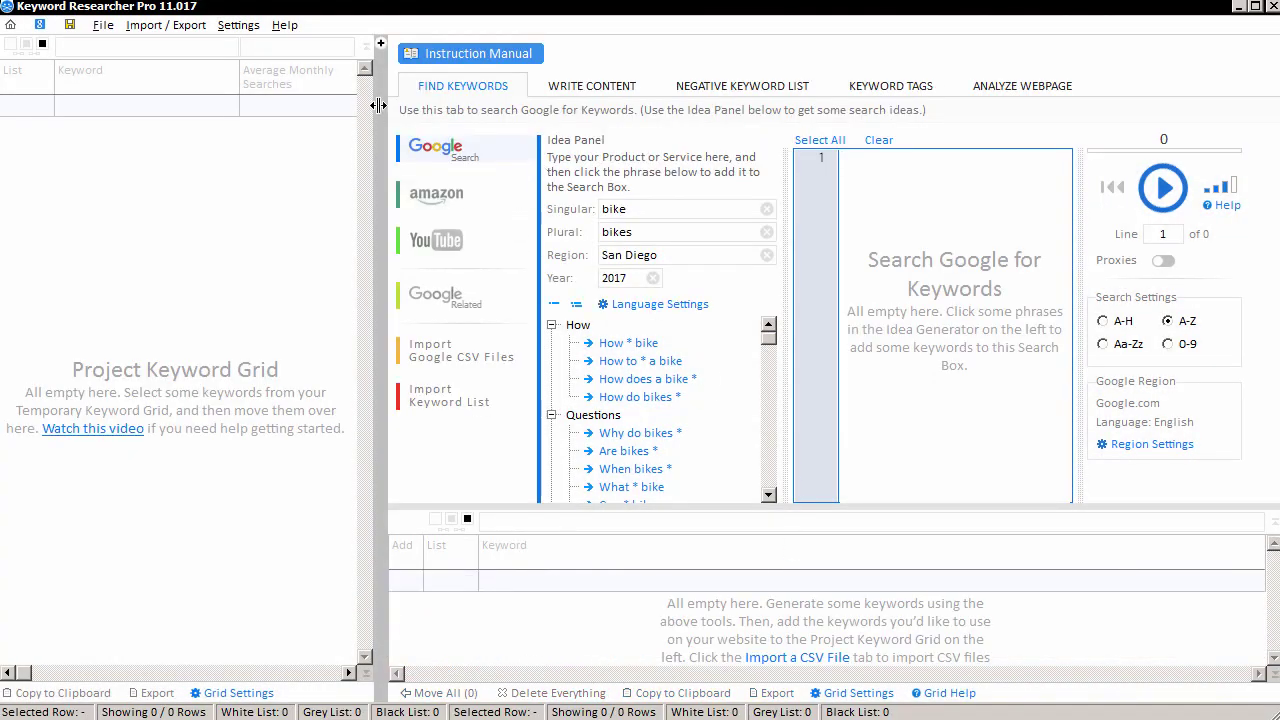
mouse_move(379, 105)
left_mouse_down()
mouse_move(204, 183)
mouse_move(145, 182)
left_mouse_up()
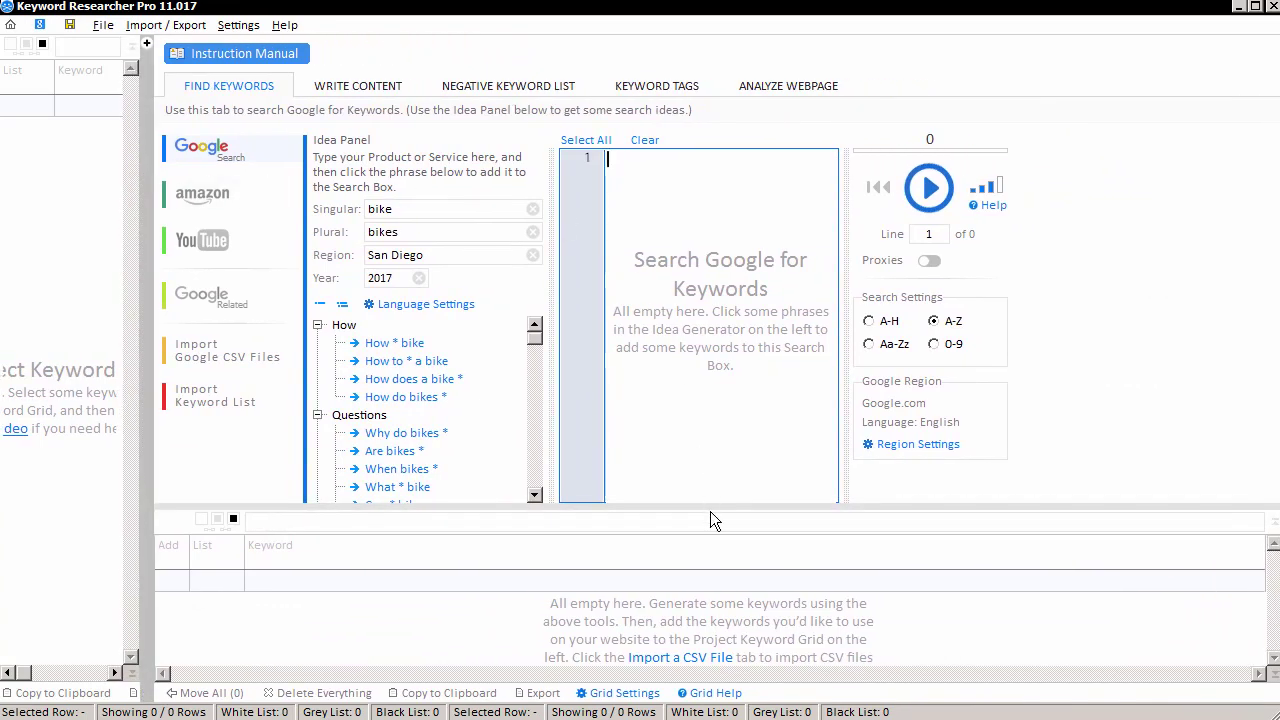
left_click_drag(712, 510, 710, 536)
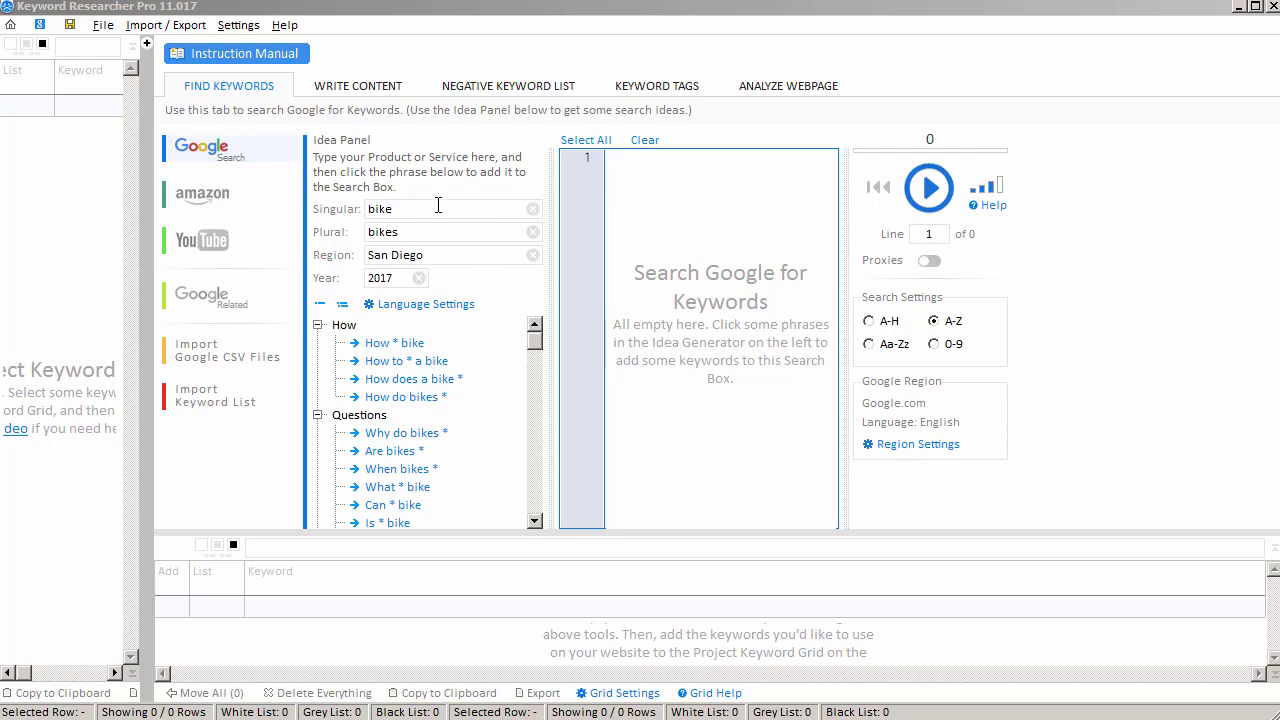
- Change the idea words to singular 'camera', plural 'cameras' and region 'Los Angeles'
left_click_drag(427, 210, 365, 212)
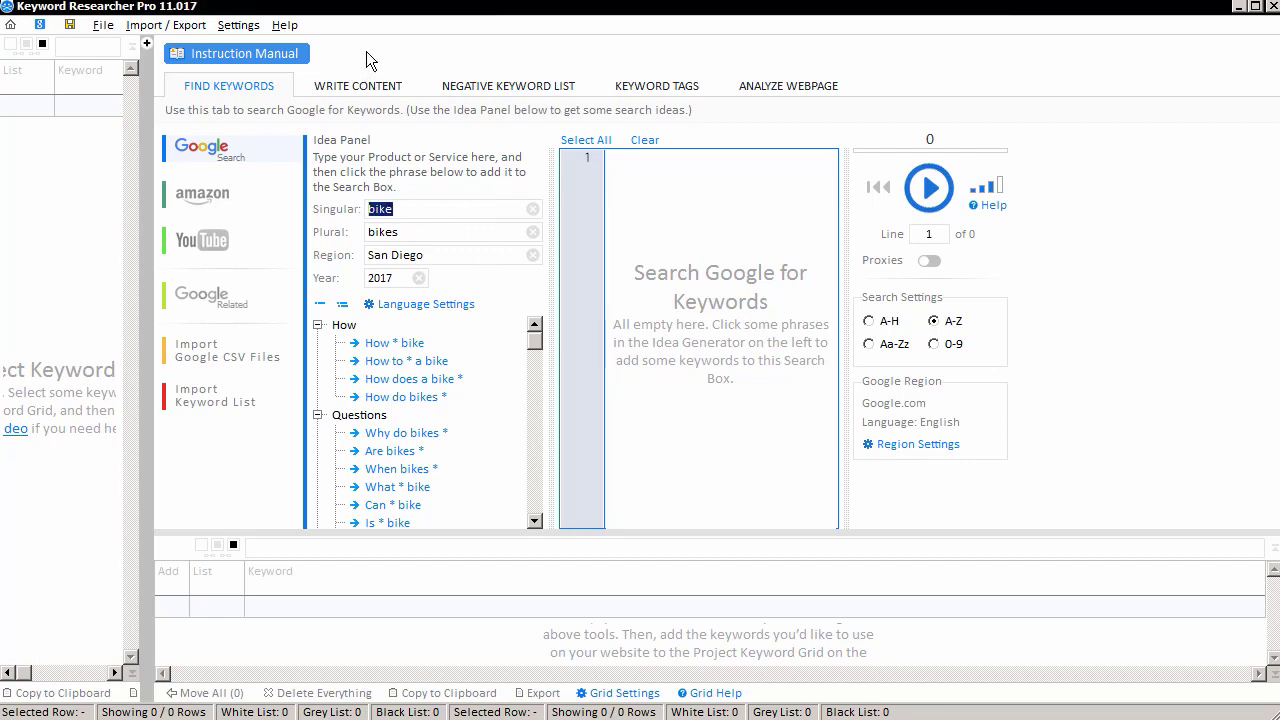
type("camera")
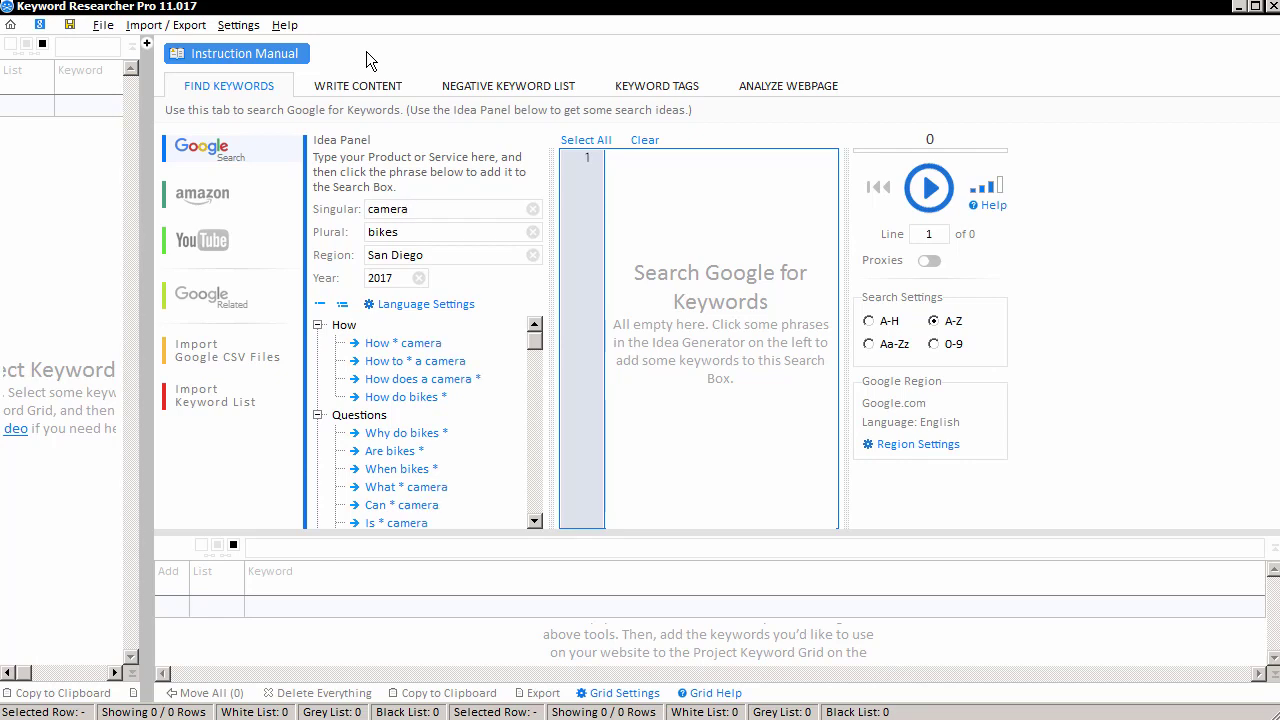
key("Tab")
type("cameras")
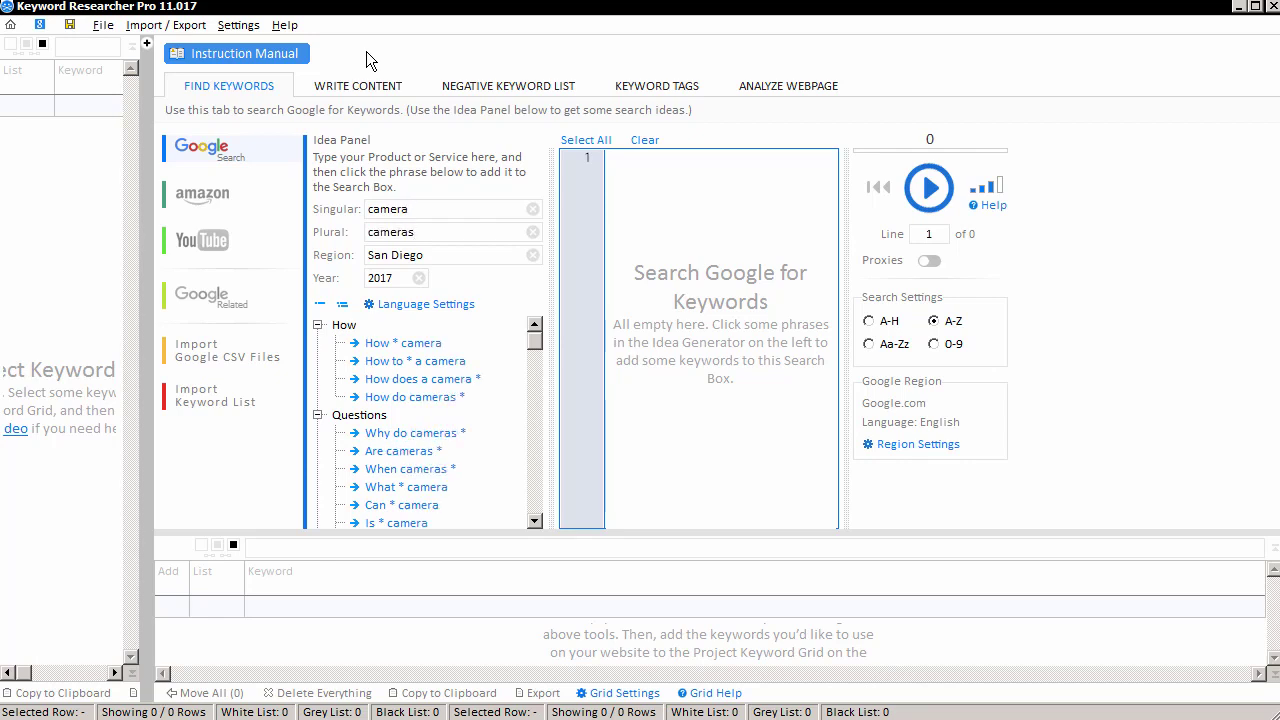
key("Tab")
type("Los Angeles")
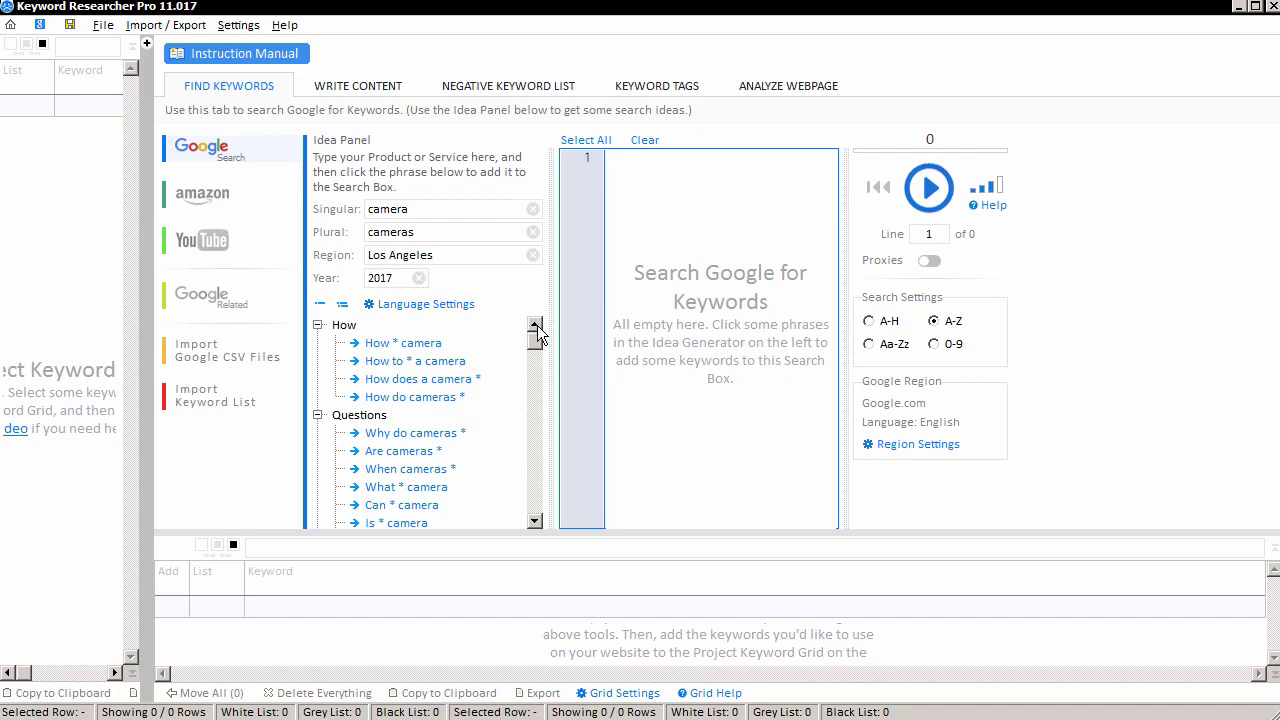
scroll(535, 349, "down", 2)
scroll(535, 355, "down", 1)
- Add the 'How * camera', 'How to * a camera', 'why do cameras *' and 'are cameras *' ideas
scroll(535, 360, "down", 1)
mouse_move(535, 360)
left_mouse_down()
mouse_move(533, 452)
mouse_move(545, 337)
left_mouse_up()
left_click(419, 351)
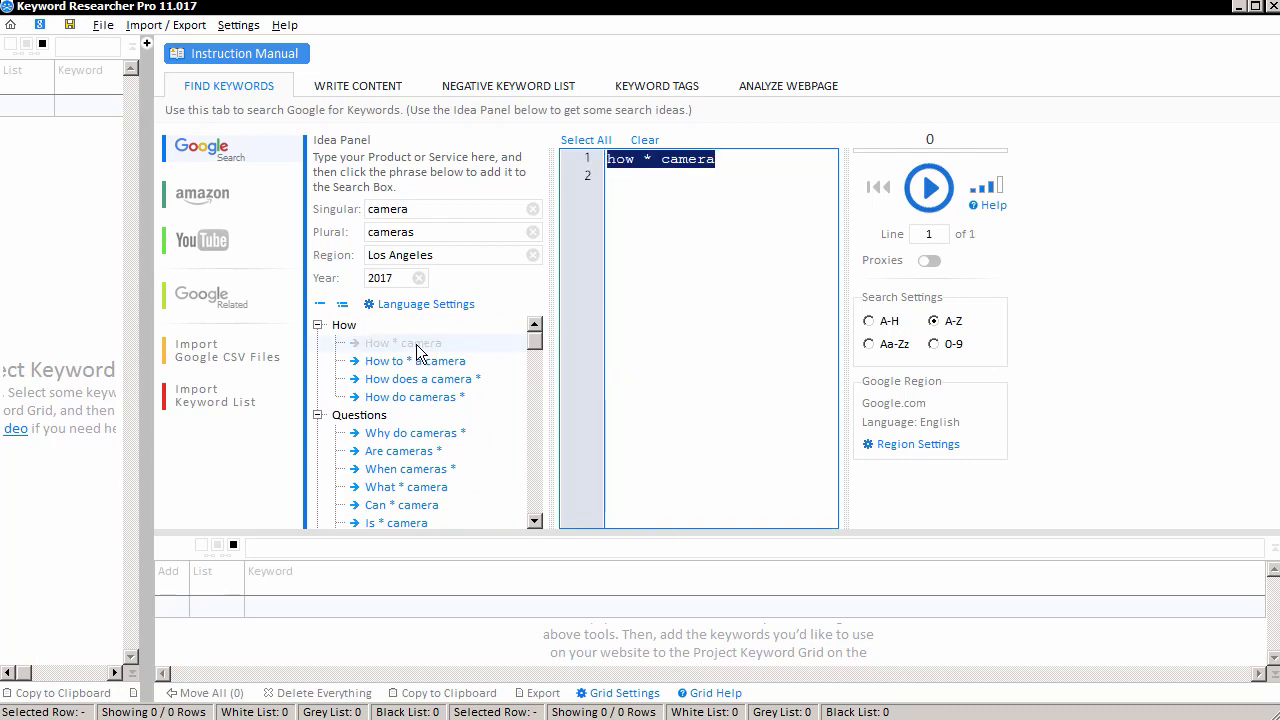
left_click(427, 362)
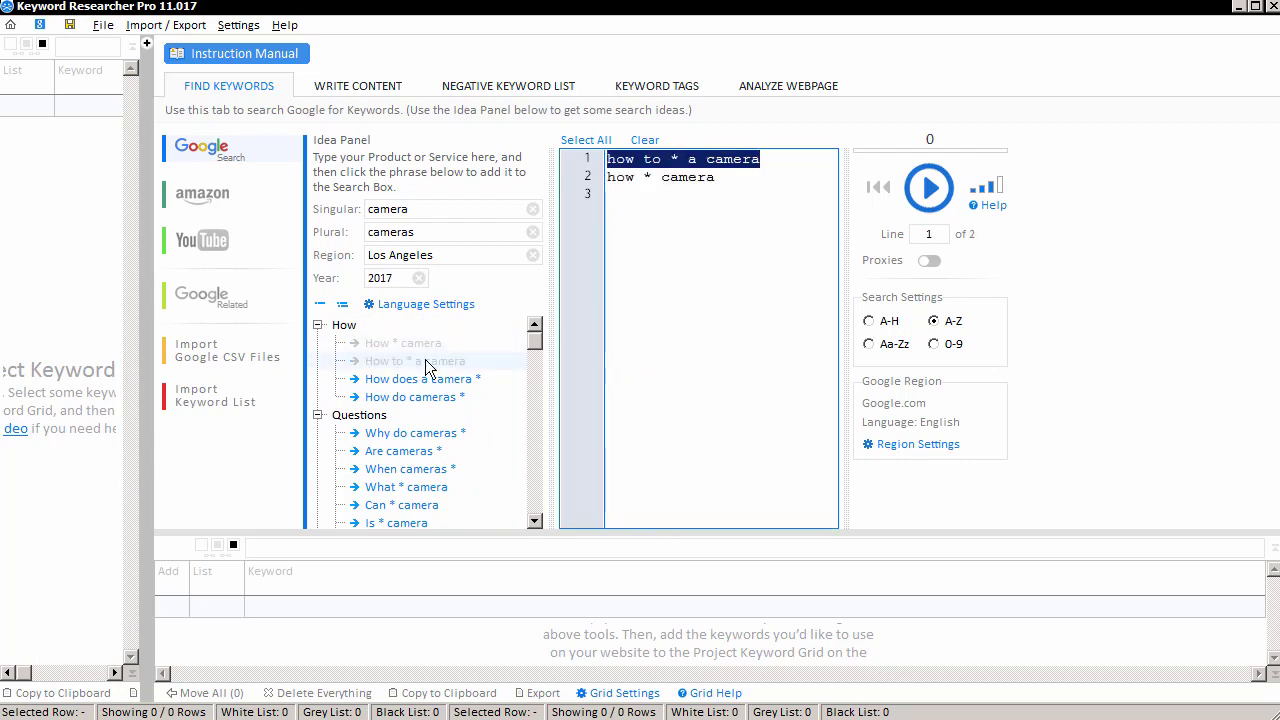
left_click(534, 522)
left_click(534, 522)
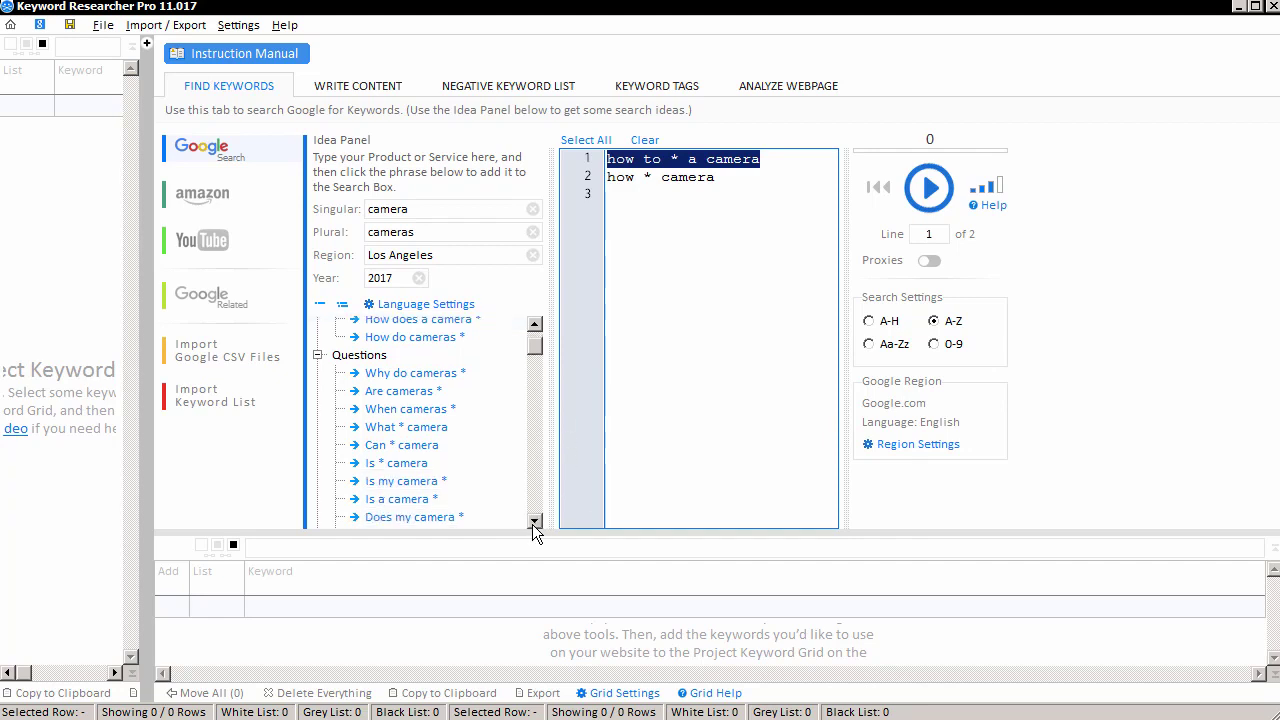
left_click(405, 376)
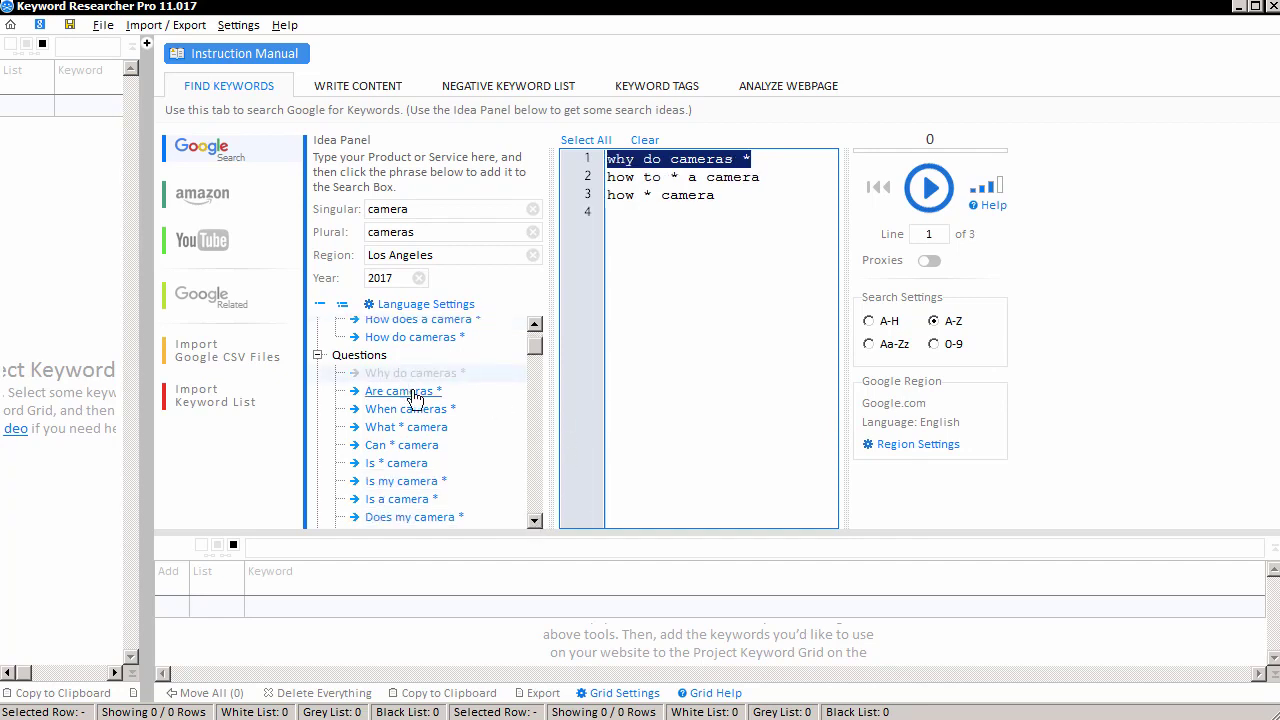
left_click(415, 392)
left_click(534, 522)
left_click(534, 522)
left_click(534, 522)
left_click(534, 522)
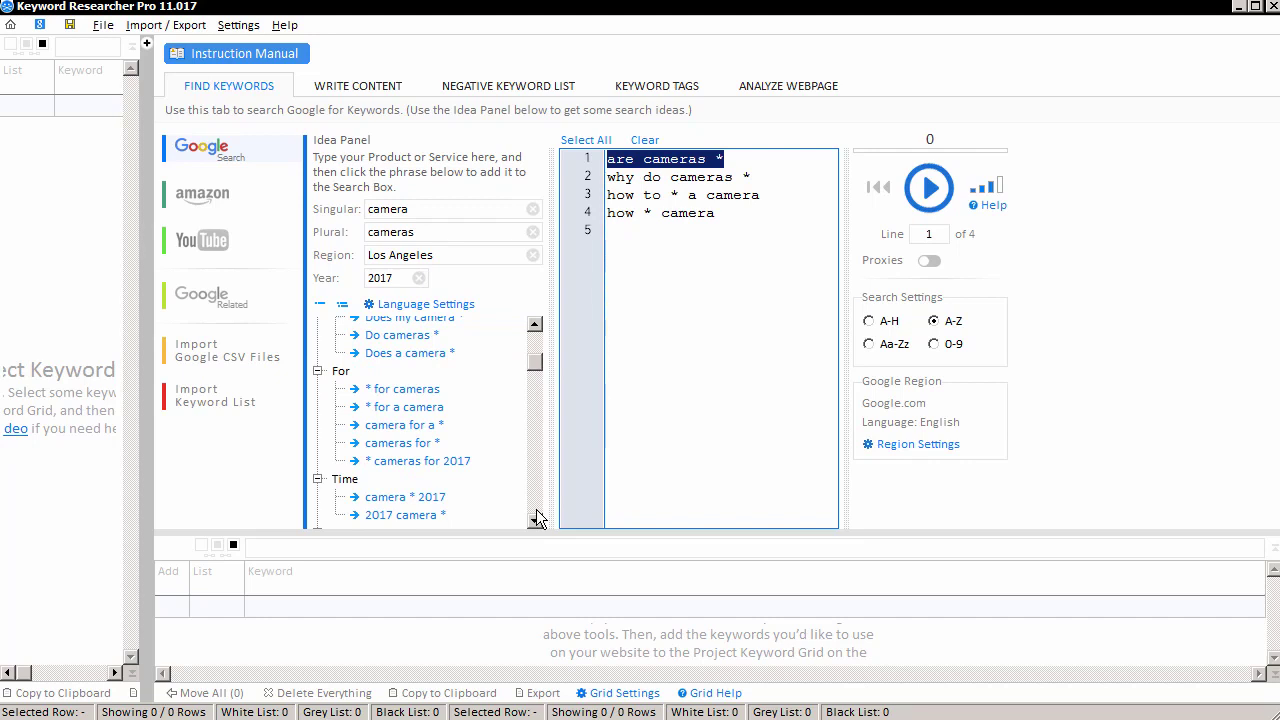
- Add '* for cameras', '* for a camera', 'cameras for *' and 'los angeles camera *' ideas
left_click(436, 394)
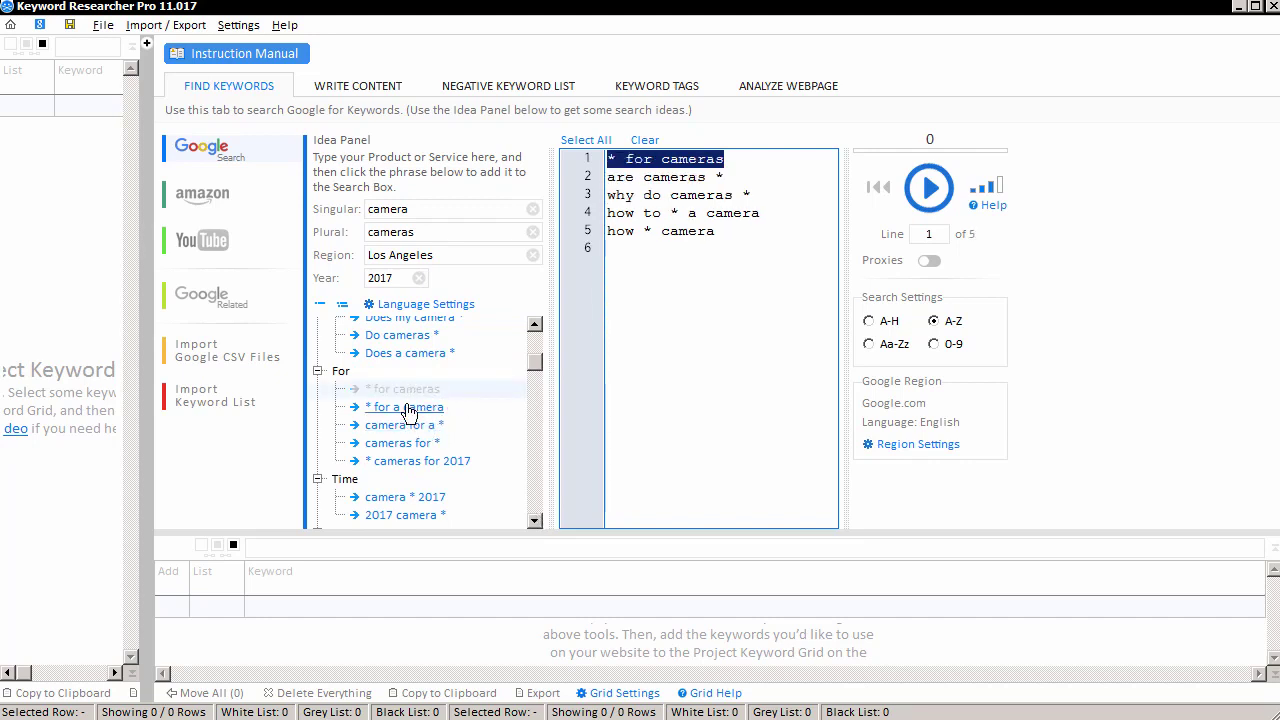
left_click(412, 408)
left_click(436, 447)
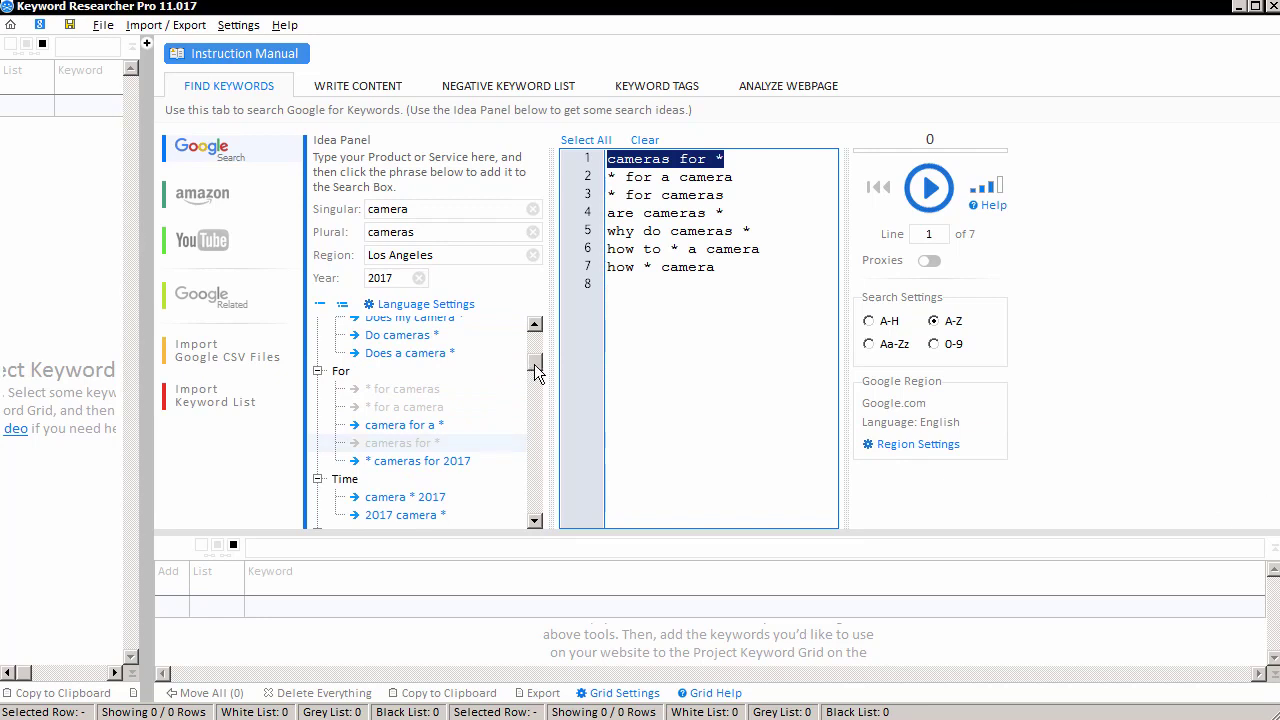
left_click_drag(534, 364, 537, 385)
scroll(536, 382, "down", 1)
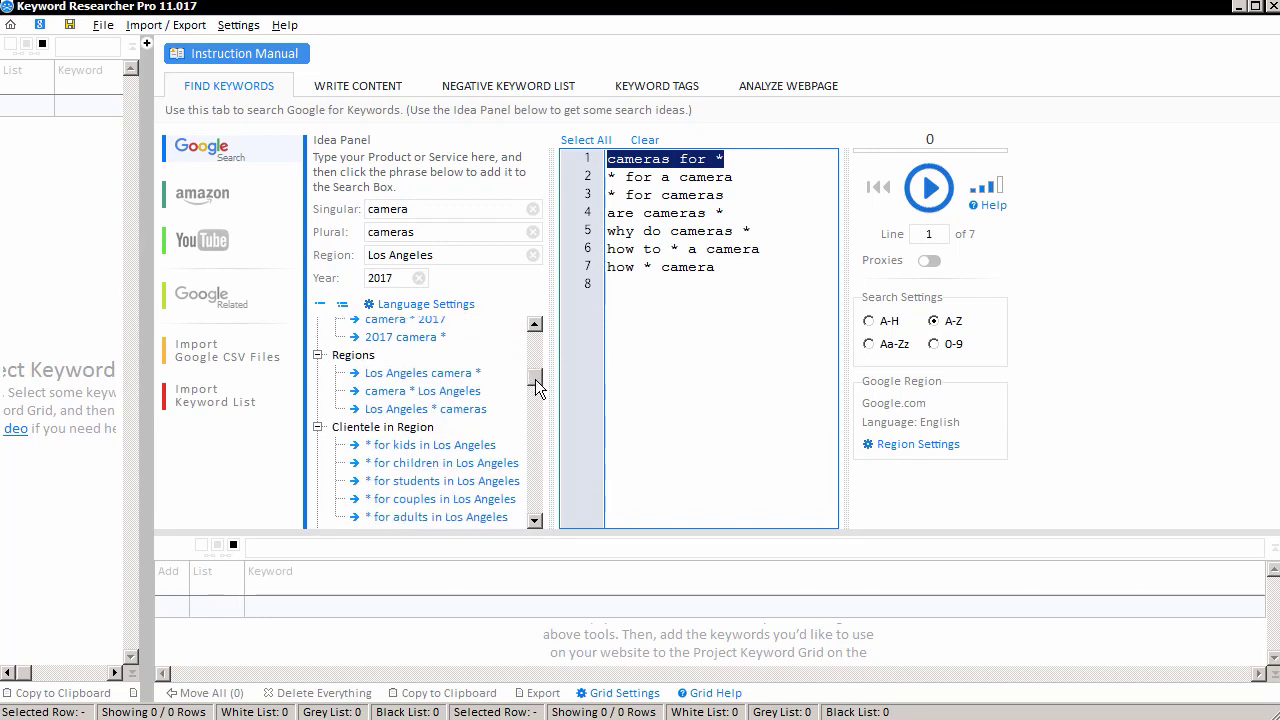
left_click(441, 376)
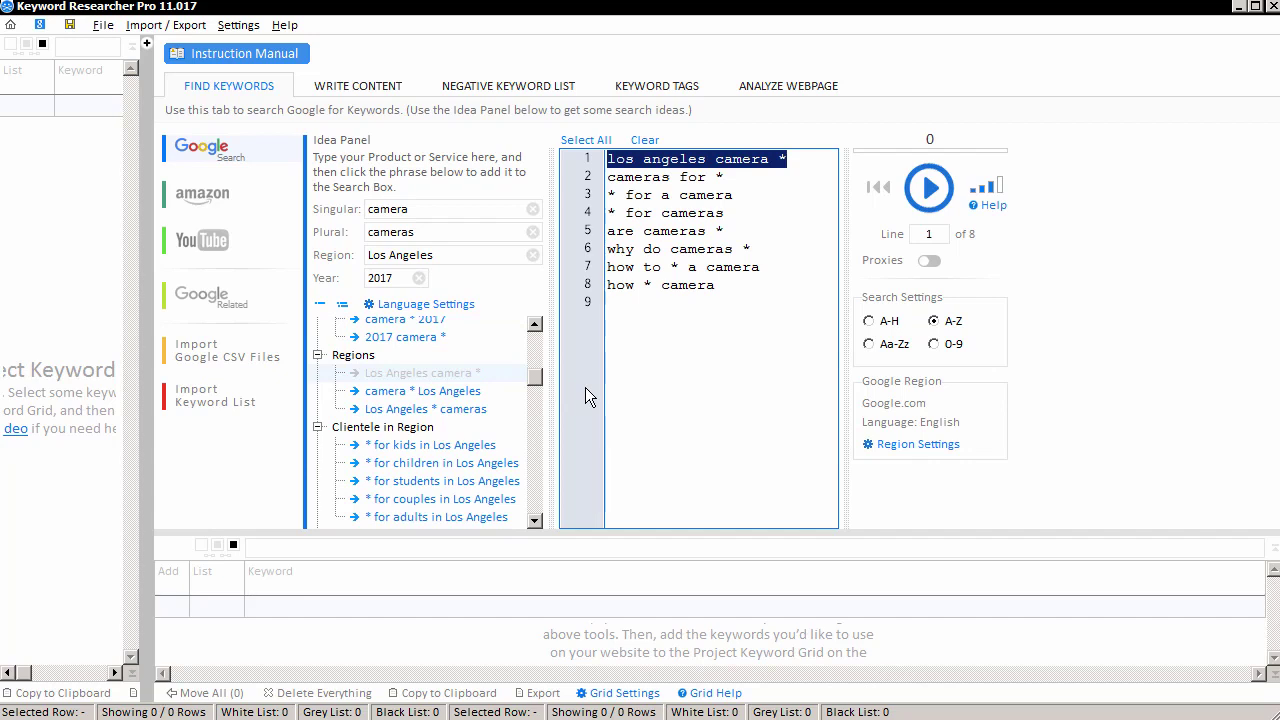
left_click(700, 302)
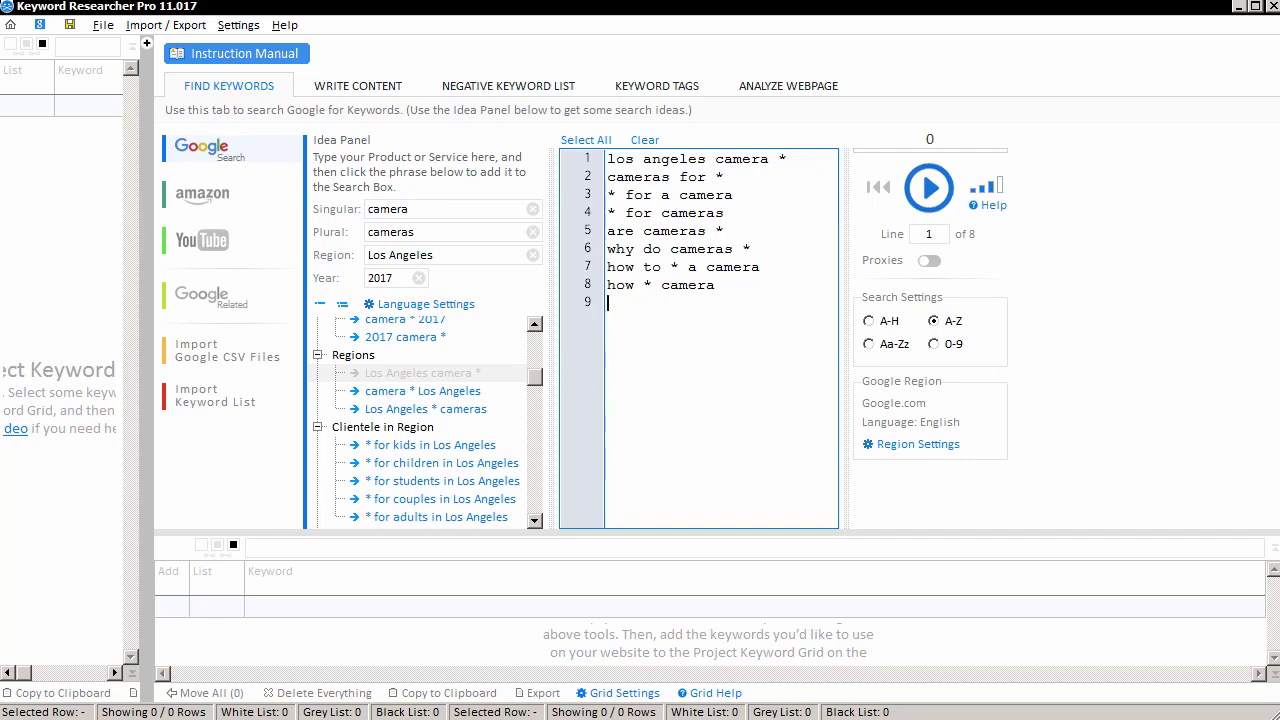
- Run the Google search for the eight camera phrases and copy all 277 keywords
left_click(926, 189)
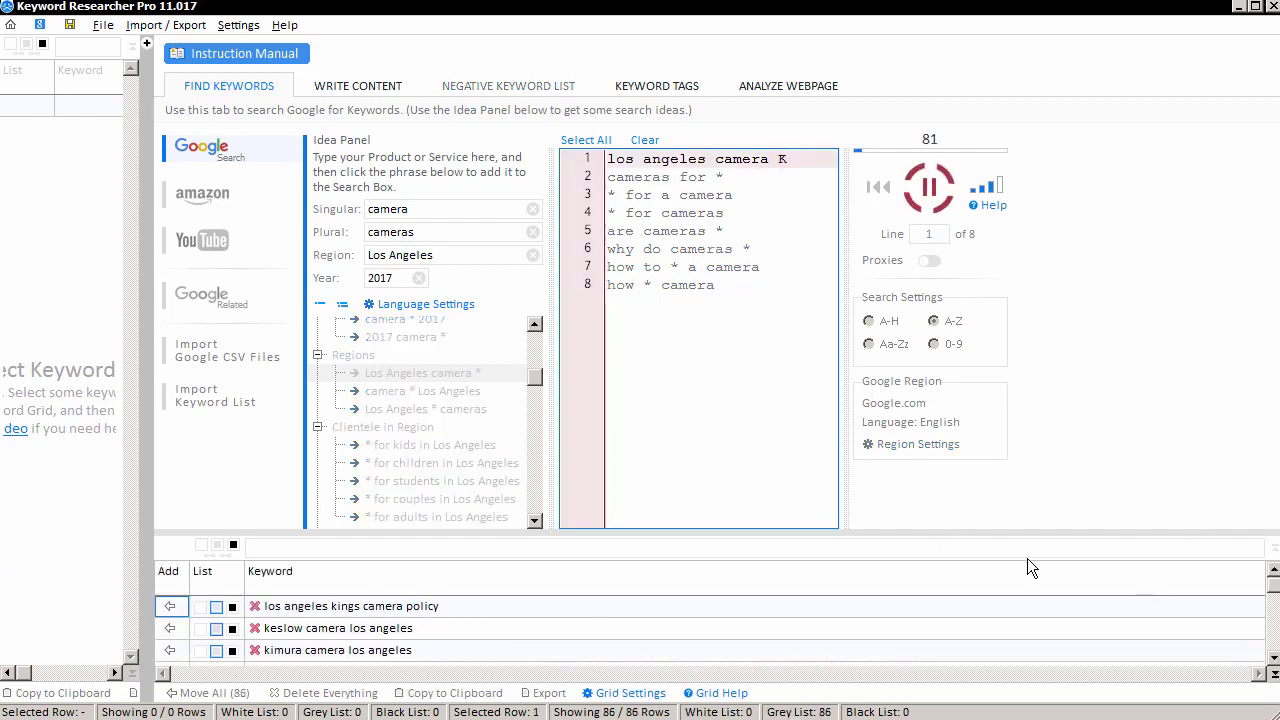
left_click_drag(920, 534, 929, 292)
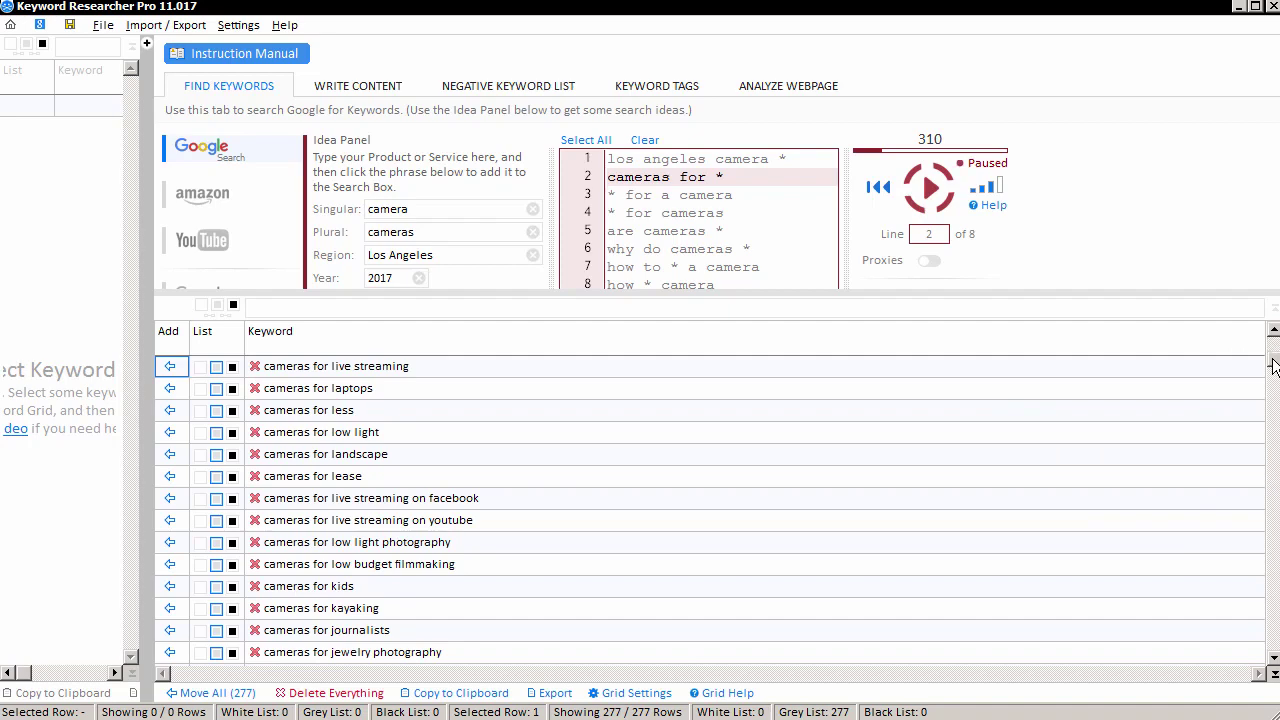
scroll(1273, 366, "down", 5)
scroll(1273, 500, "down", 2)
scroll(1273, 600, "down", 3)
scroll(1273, 663, "down", 3)
scroll(1273, 663, "down", 3)
scroll(1273, 663, "down", 3)
scroll(1273, 663, "down", 3)
scroll(1273, 663, "down", 3)
scroll(1273, 663, "down", 3)
scroll(1273, 663, "down", 3)
scroll(1273, 663, "down", 3)
scroll(1273, 663, "down", 3)
scroll(1273, 663, "down", 3)
scroll(1273, 663, "down", 3)
scroll(1273, 663, "down", 3)
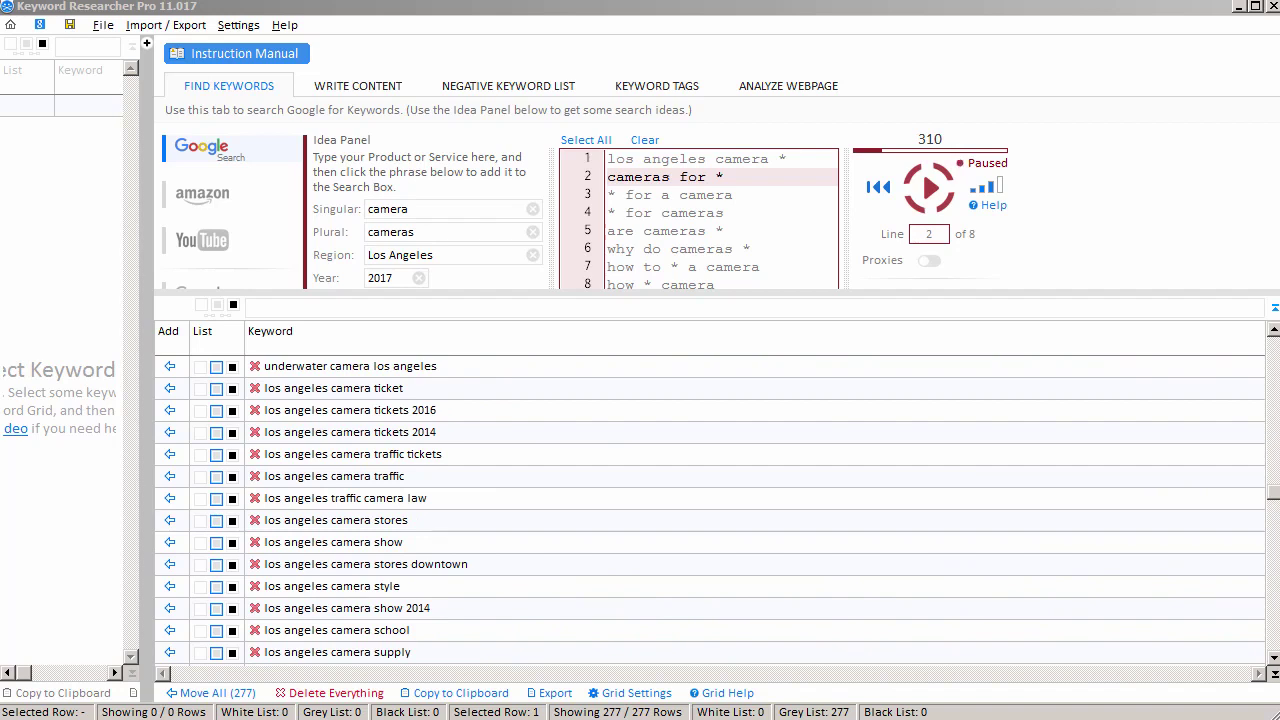
left_click(470, 693)
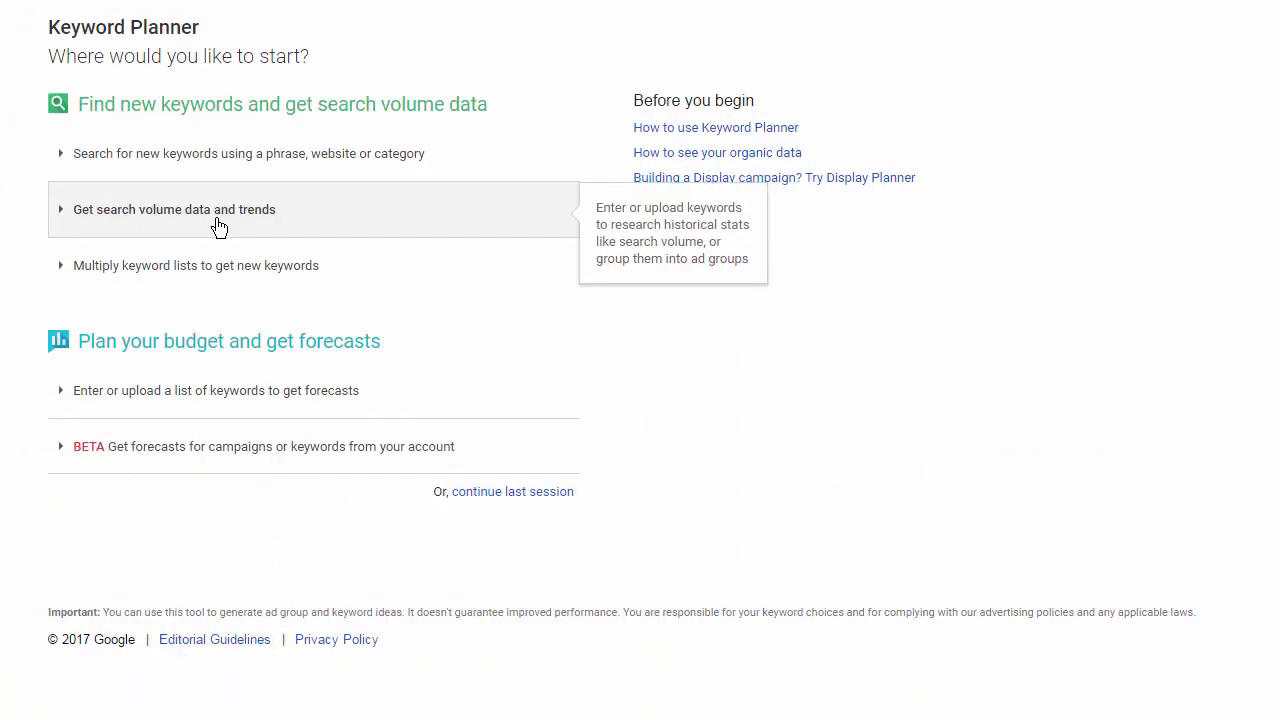
- Paste the copied keywords into 'Get search volume data and trends' and get their search volumes
left_click(219, 224)
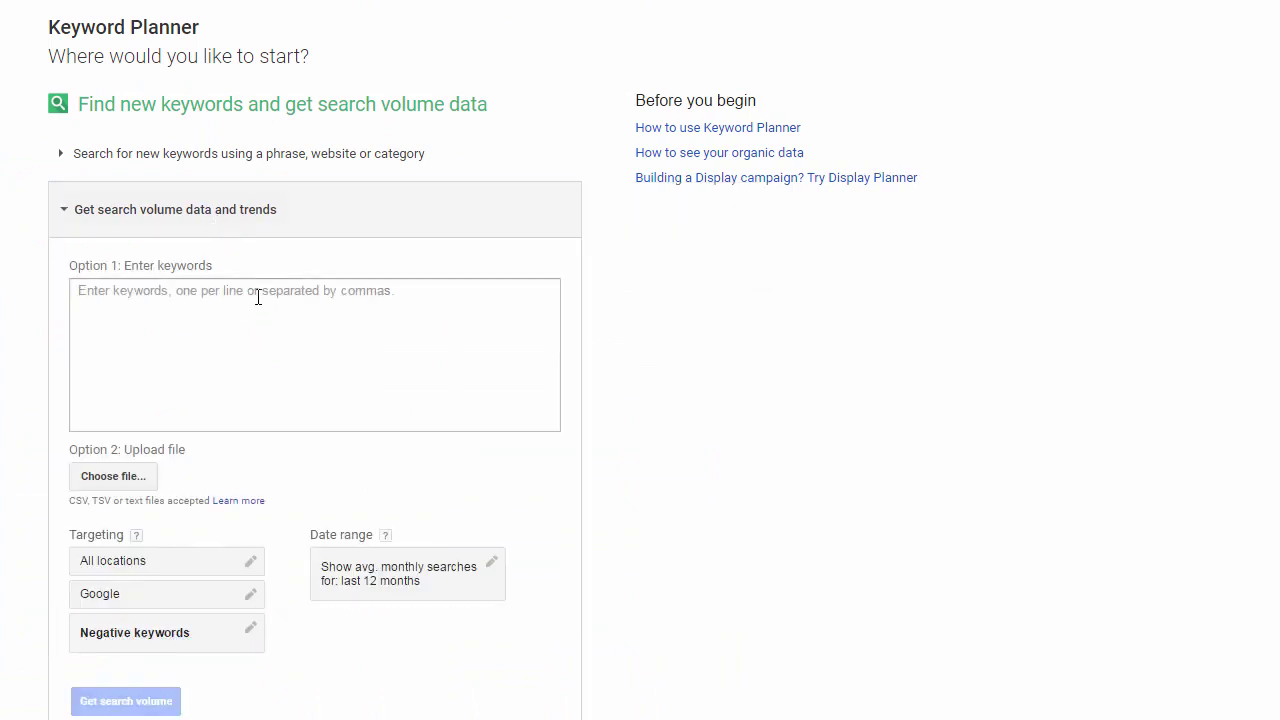
right_click(259, 313)
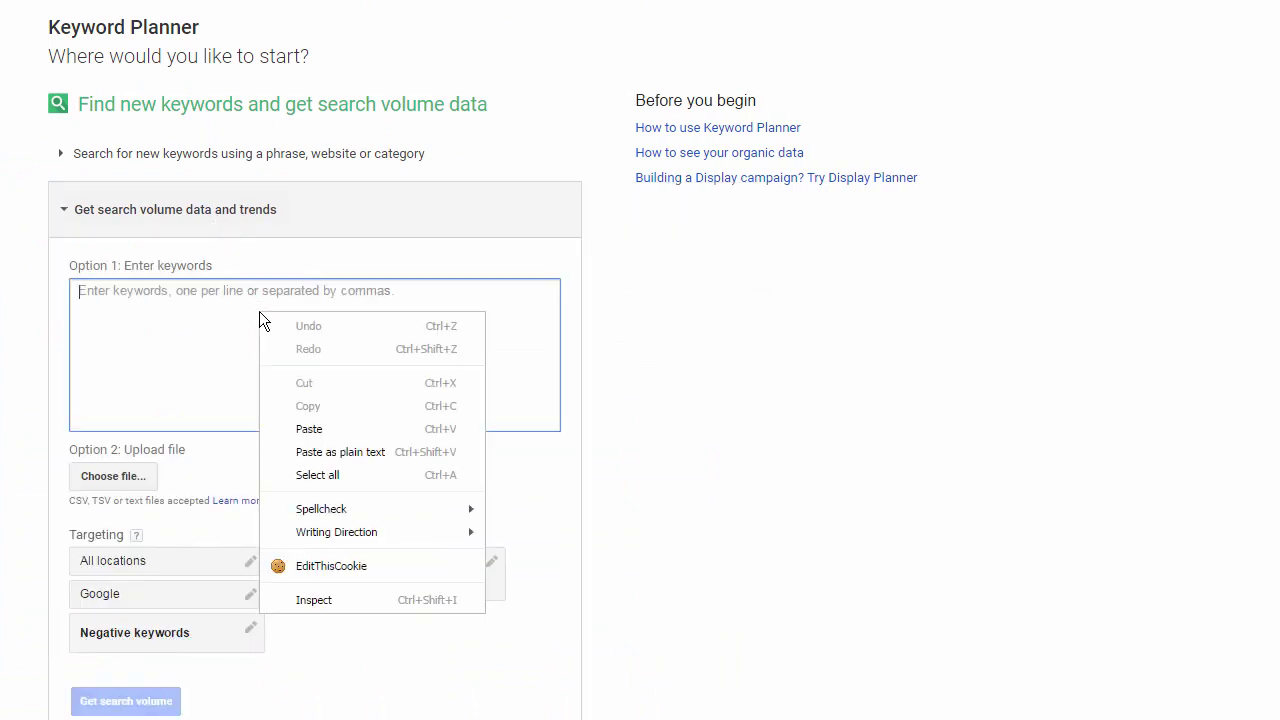
left_click(345, 427)
left_click(160, 703)
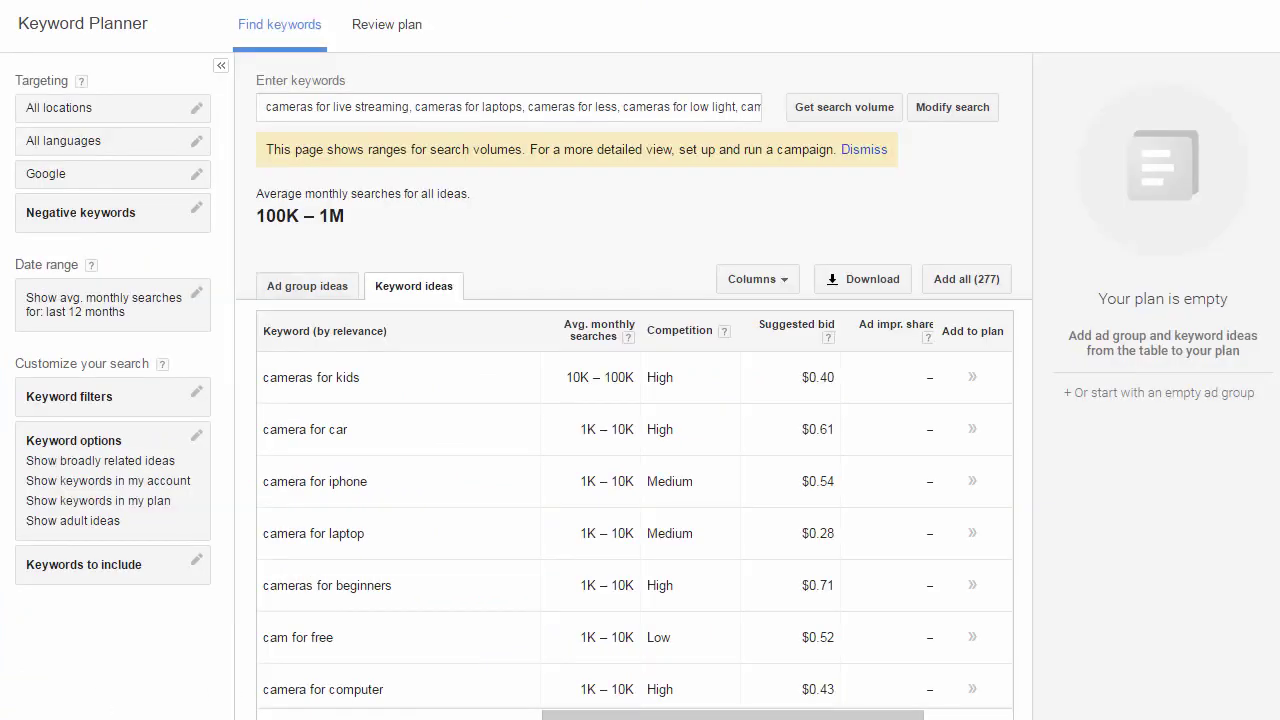
scroll(634, 500, "down", 3)
scroll(634, 500, "down", 2)
scroll(634, 500, "up", 3)
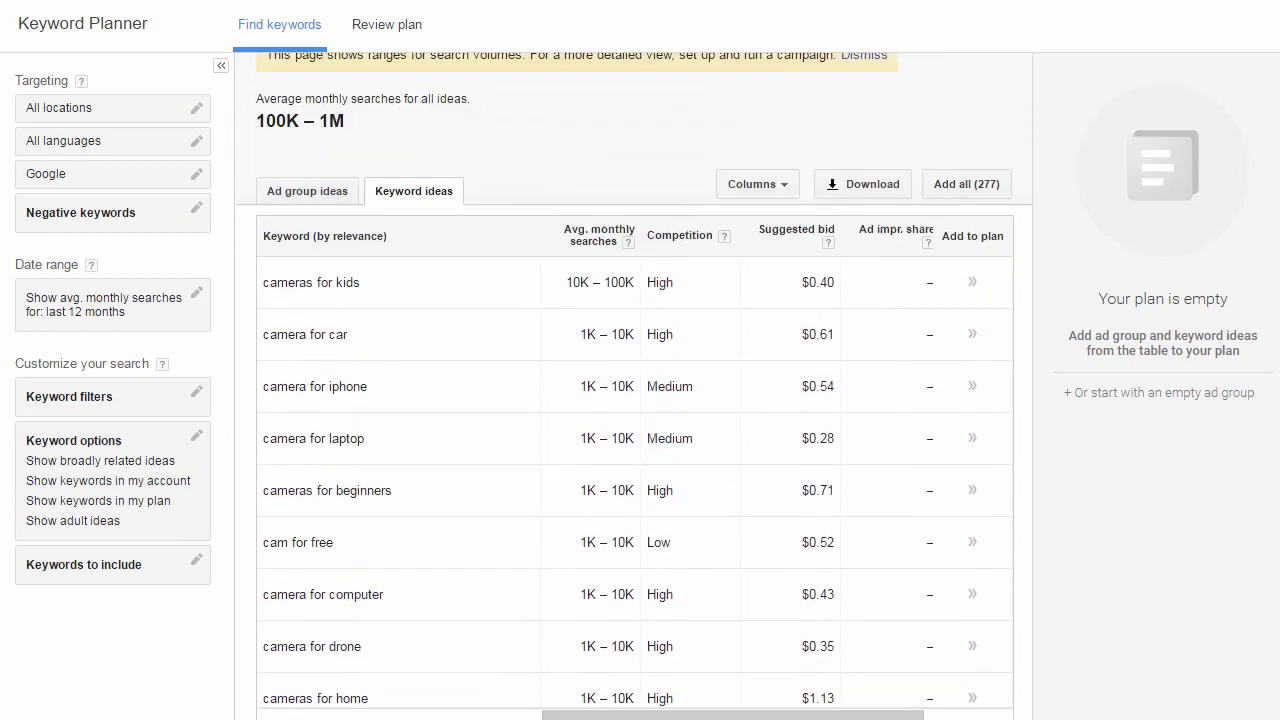
scroll(634, 500, "up", 1)
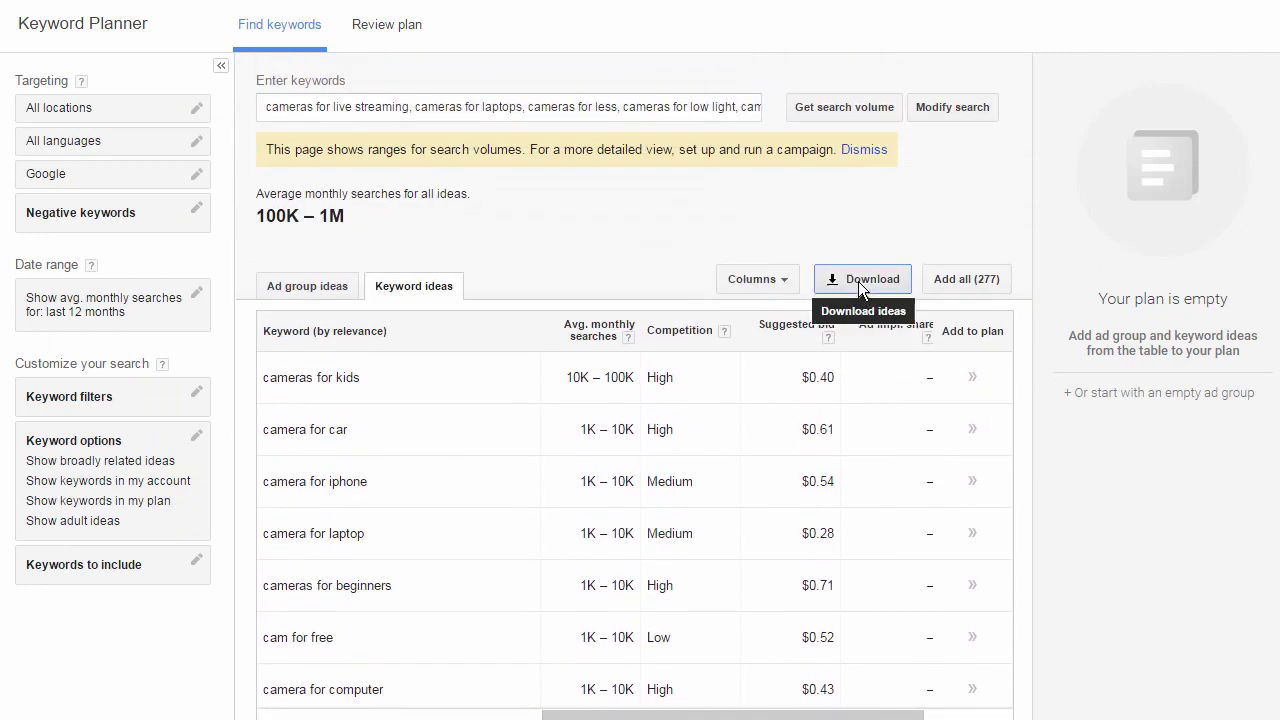
- Download the keyword statistics as an Excel CSV file
left_click(860, 284)
left_click_drag(606, 336, 547, 338)
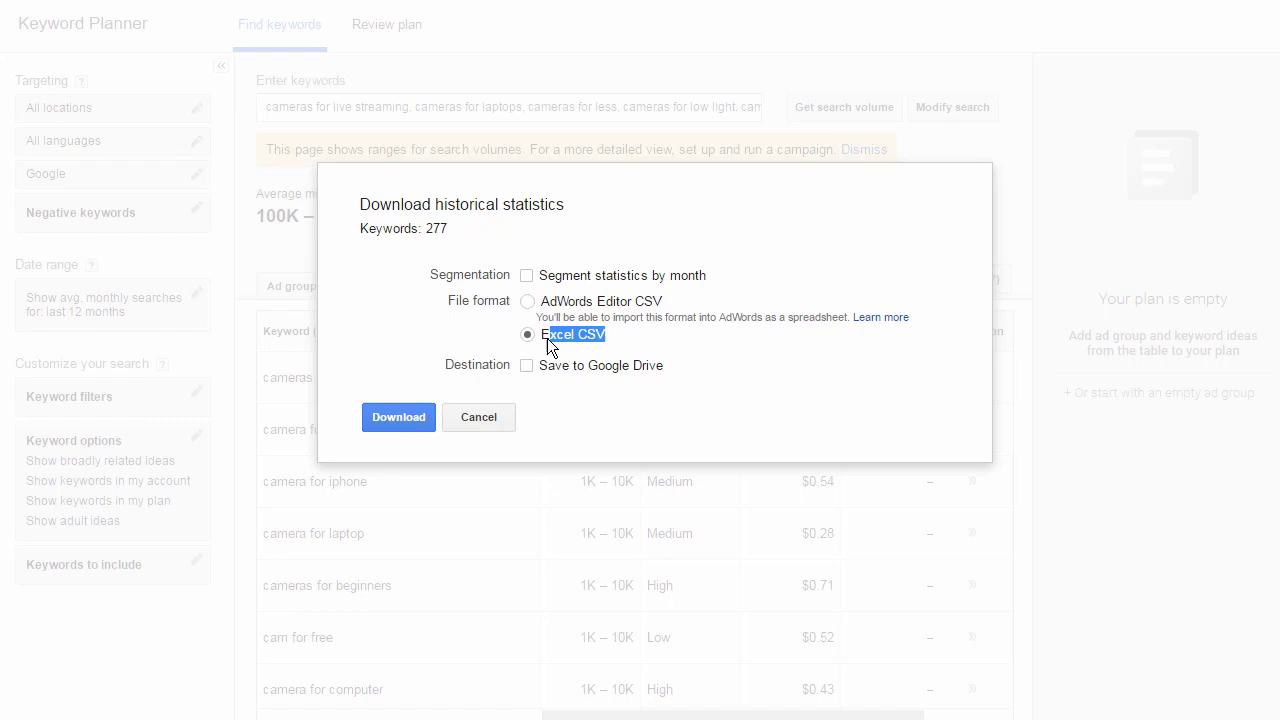
left_click(398, 418)
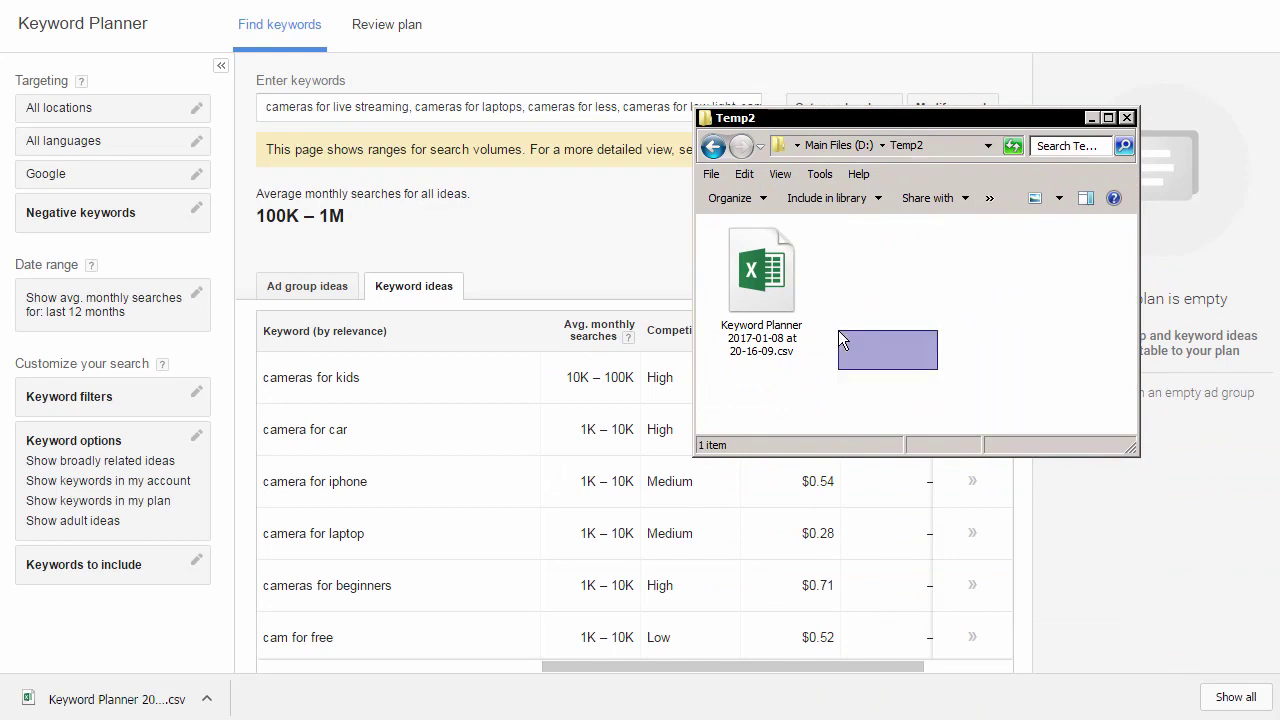
left_click_drag(935, 242, 771, 291)
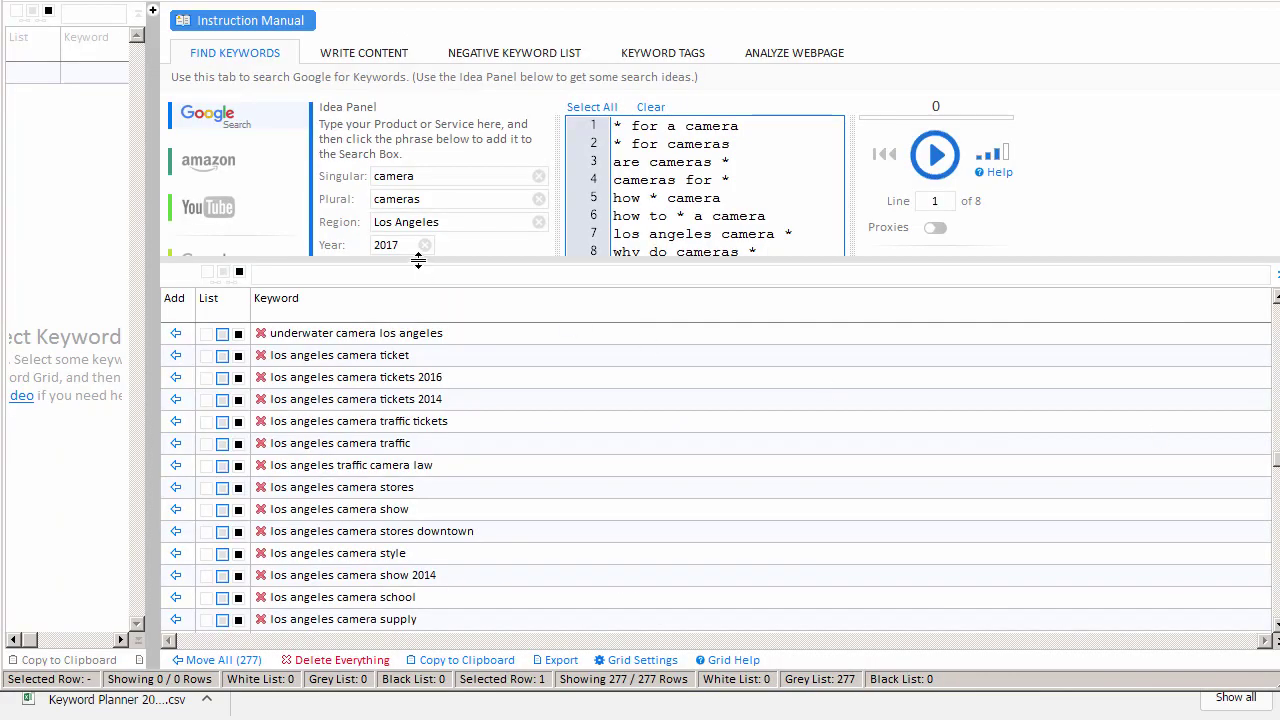
- Import the Keyword Planner CSV into the Google CSV drop zone and browse the 338 keywords
left_click_drag(420, 262, 431, 426)
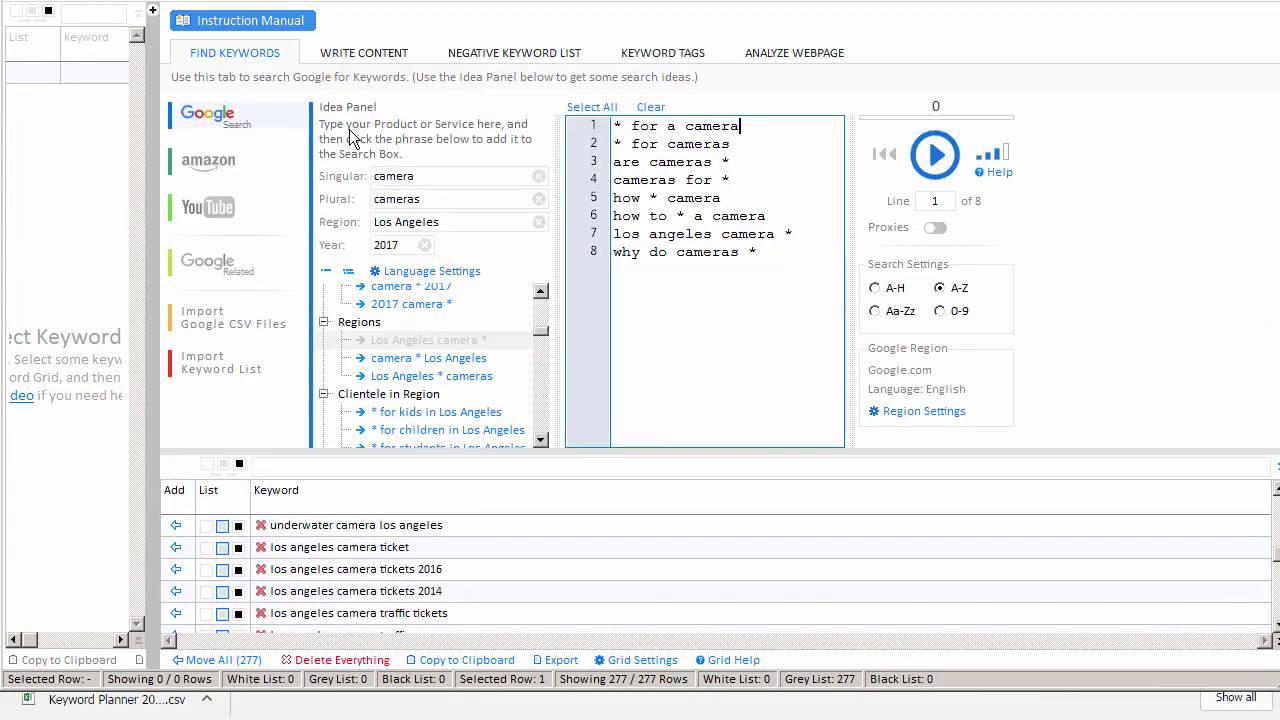
left_click(212, 327)
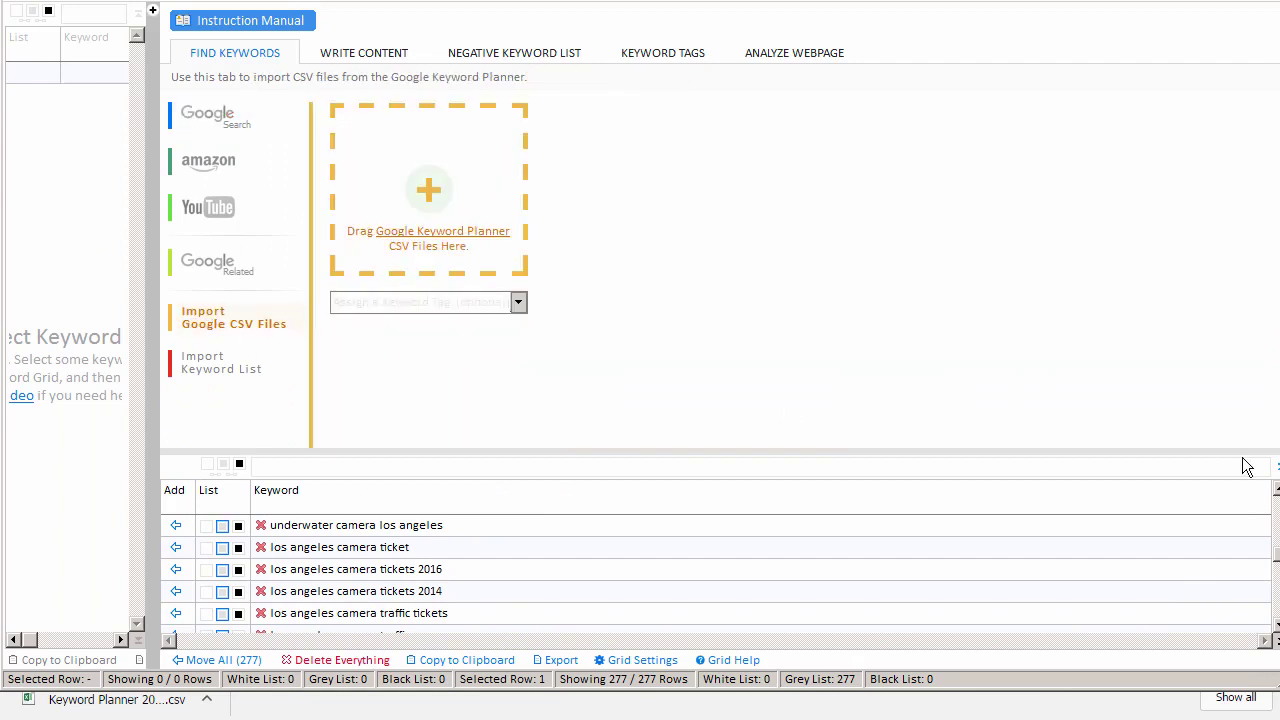
left_click_drag(1052, 360, 761, 143)
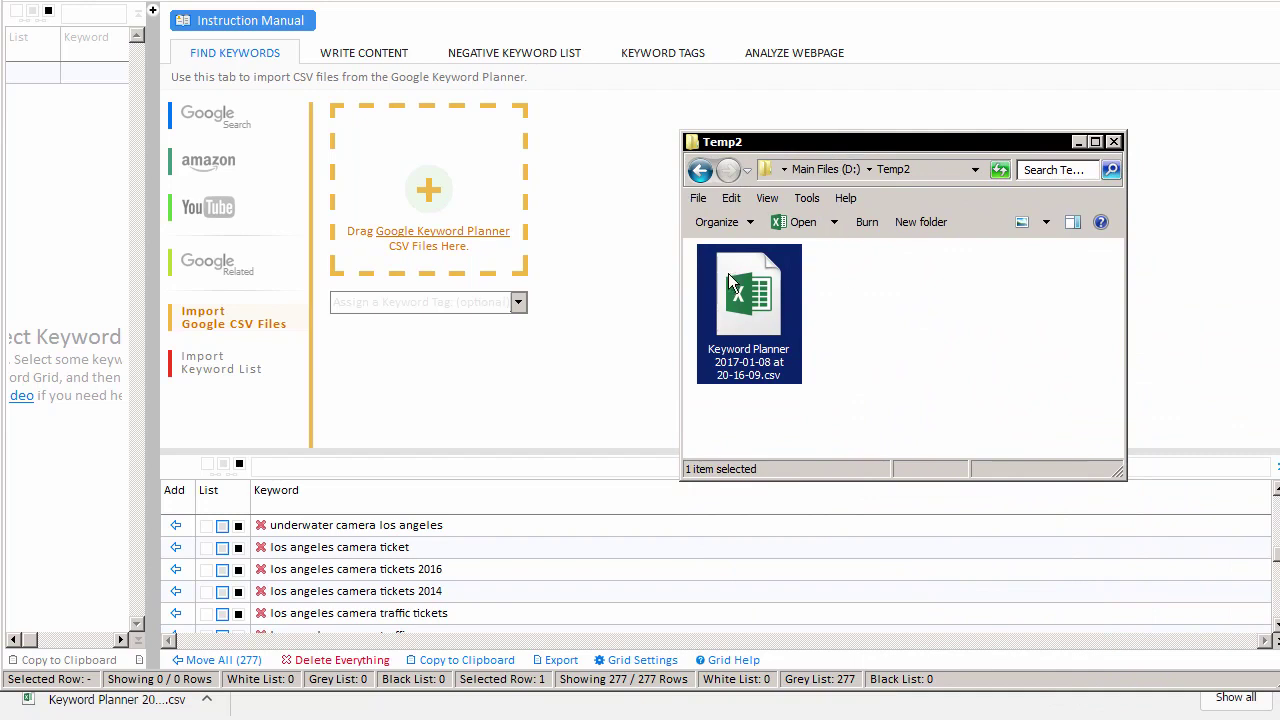
left_click_drag(733, 288, 437, 198)
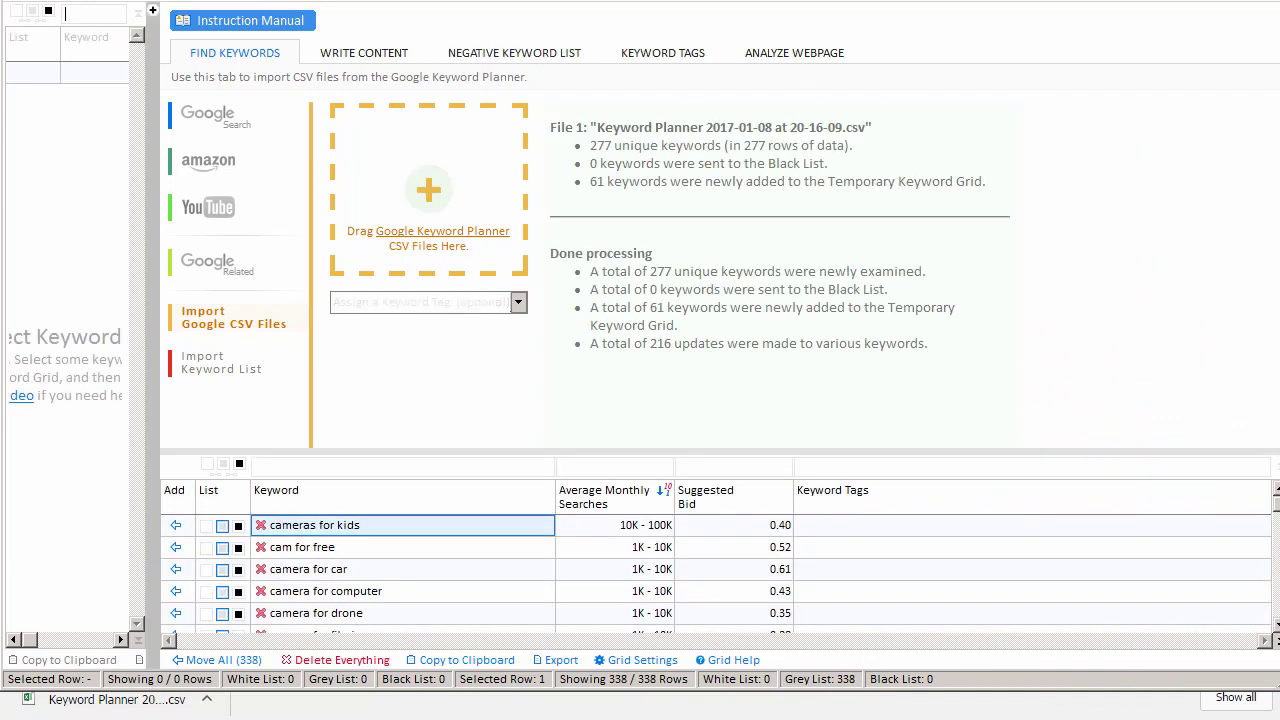
mouse_move(960, 449)
left_mouse_down()
mouse_move(973, 371)
mouse_move(966, 237)
left_mouse_up()
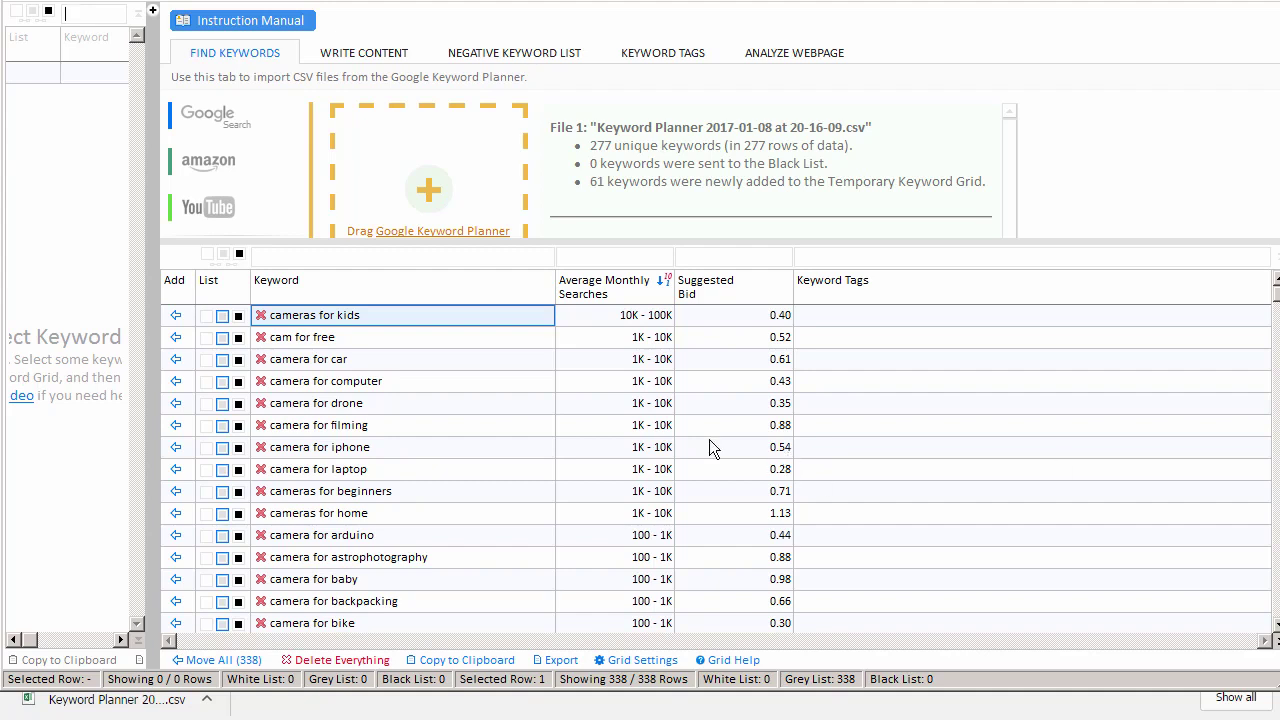
left_click(477, 359)
key("Down")
key("Down")
key("Down")
key("Down")
key("Down")
key("Down")
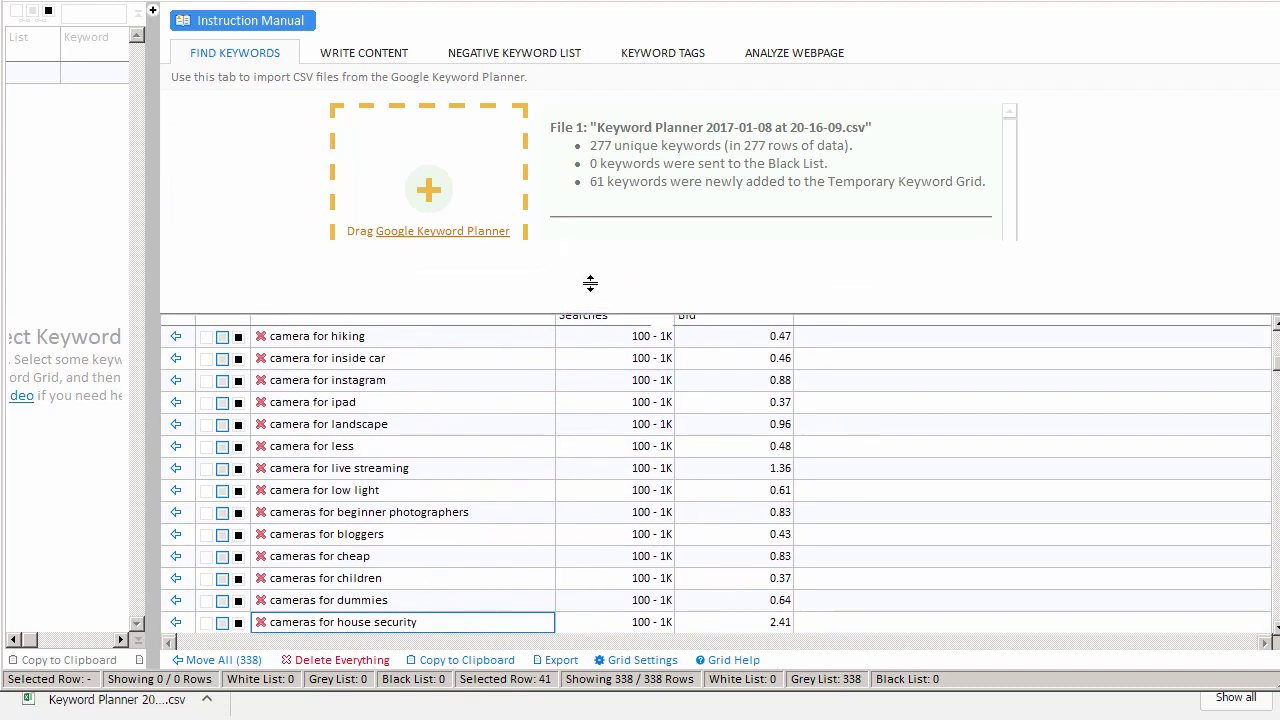
- Widen the Project Keyword Grid and delete the seven keywords from camera for hiking to camera for live streaming
left_click_drag(591, 297, 551, 410)
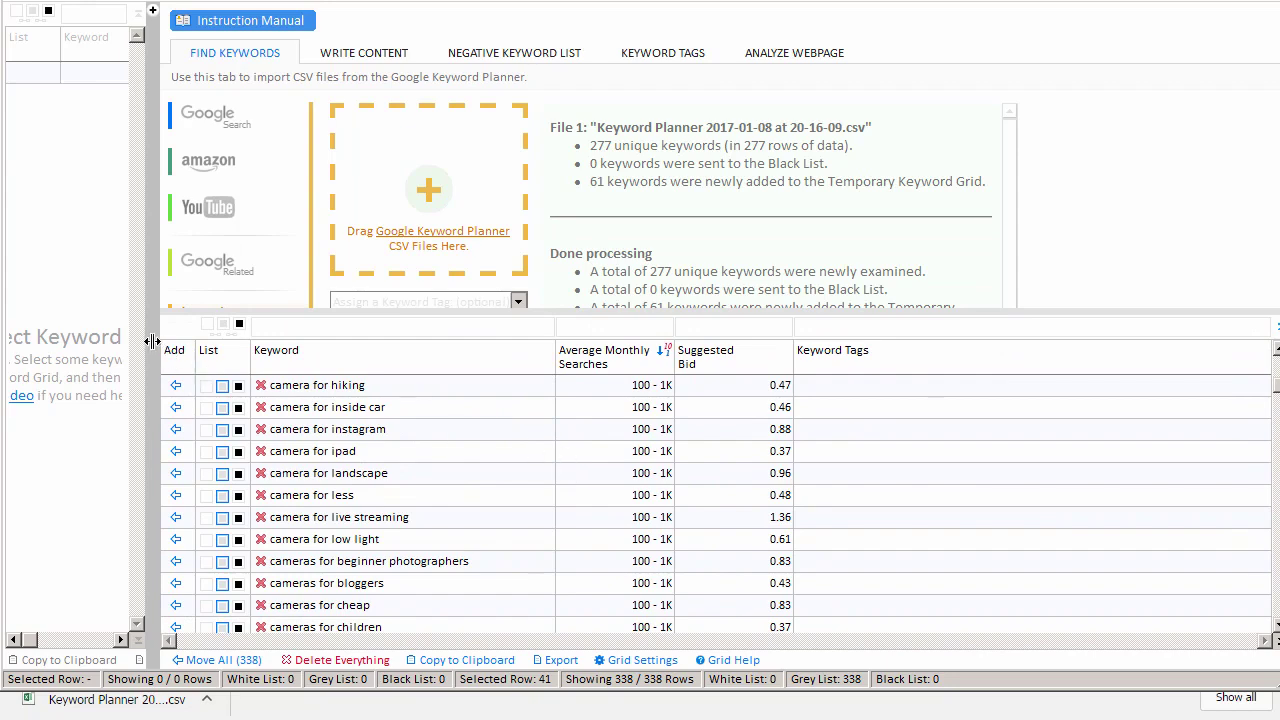
left_click_drag(151, 341, 577, 369)
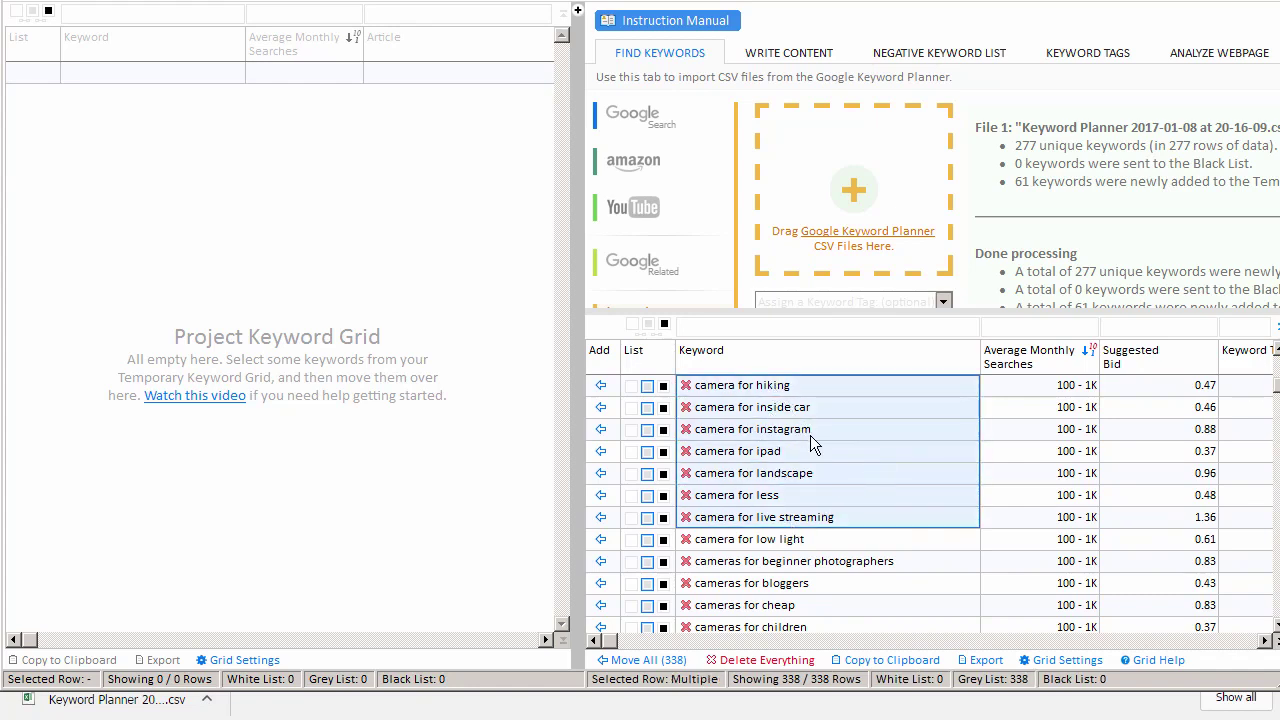
right_click(867, 410)
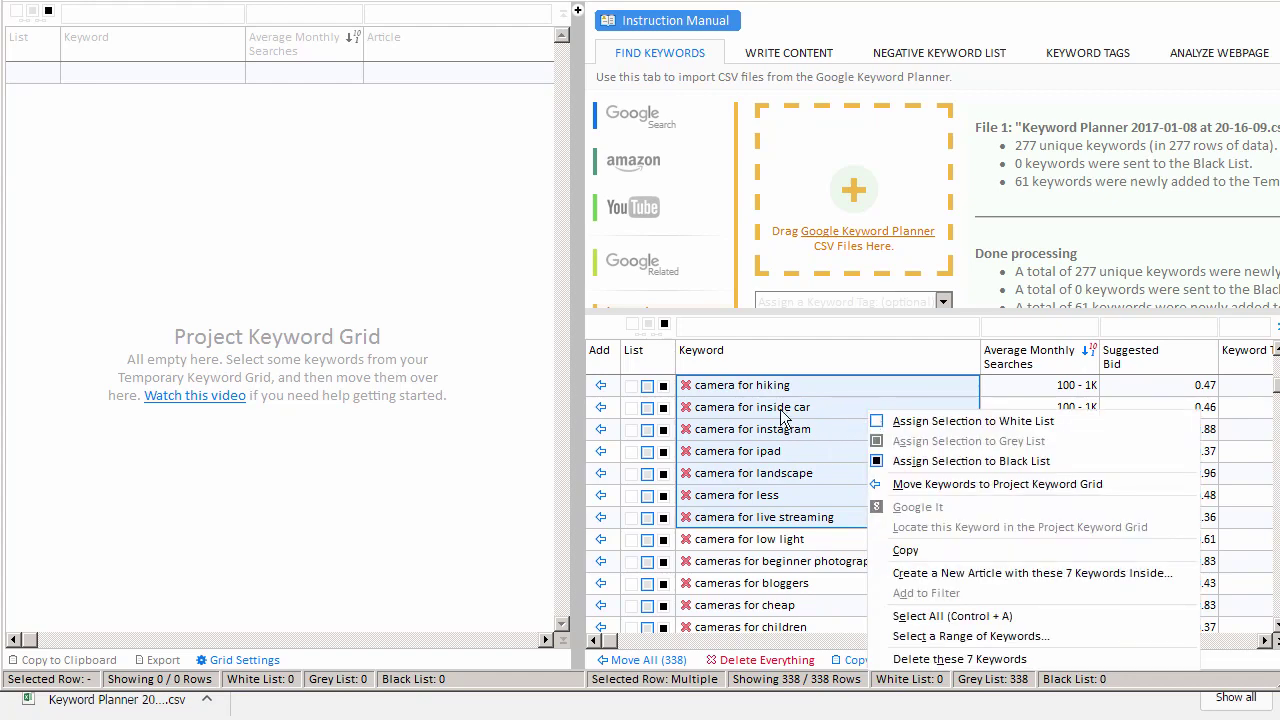
left_click(978, 660)
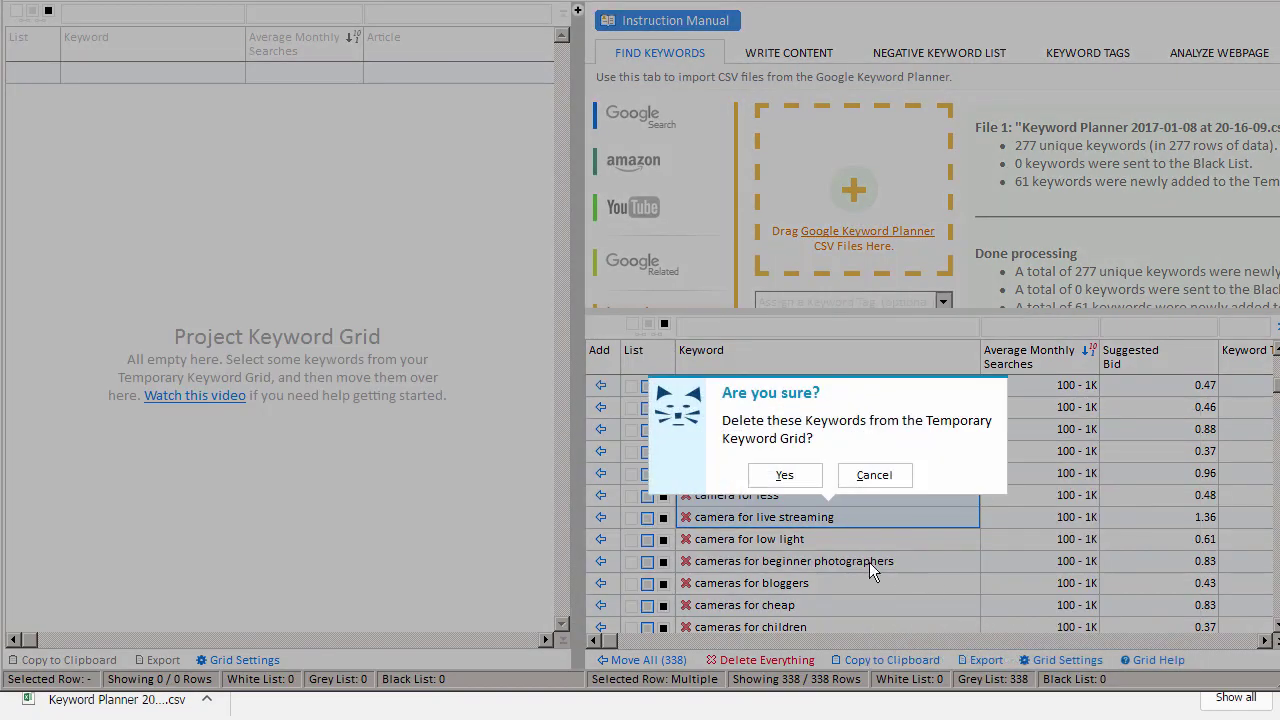
- Confirm the deletion and black-list camera for low light, beginner photographers and bloggers
left_click(784, 475)
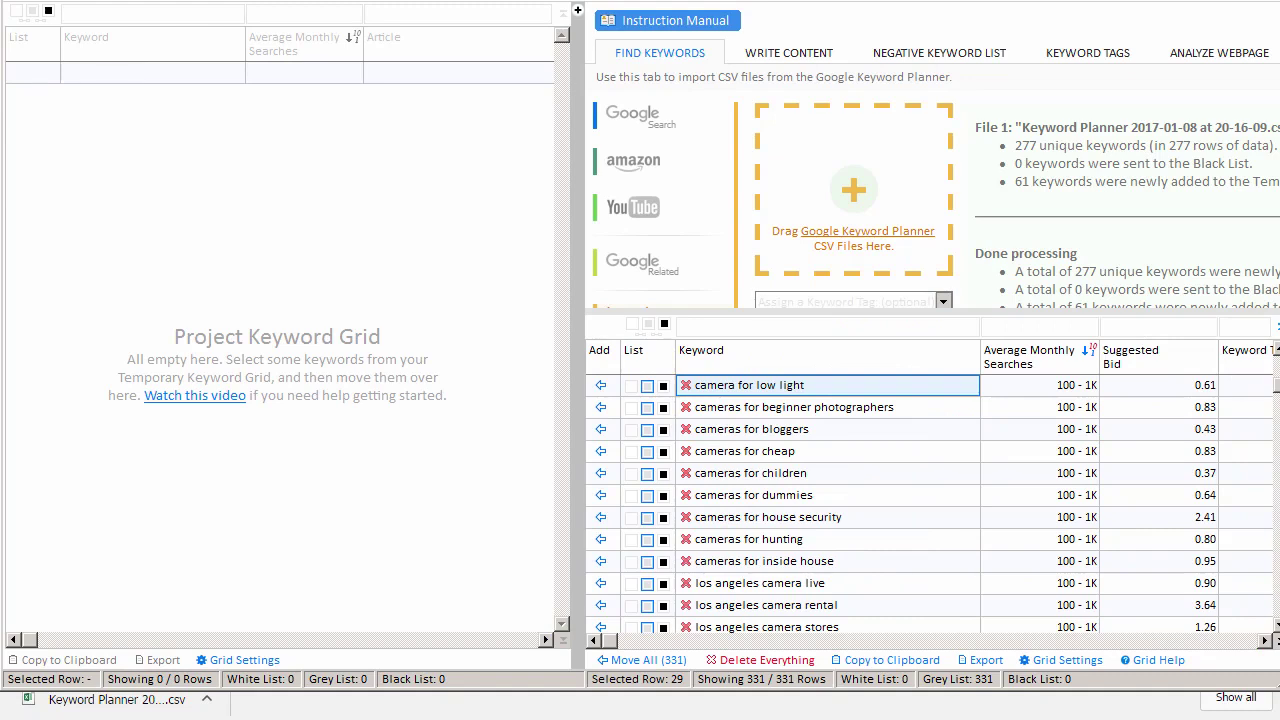
left_click(663, 385)
left_click(663, 407)
left_click(663, 429)
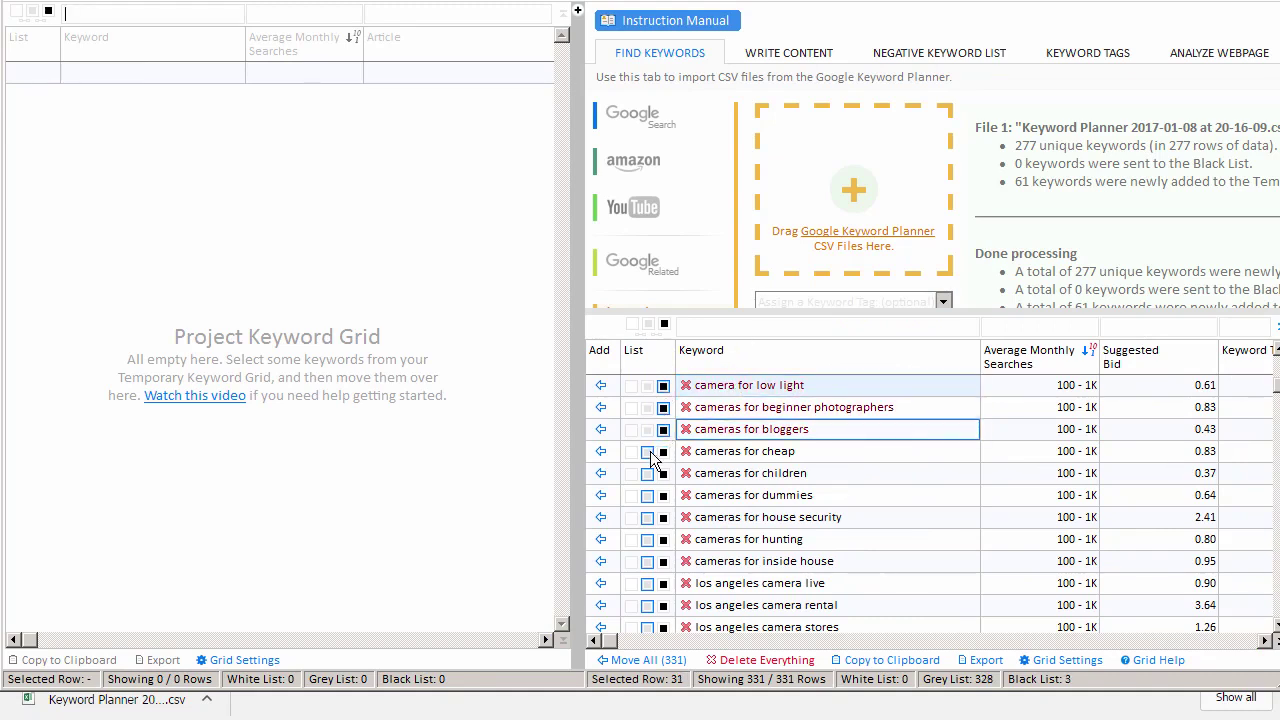
- White-list cameras for dummies, house security and hunting, then move all keywords to the project grid
left_click(631, 495)
left_click(631, 517)
left_click(631, 539)
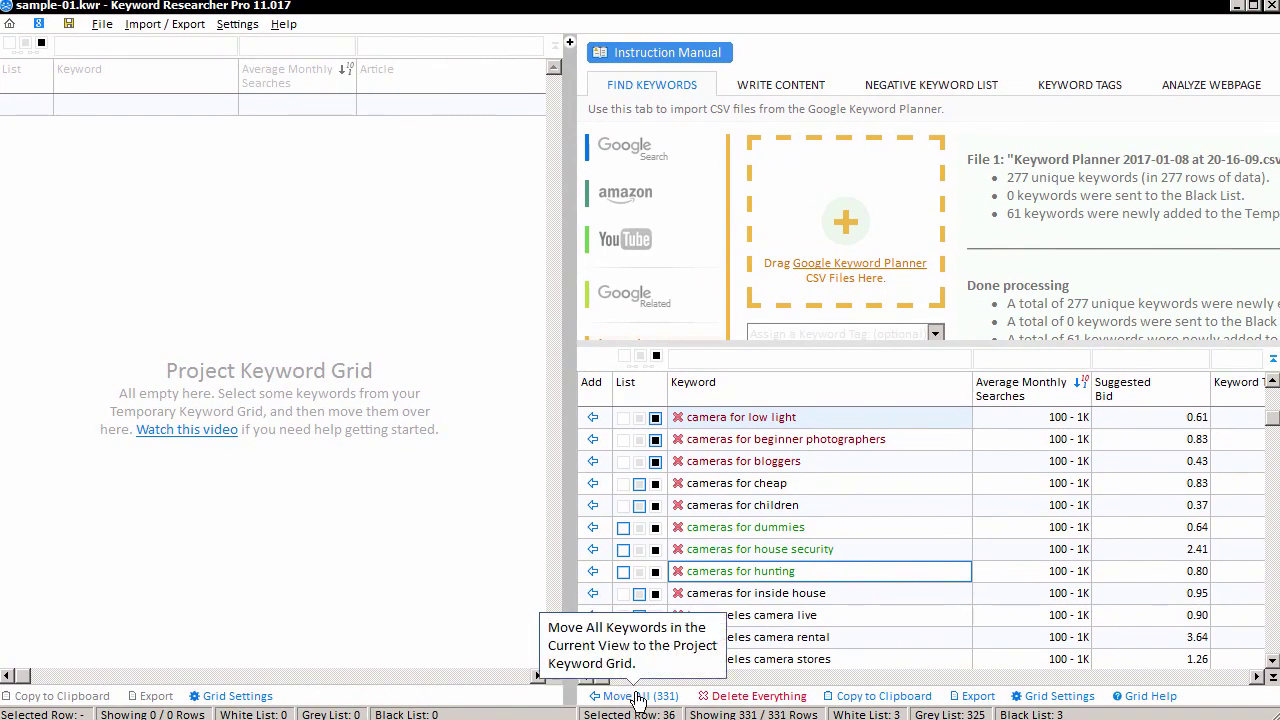
left_click(636, 697)
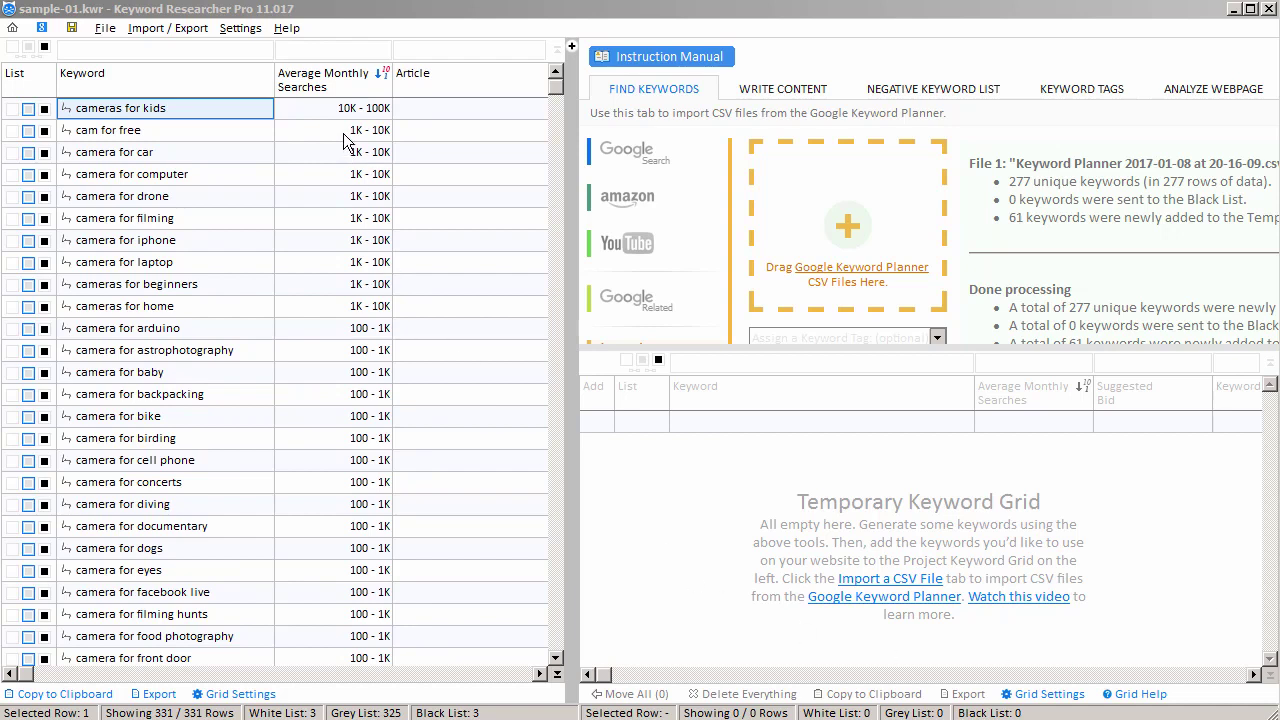
- Tick the black-list boxes for camera for astrophotography, camera for diving and camera for documentary
left_click(200, 351)
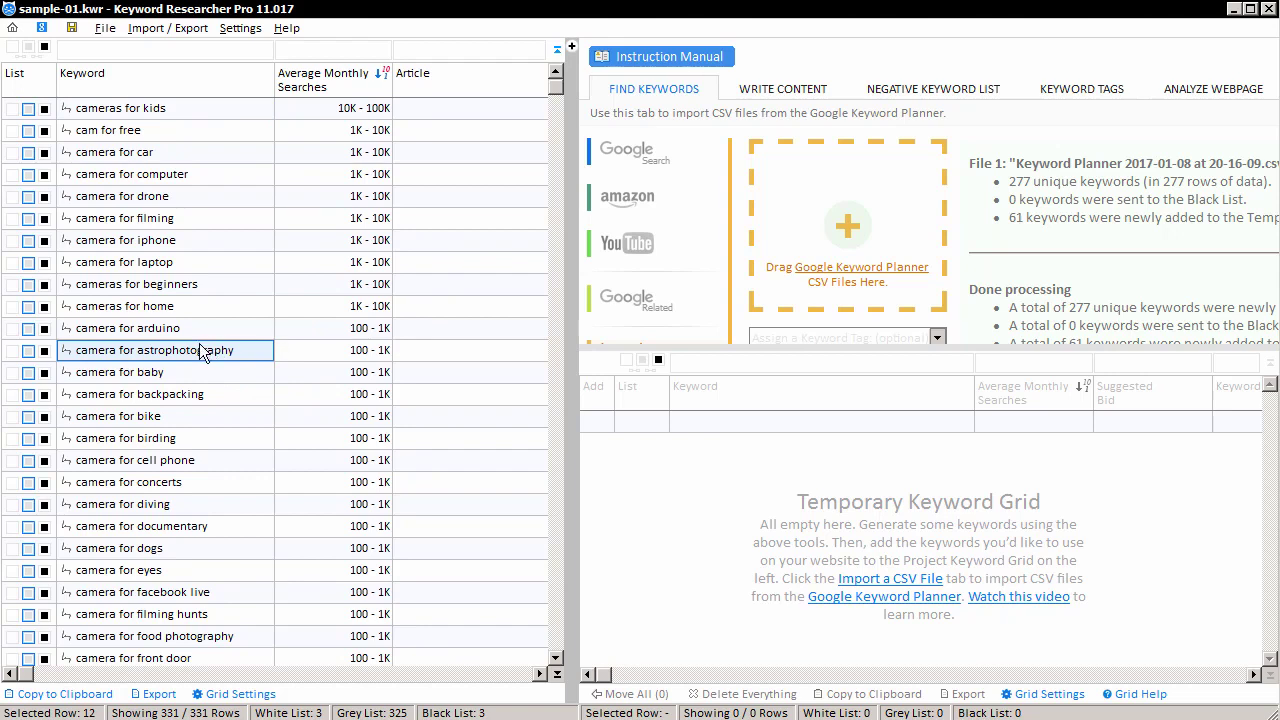
left_click(44, 350)
left_click(44, 505)
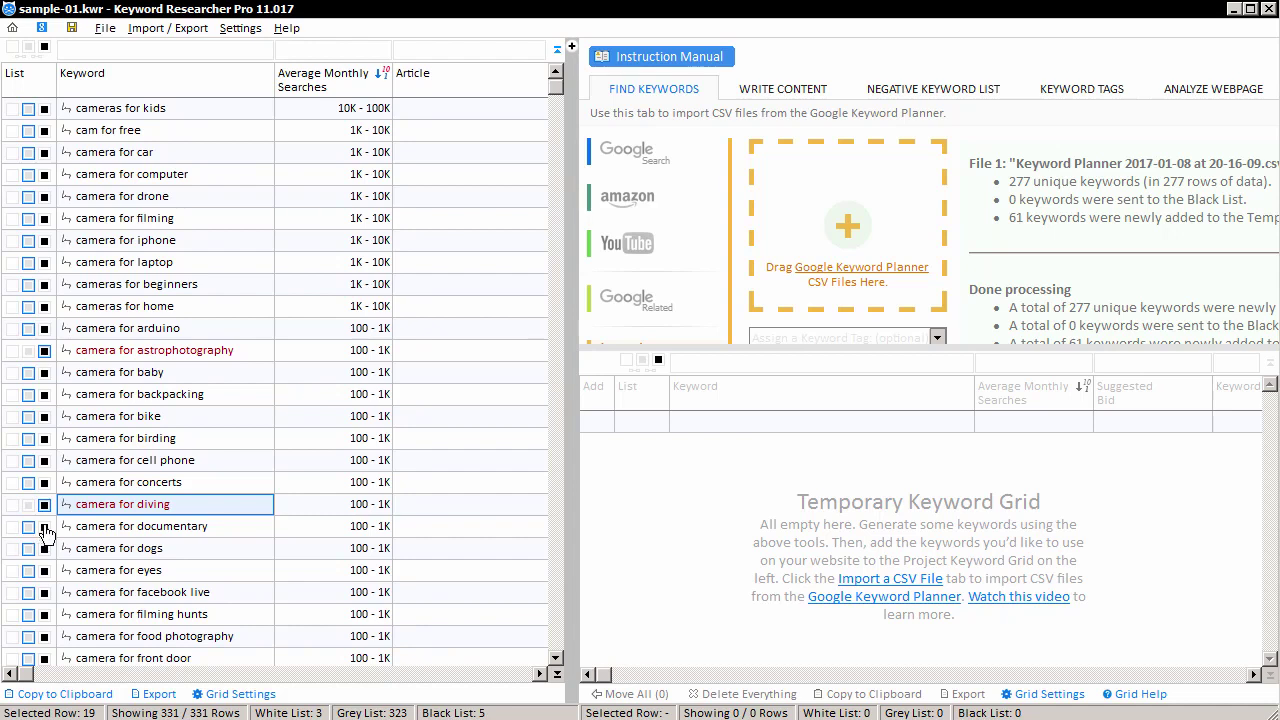
left_click(44, 526)
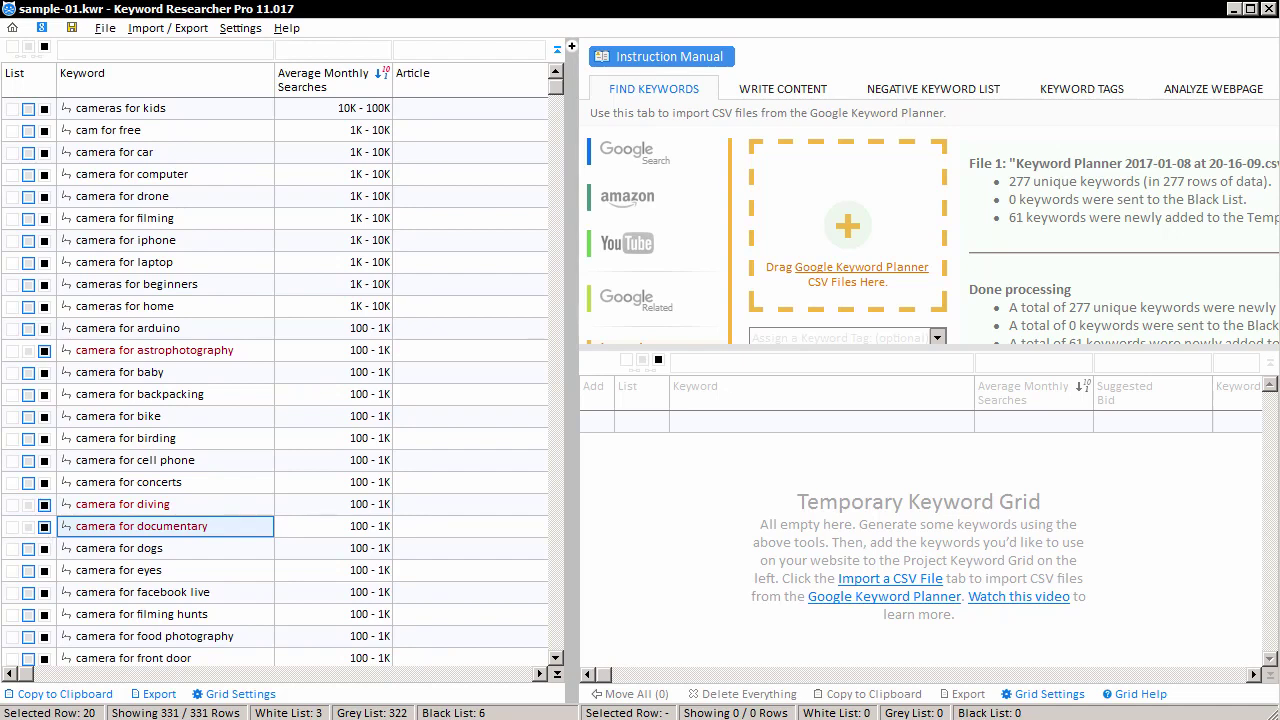
- Try white-listing kids, free and car, and black-listing computer, drone and filming
left_click(12, 108)
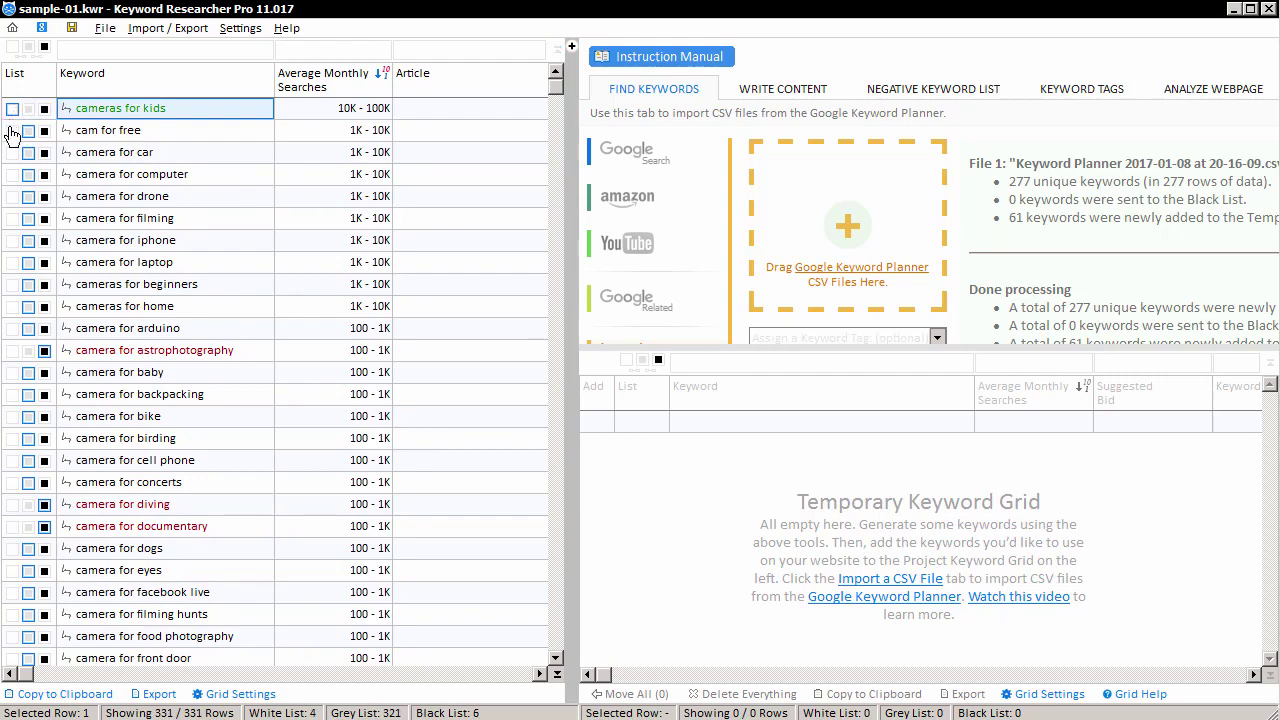
left_click(12, 130)
left_click(12, 152)
left_click(12, 174)
left_click(28, 174)
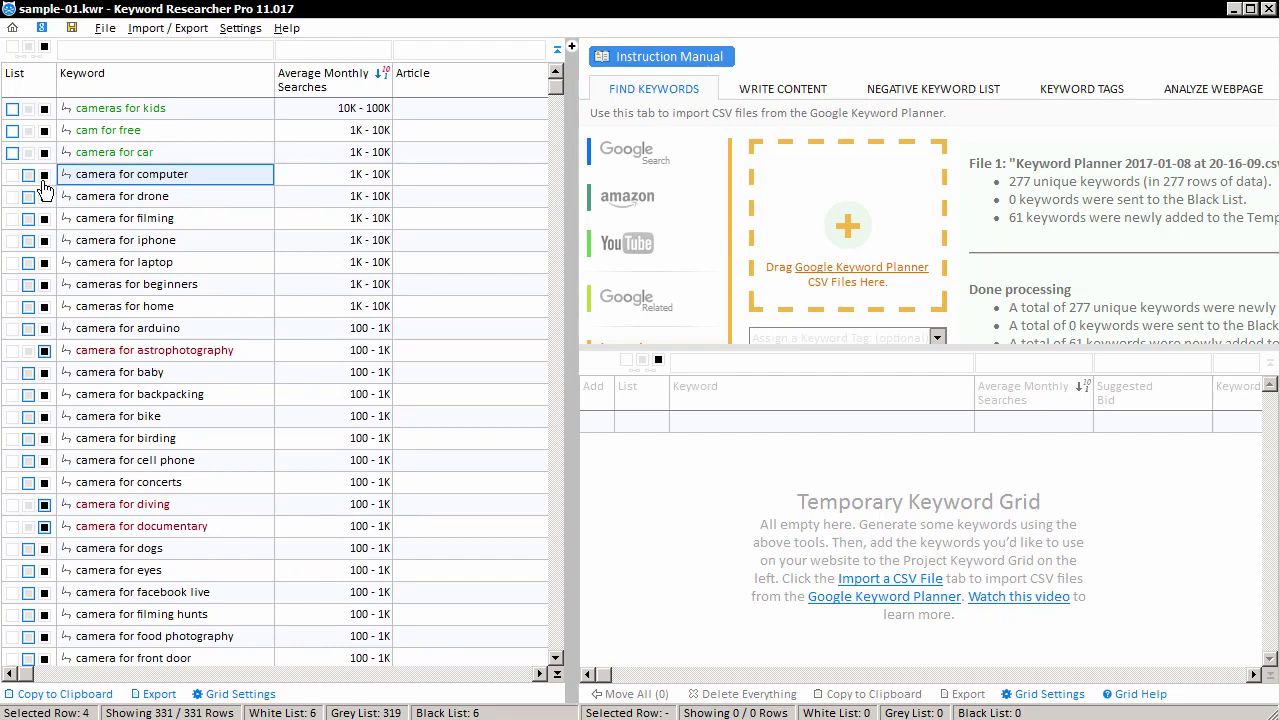
left_click(44, 174)
left_click(44, 196)
left_click(44, 218)
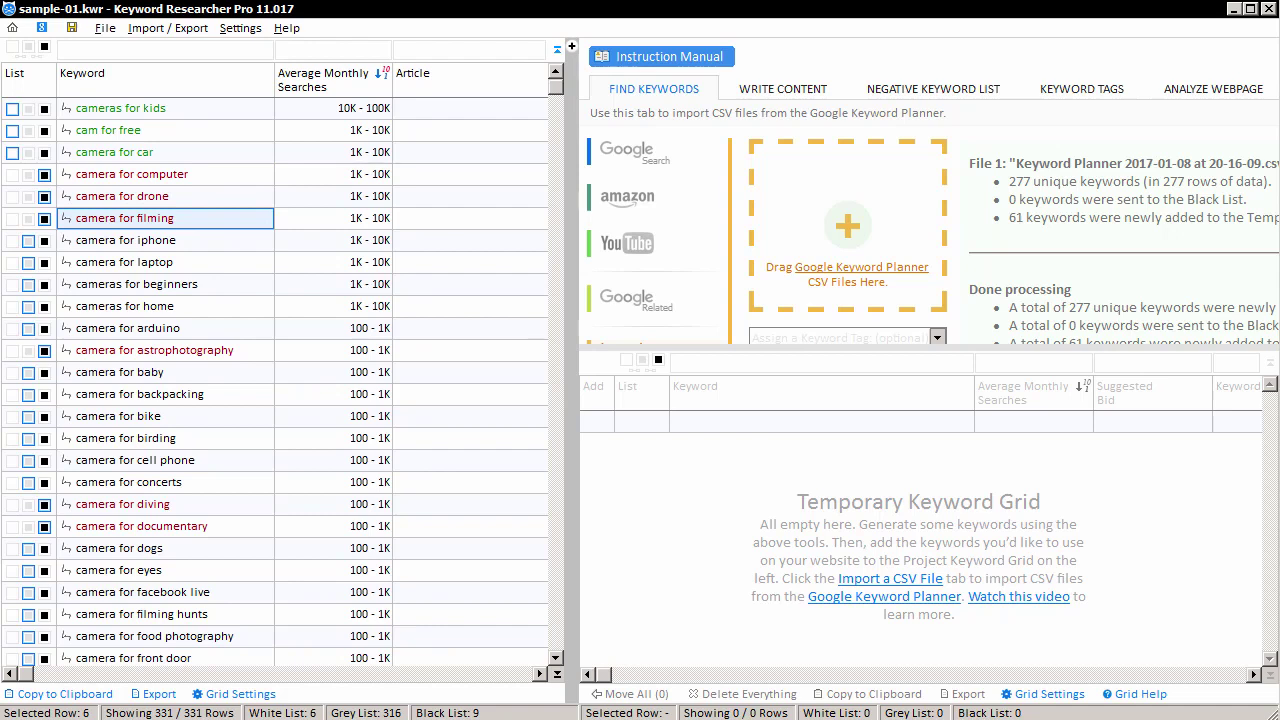
- Reset those rows to grey, then black-list kids, free, car, computer and drone
left_click(28, 109)
left_click(28, 152)
left_click(28, 174)
left_click(28, 218)
left_click(28, 196)
left_click(44, 108)
left_click(44, 130)
left_click(44, 152)
left_click(44, 174)
left_click(44, 196)
- Settle on white-listing kids, free and car, and black-listing iphone, laptop and beginners
left_click(12, 218)
left_click(12, 240)
left_click(12, 262)
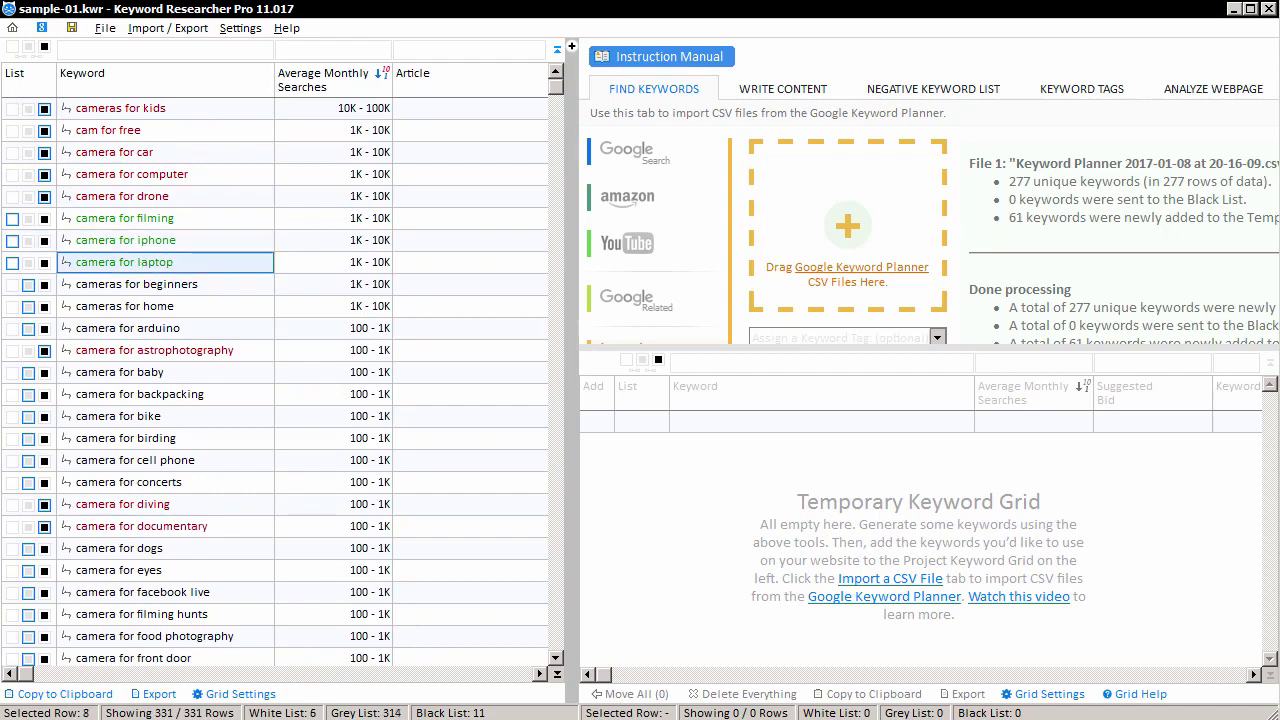
left_click(12, 108)
left_click(12, 130)
left_click(12, 152)
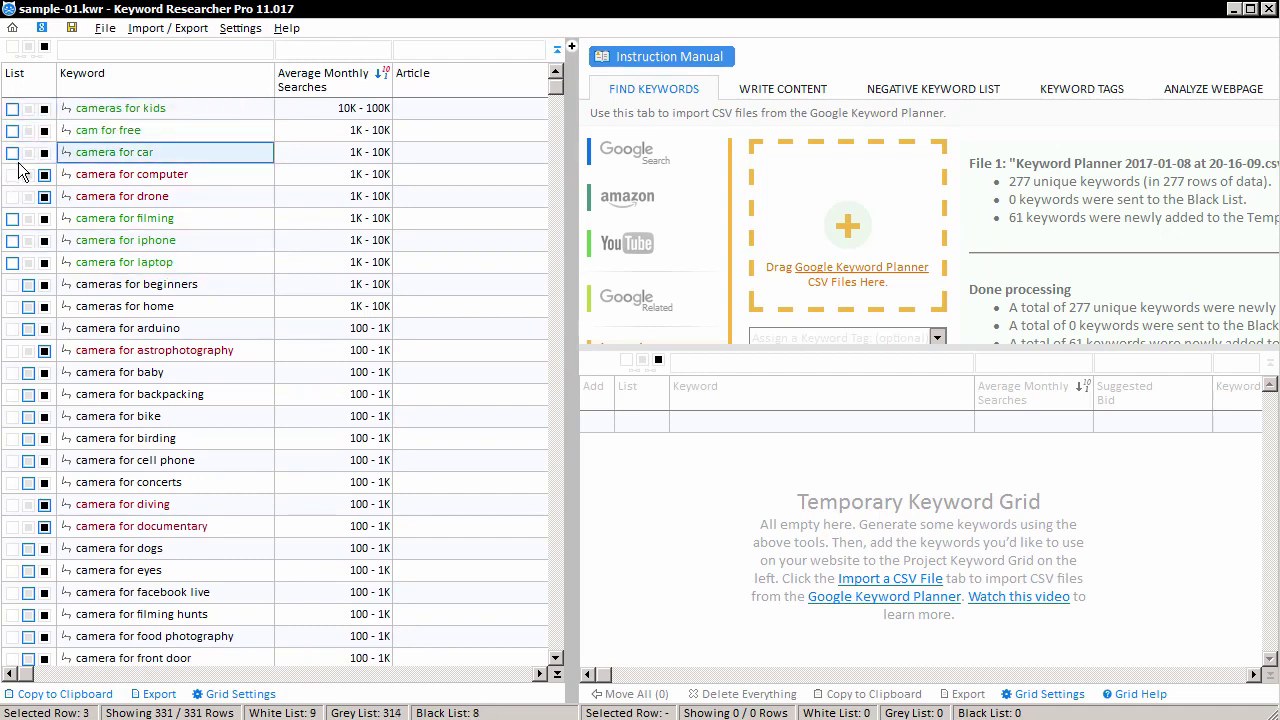
left_click(28, 174)
left_click(28, 196)
left_click(28, 218)
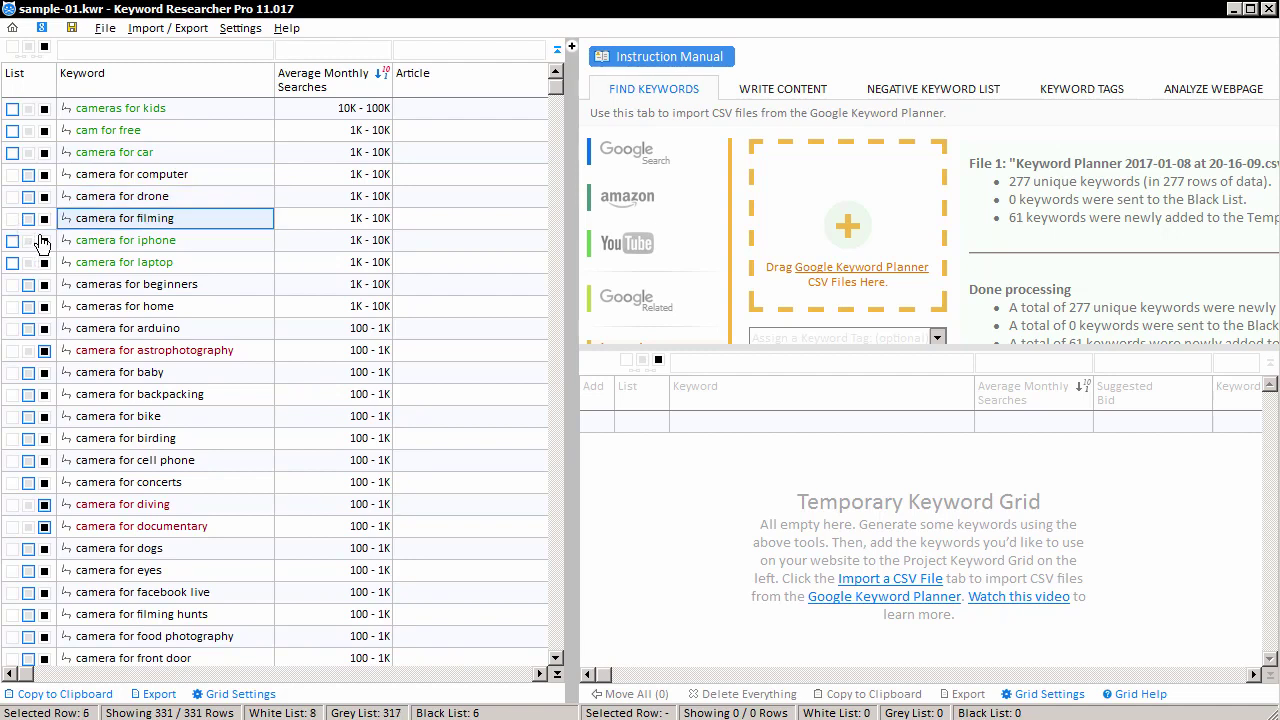
left_click(44, 240)
left_click(44, 262)
left_click(44, 284)
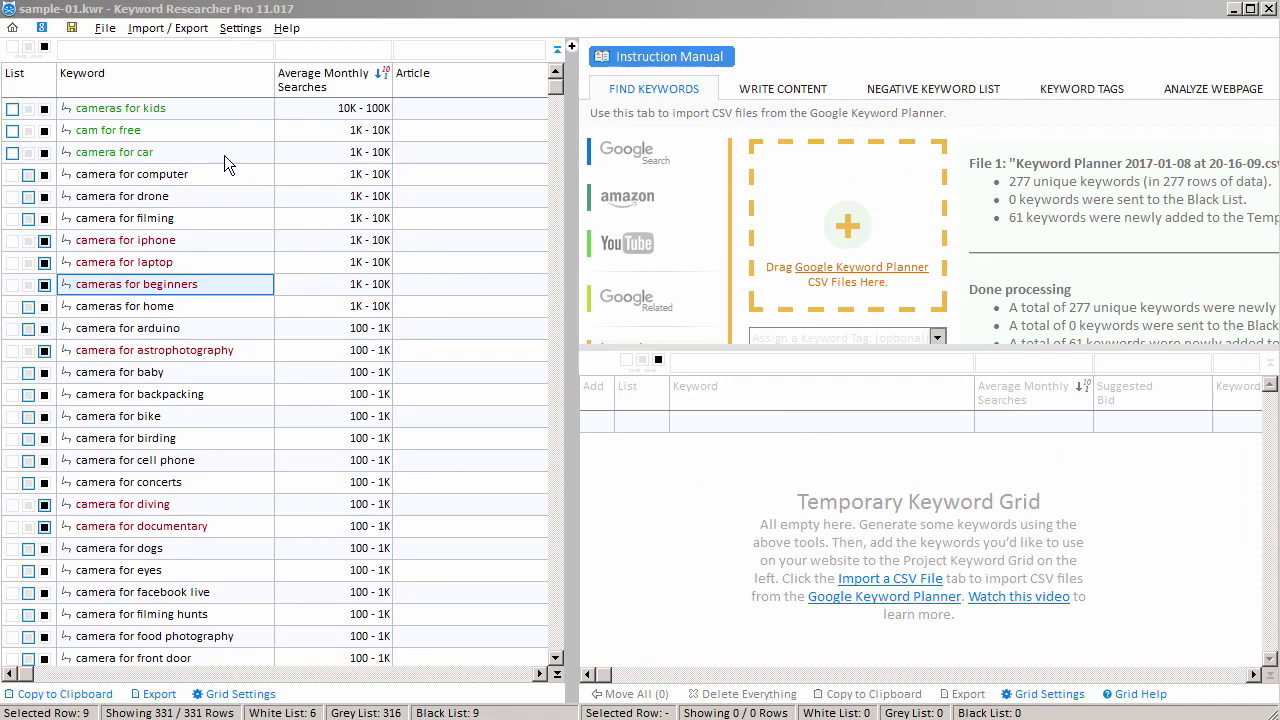
- Check the diet OR/AND search examples, then filter the Keyword column by 'camera AND computer'
left_click(161, 76)
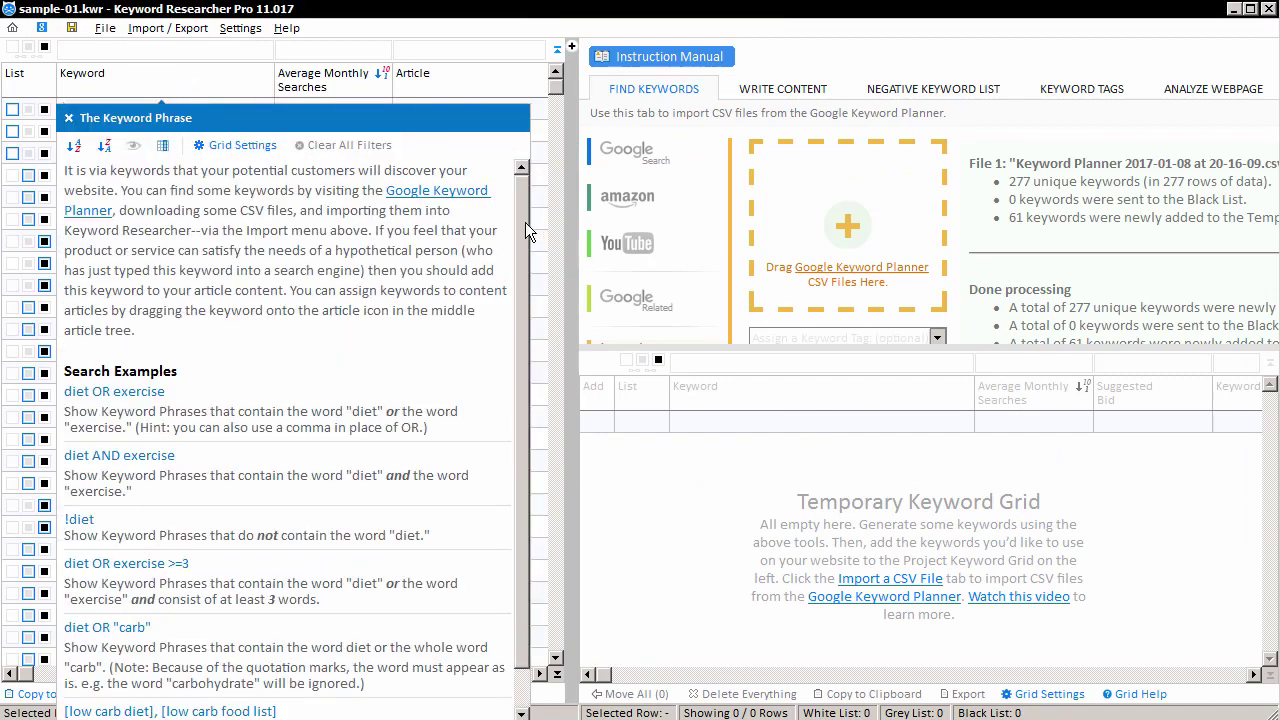
scroll(522, 318, "down", 1)
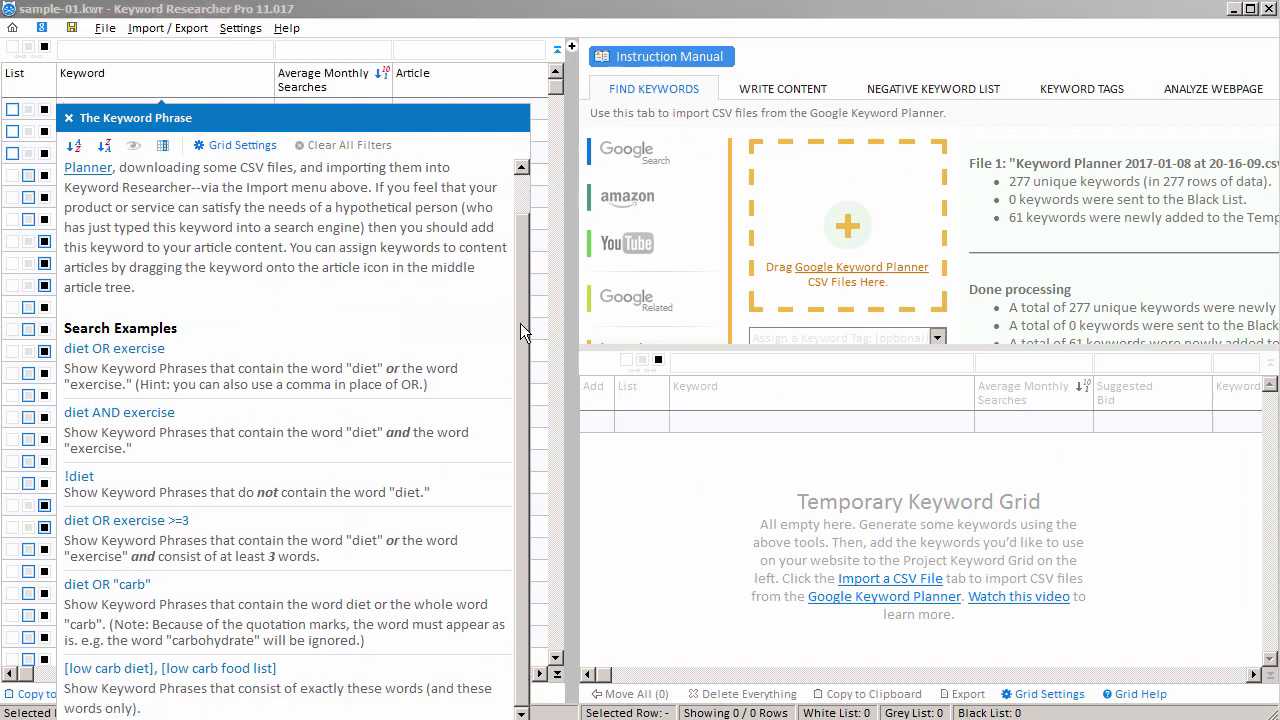
left_click(90, 350)
left_click(98, 414)
left_click(98, 350)
left_click(132, 351)
type("camera AND computer")
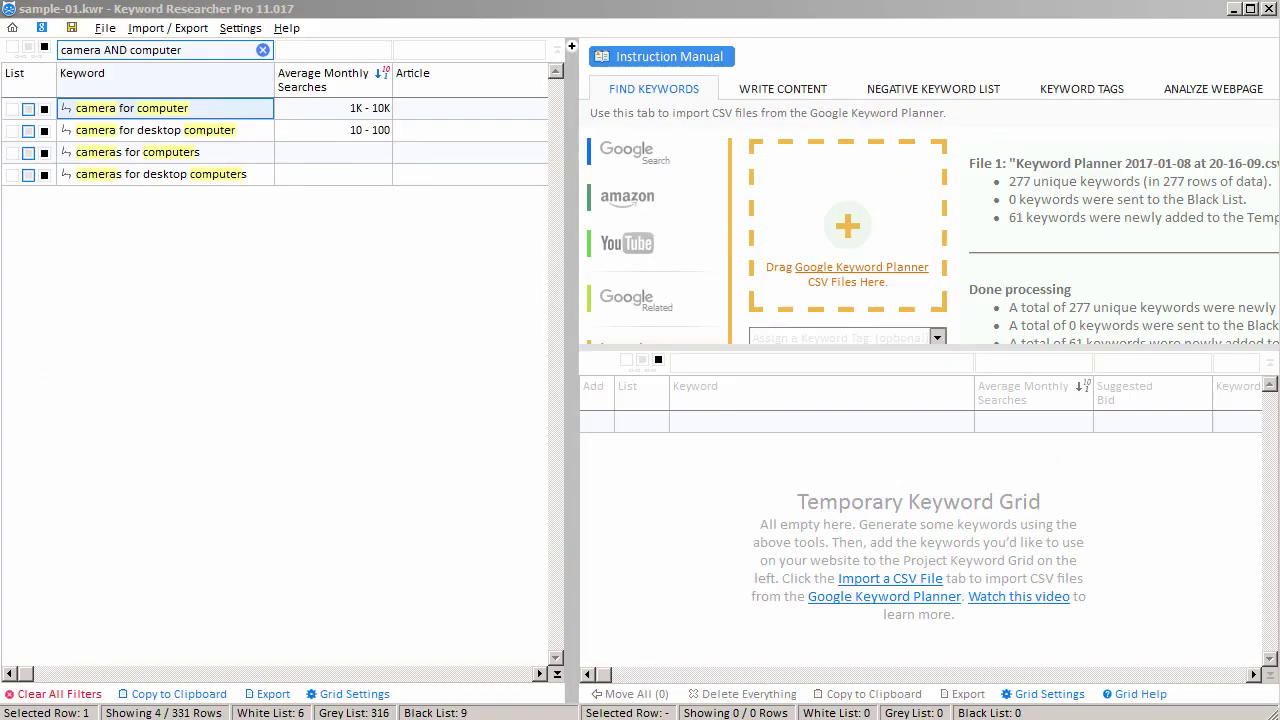
- Show the article tree and rename Category 1 to 'Computer Cameras'
left_click(571, 46)
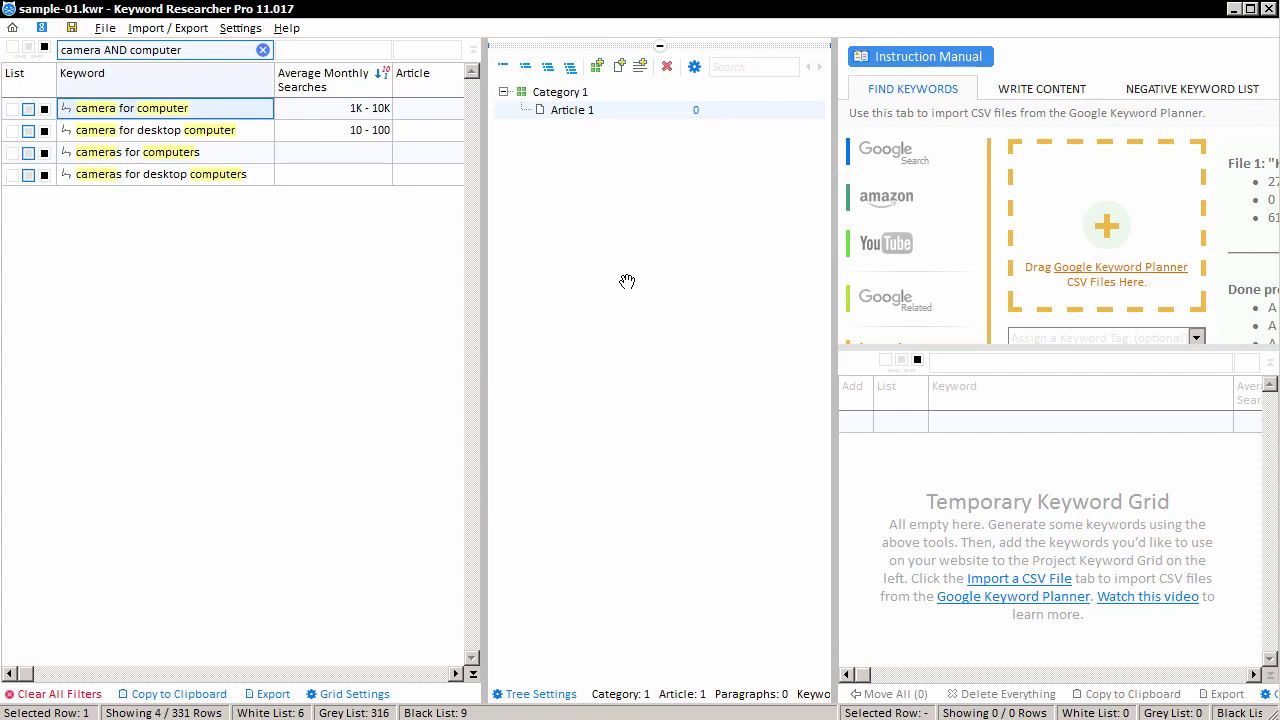
left_click(578, 93)
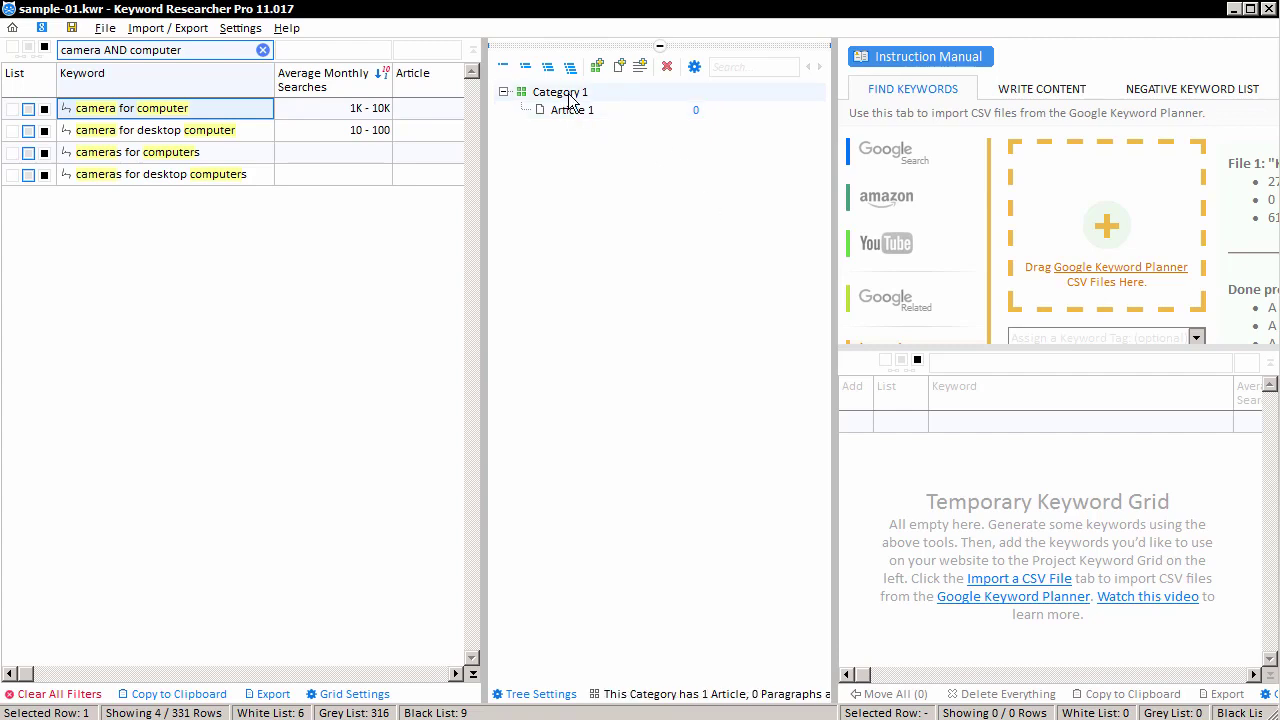
key("F2")
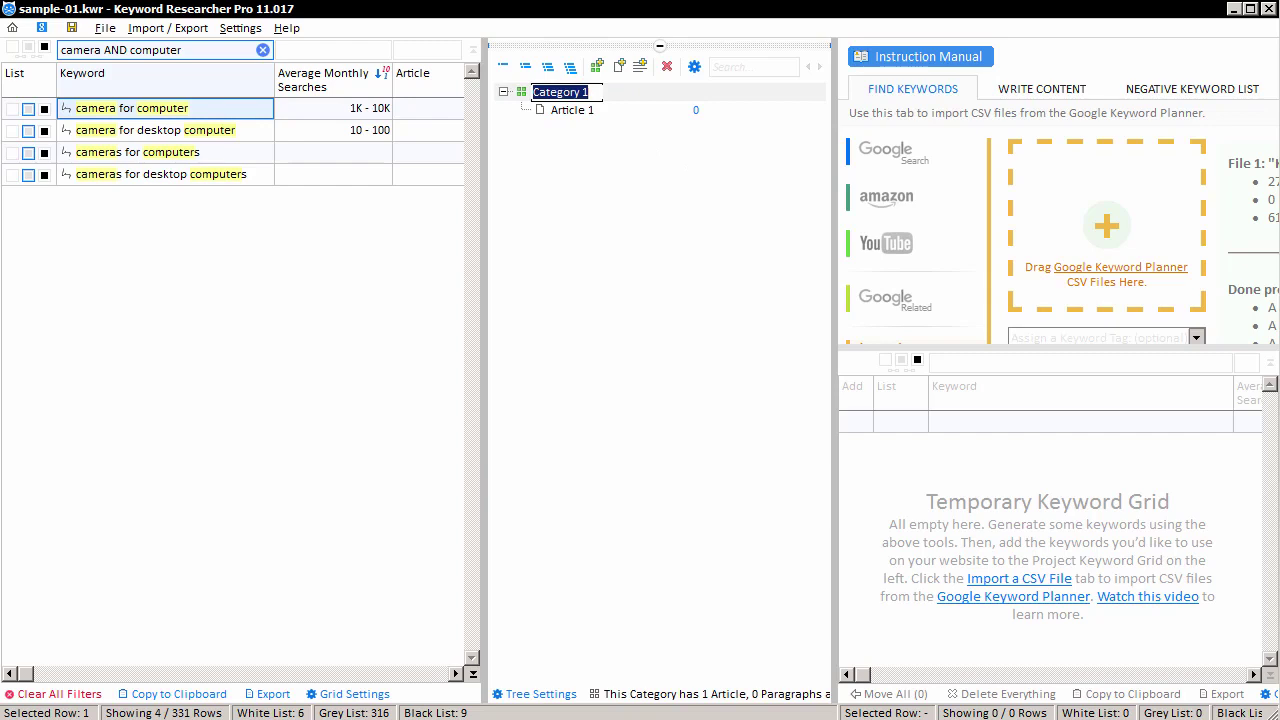
type("Computer Cameras")
- Rename Article 1 to 'PC Cameras for your Desktop Applications'
left_click(570, 111)
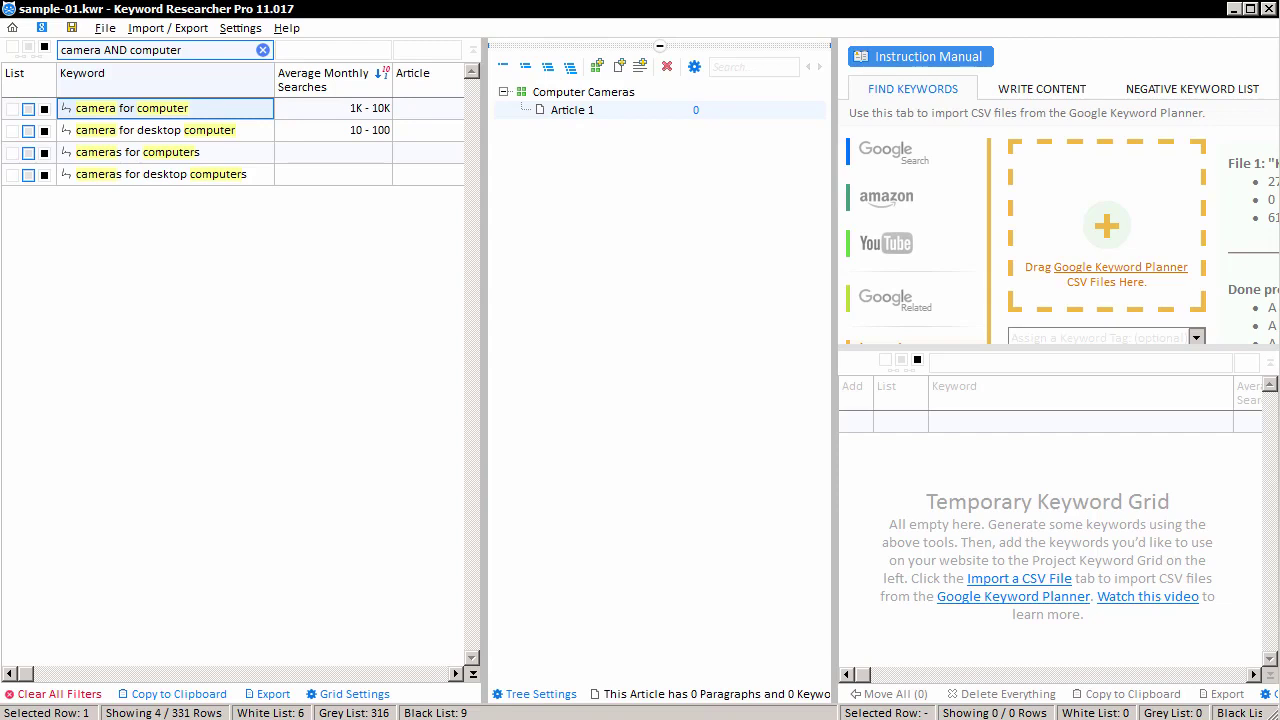
key("F2")
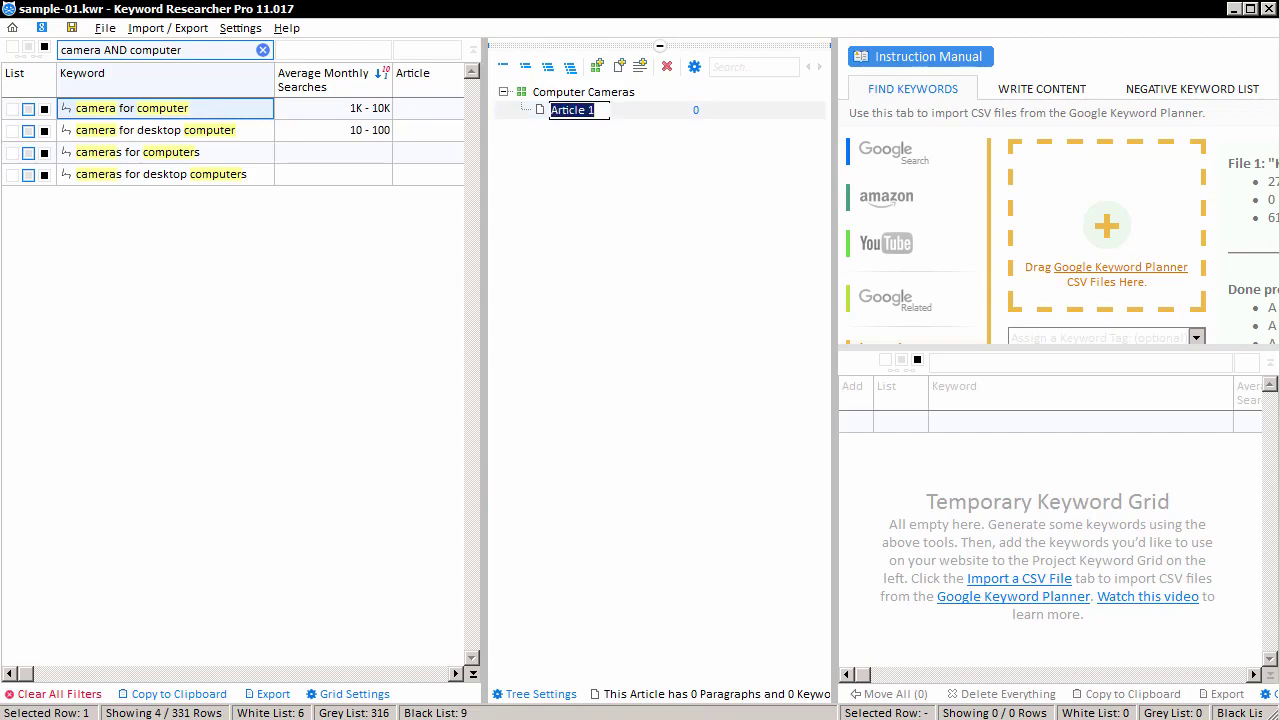
type("PC Cameras for your Desktop Applications")
key("Return")
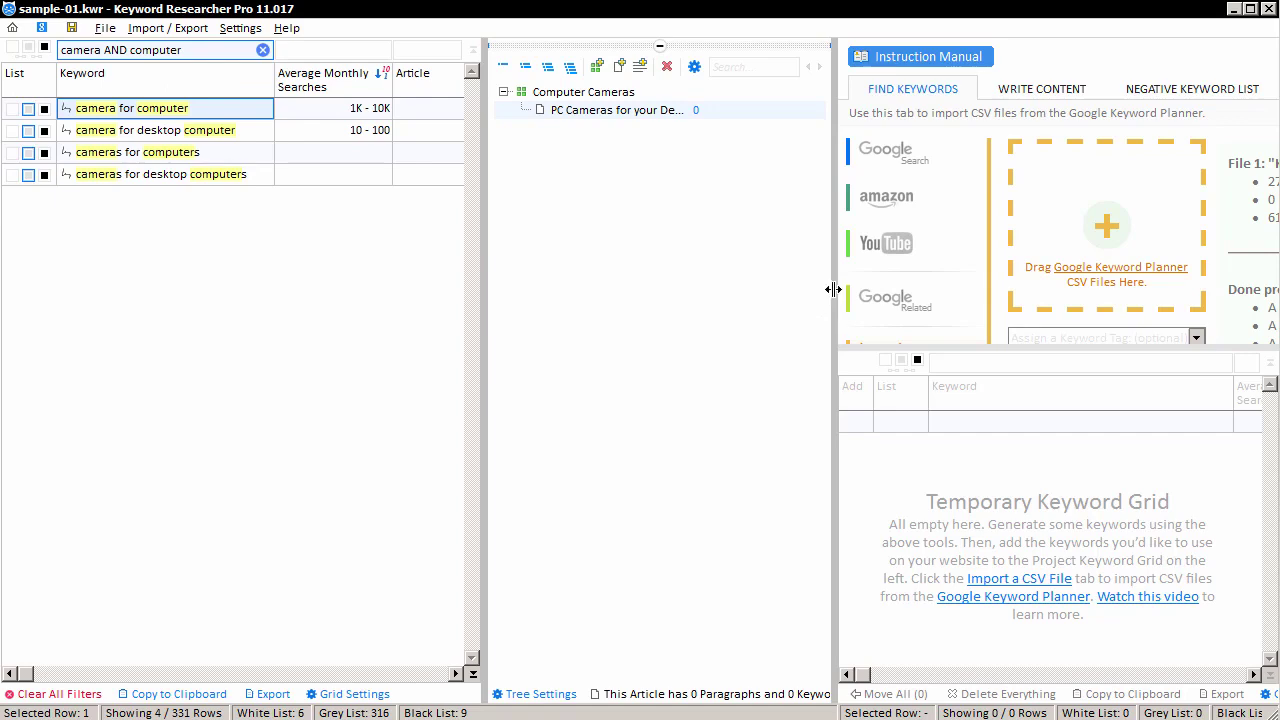
- Drag cameras for computers and cameras for desktop computers onto the article, widening panes and the Article column
left_click_drag(834, 288, 945, 288)
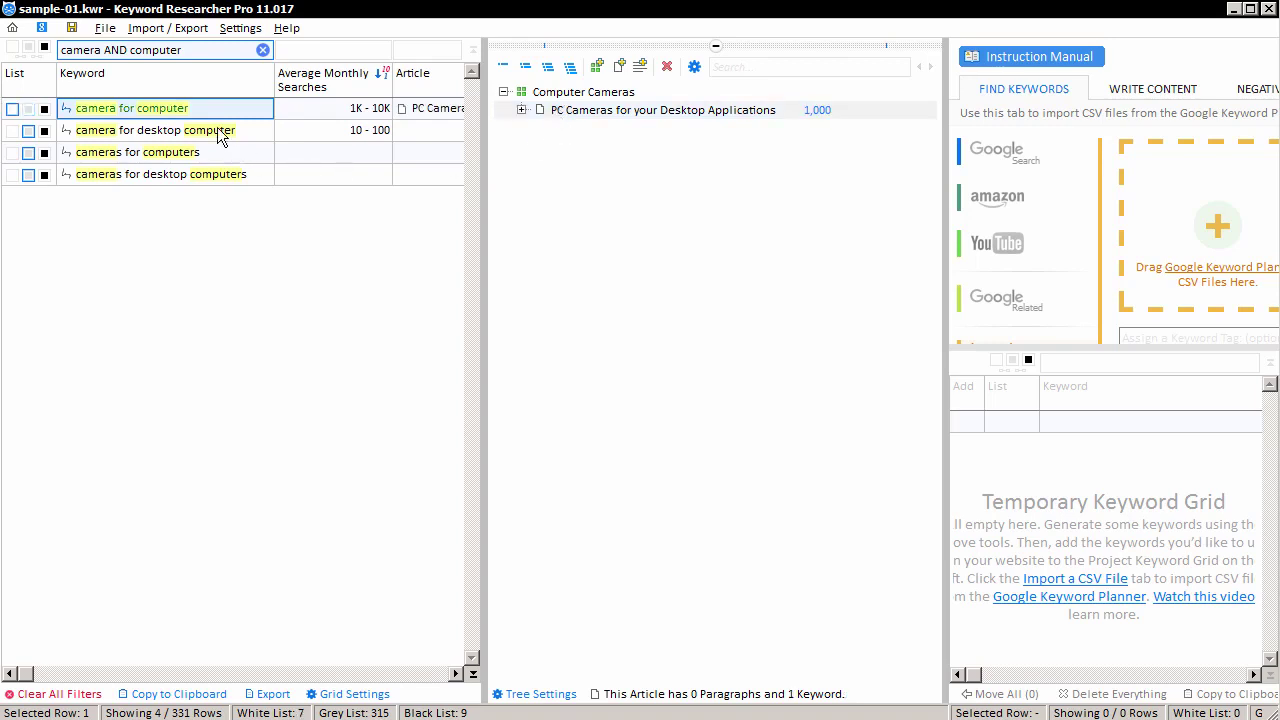
left_click(522, 112)
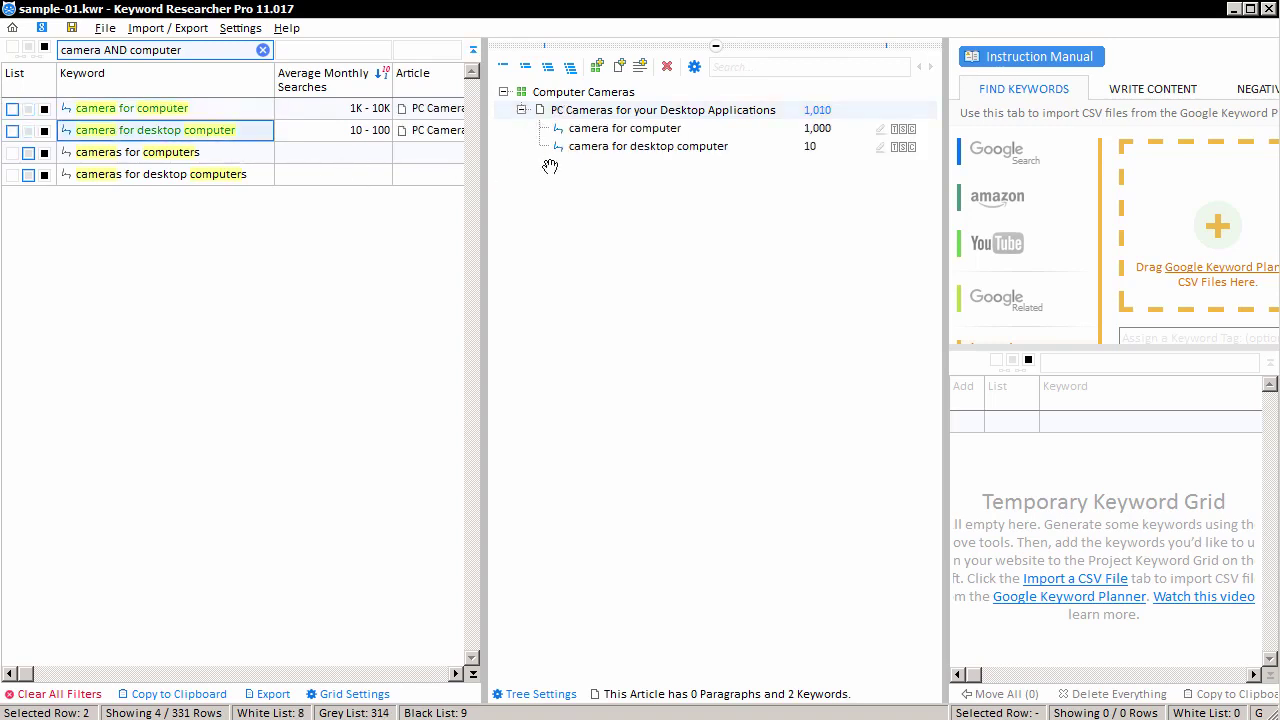
left_click_drag(268, 156, 580, 124)
left_click_drag(221, 176, 606, 138)
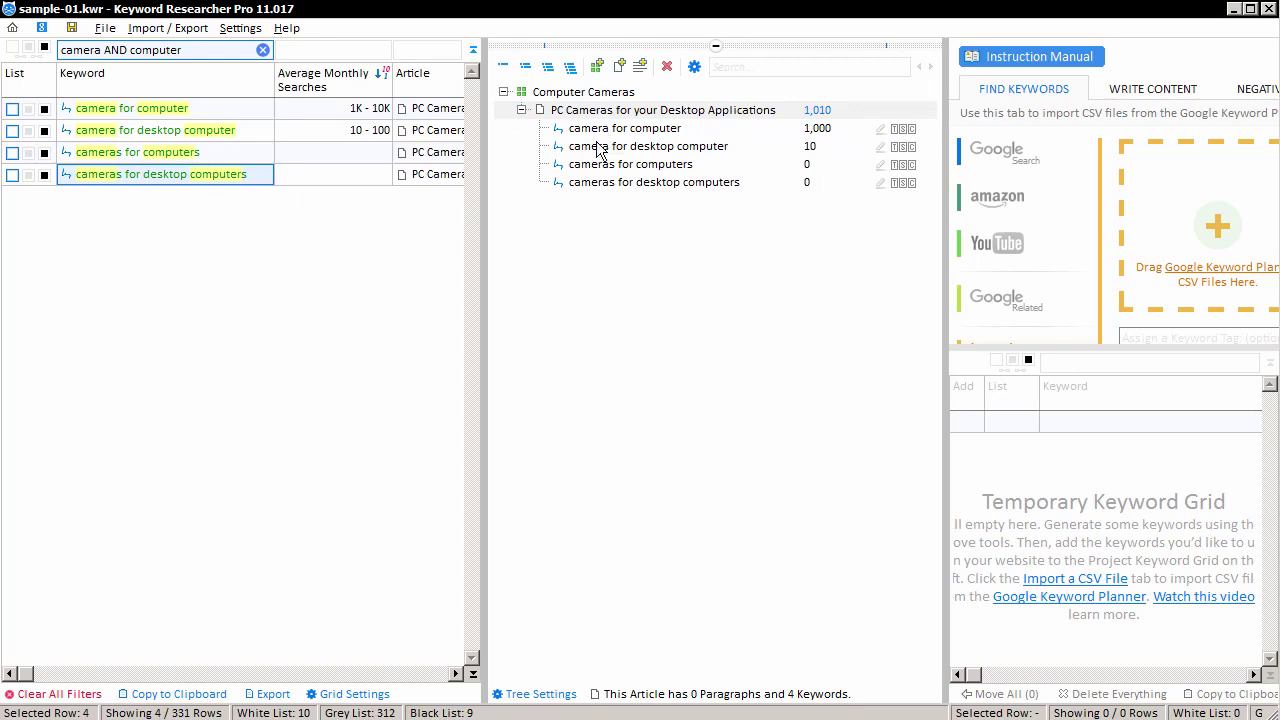
left_click_drag(550, 242, 776, 274)
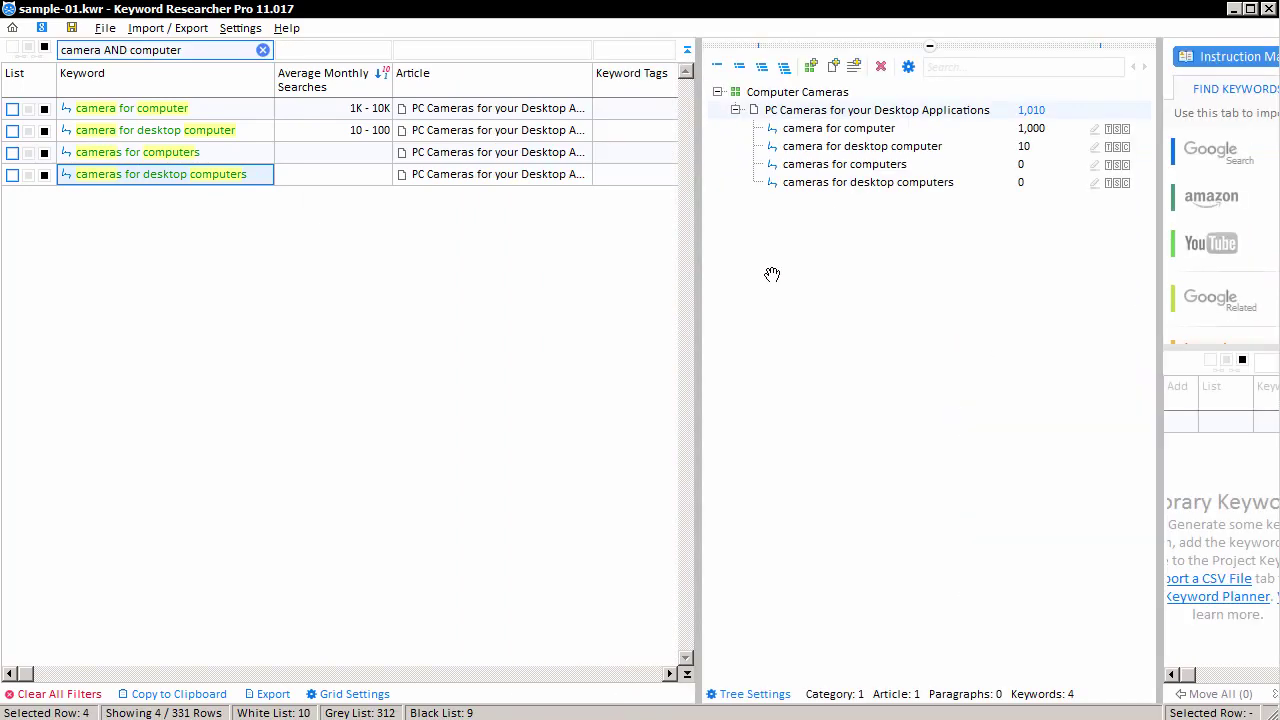
left_click_drag(594, 88, 657, 88)
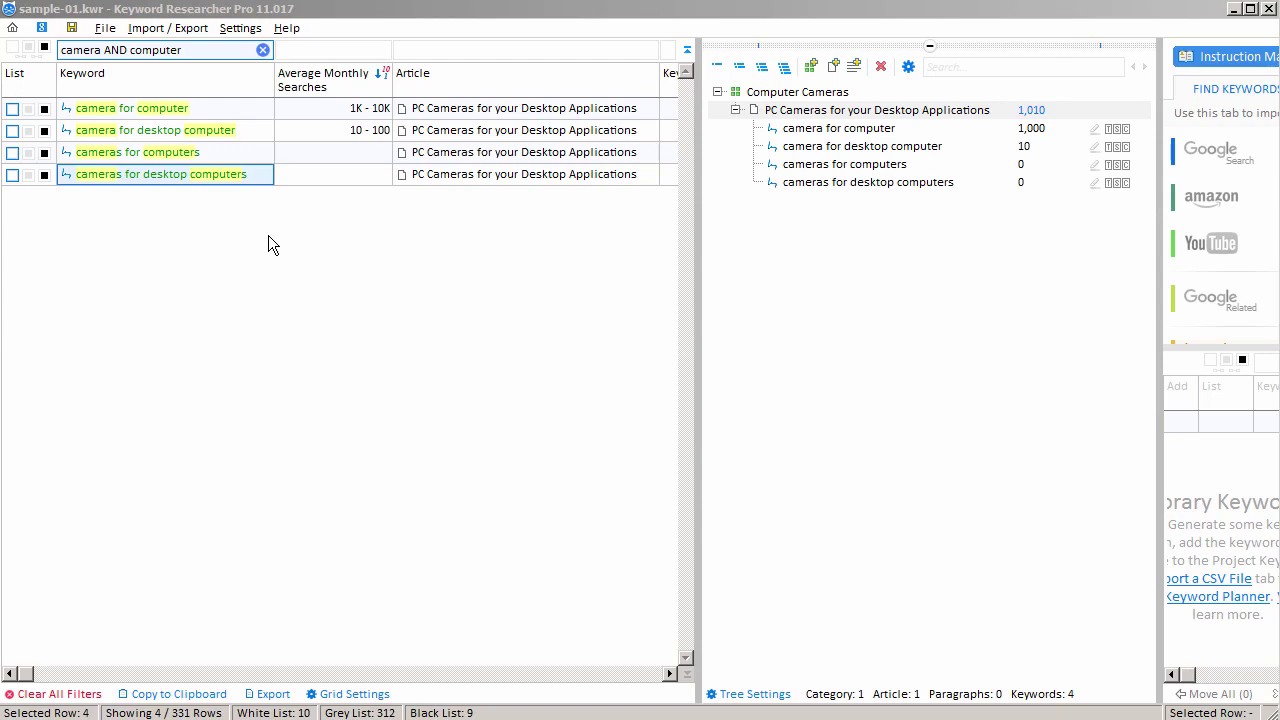
- Close the camera project without saving and load the sample diet project from the start page
left_click(14, 38)
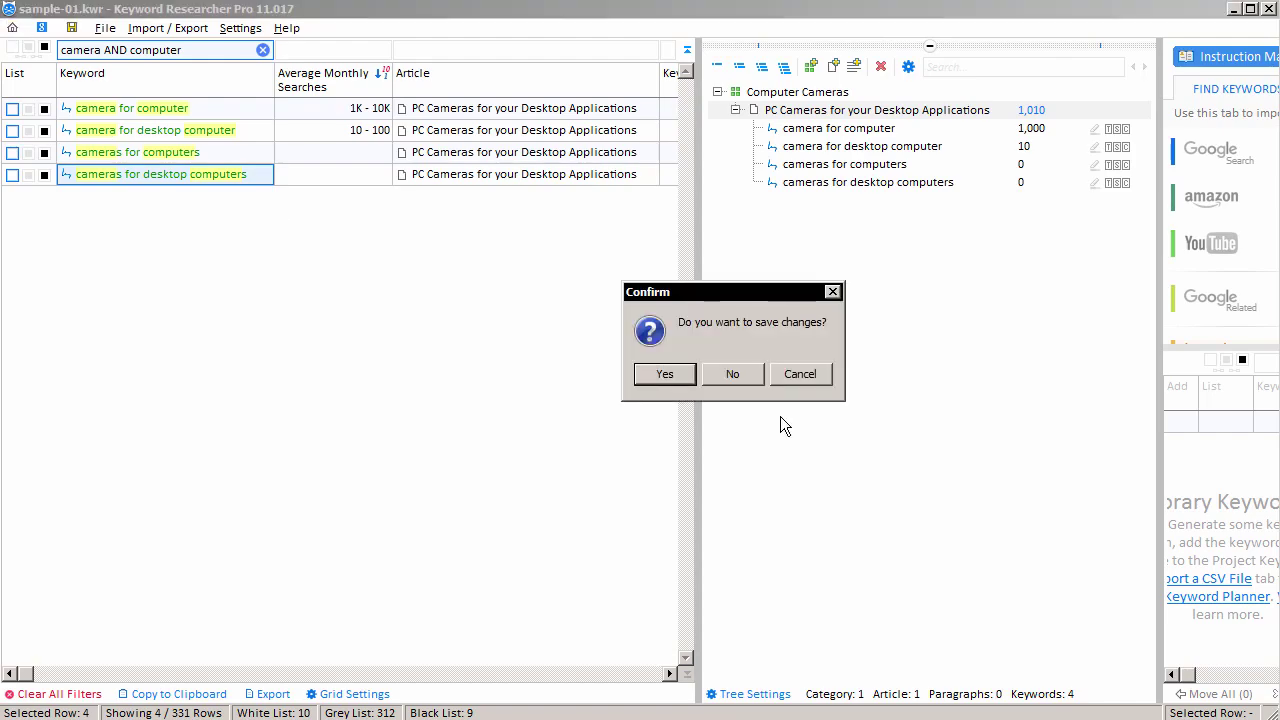
left_click(727, 371)
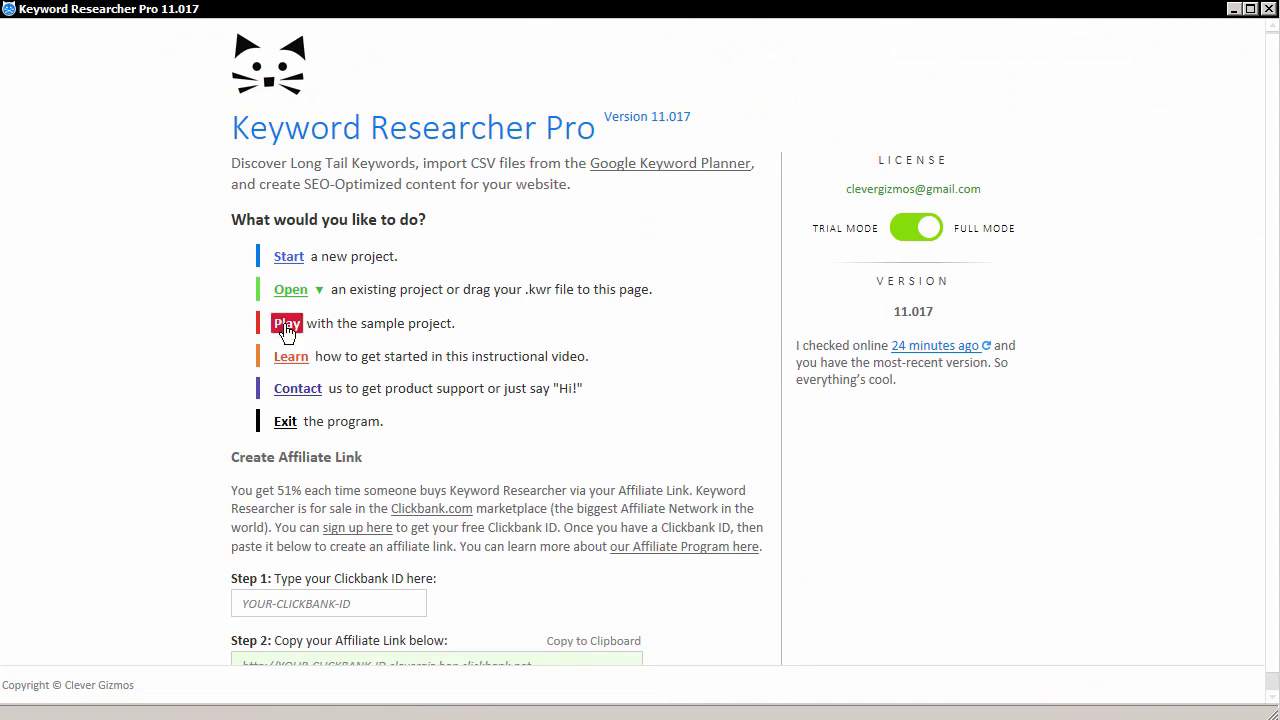
left_click(287, 325)
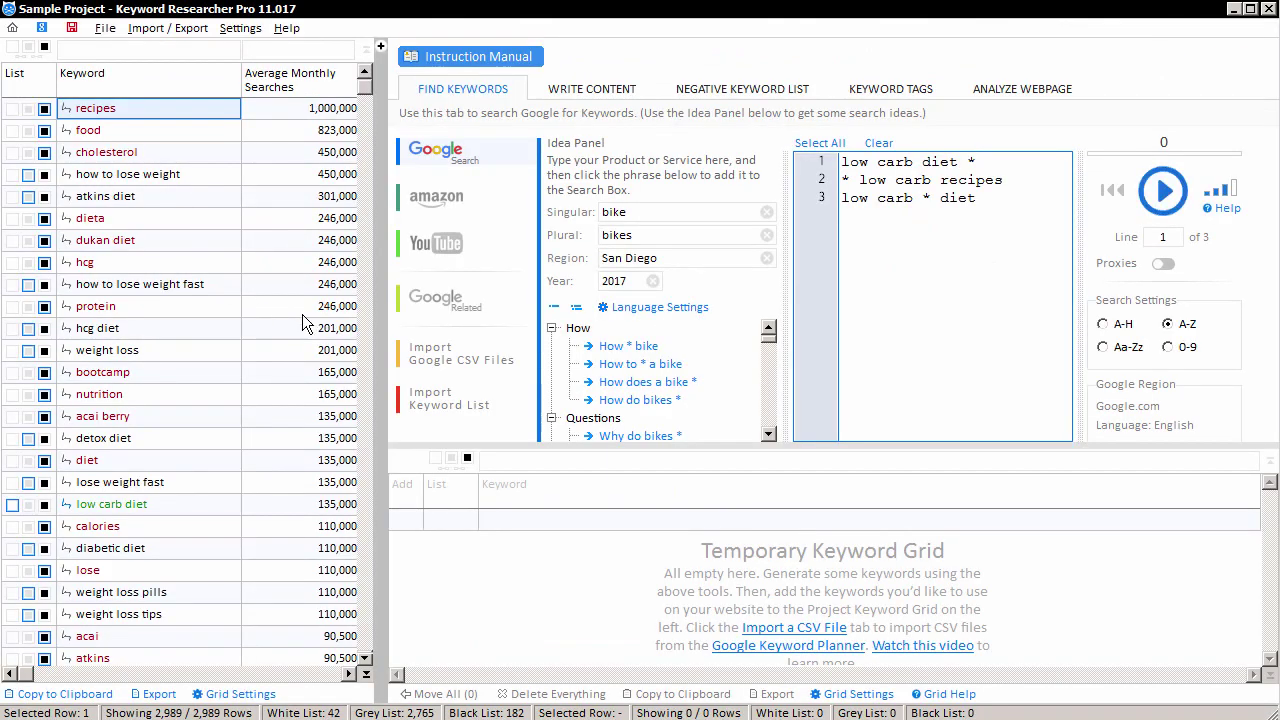
- Open the sample Article Tree, collapse Veggies and low carb snacks, and expand Introducing Our Low Carb Diet
left_click_drag(378, 220, 450, 210)
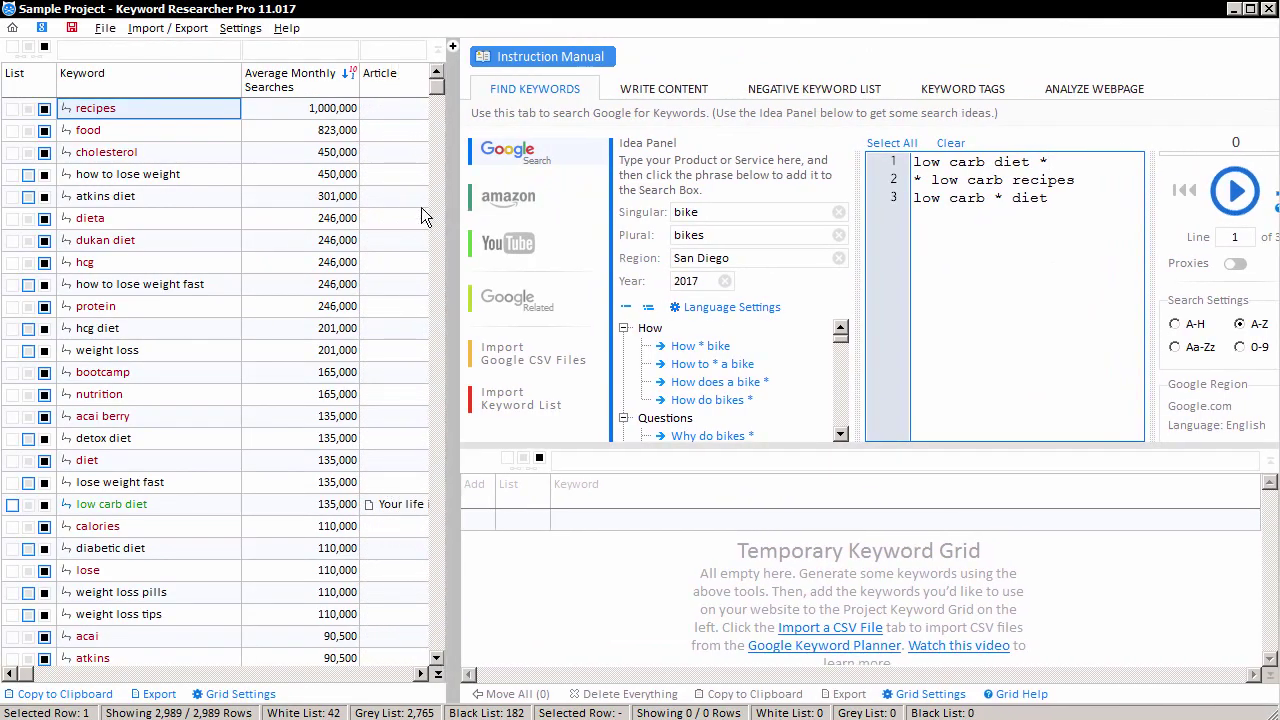
left_click(452, 48)
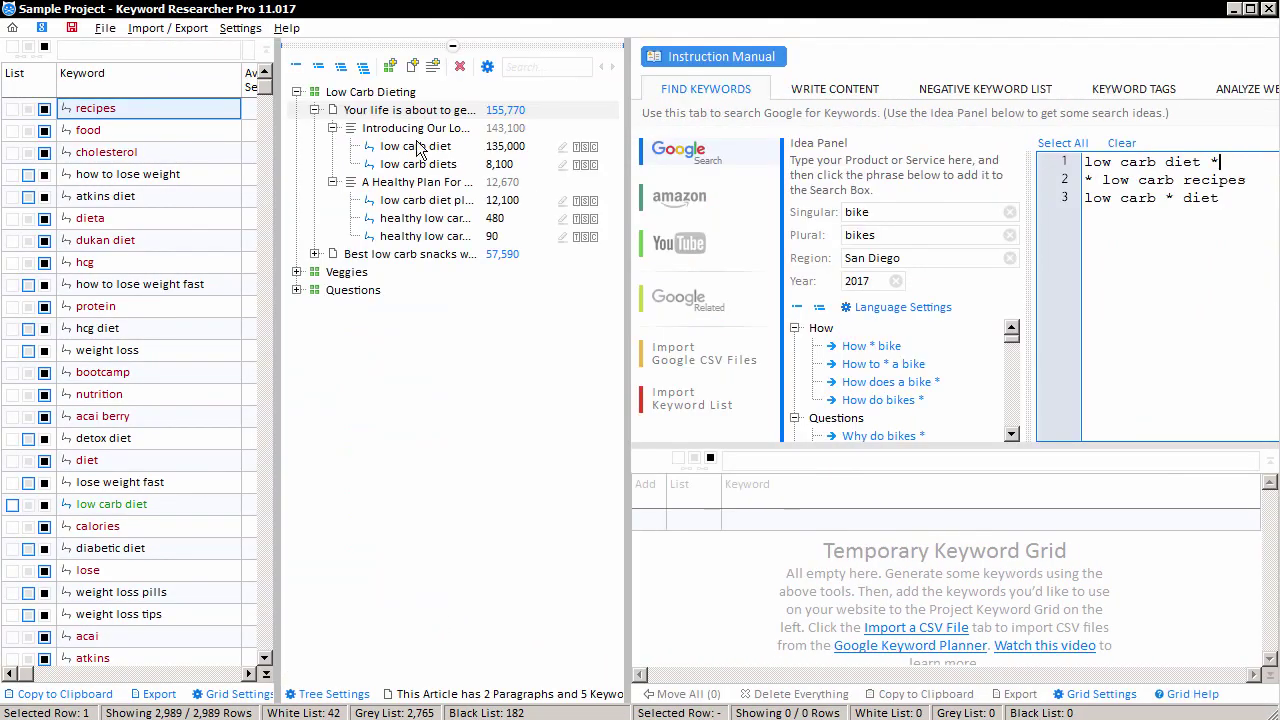
left_click(362, 68)
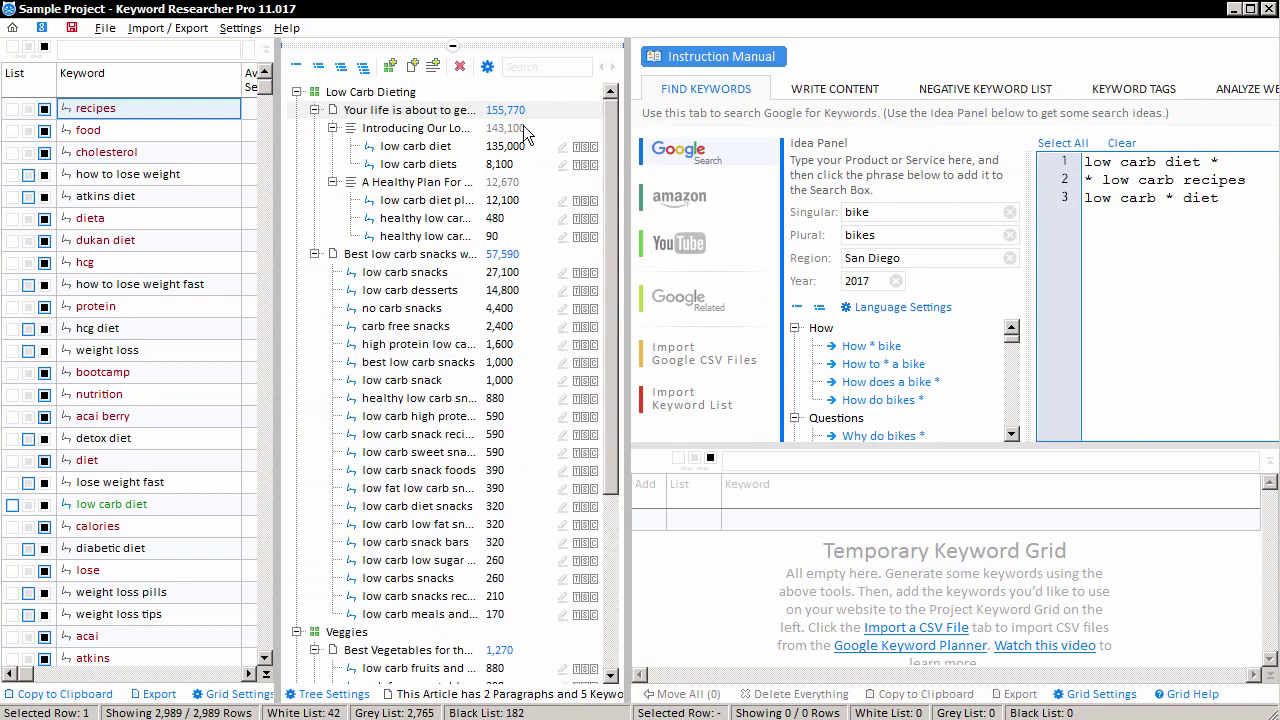
left_click_drag(607, 135, 608, 260)
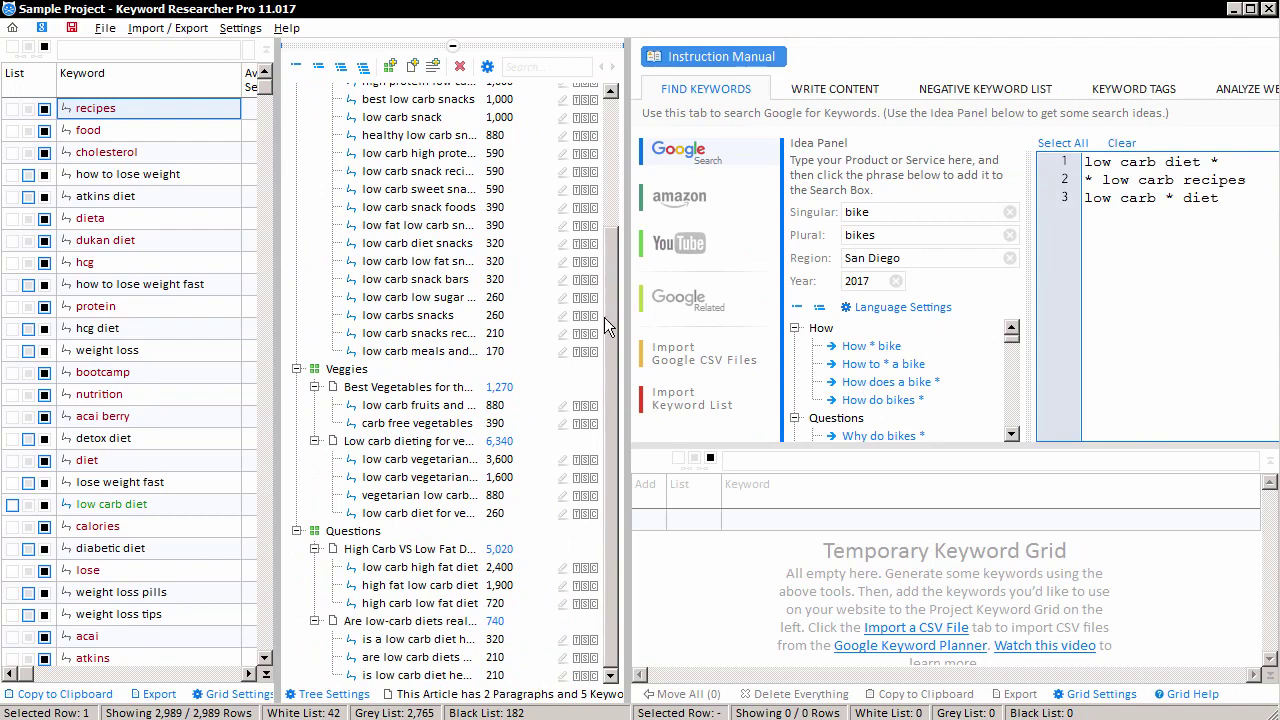
left_click(315, 387)
left_click(315, 441)
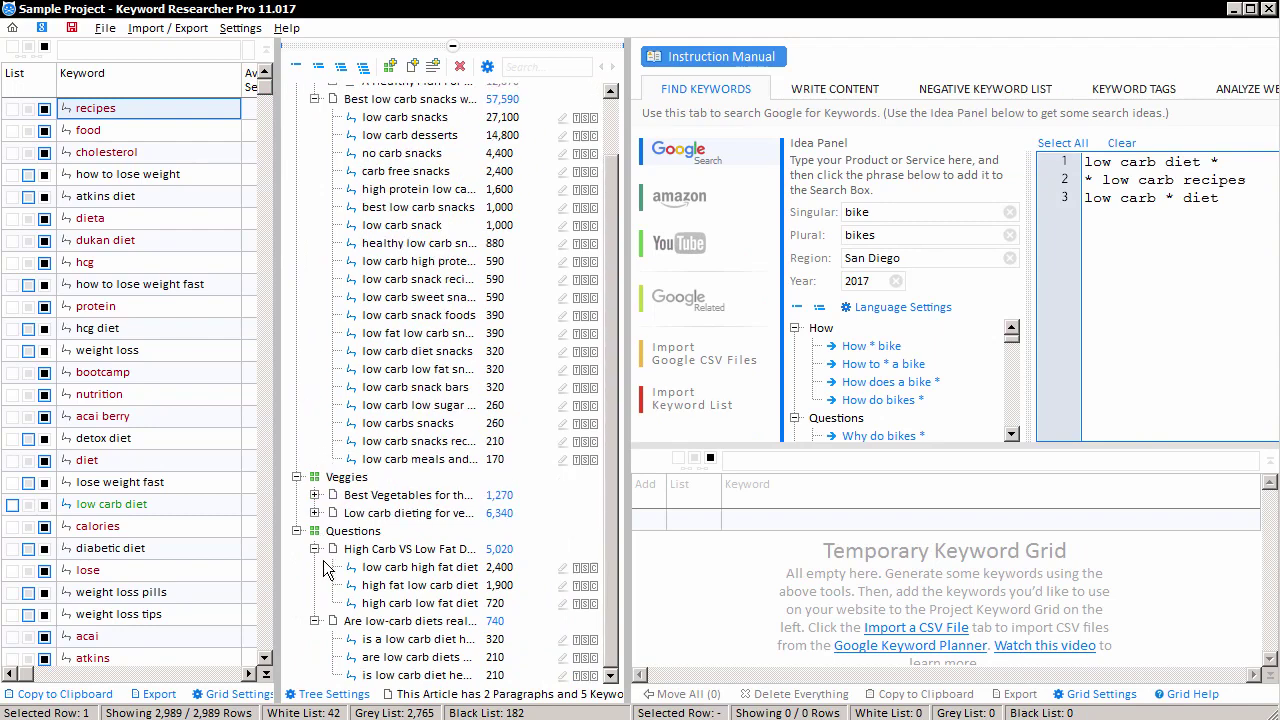
left_click(316, 153)
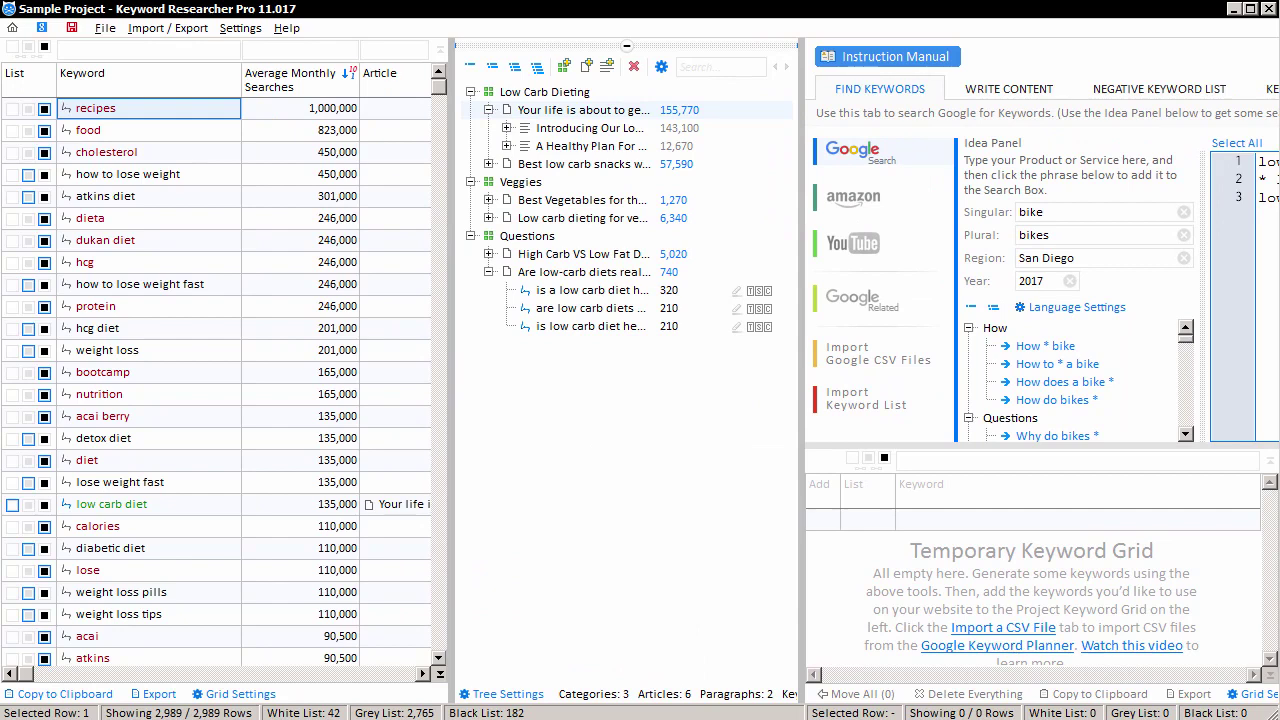
left_click(506, 128)
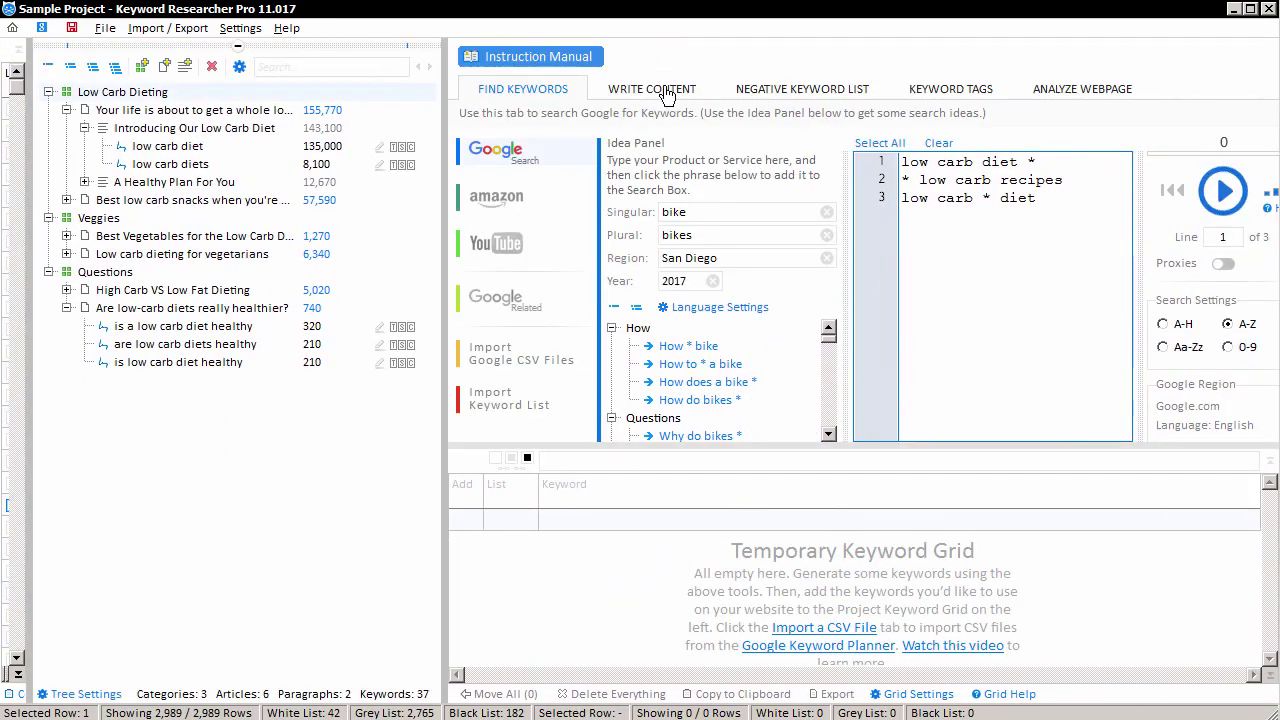
- Load the healthy low carb diet plan article in the content writer and select its post title
left_click(667, 92)
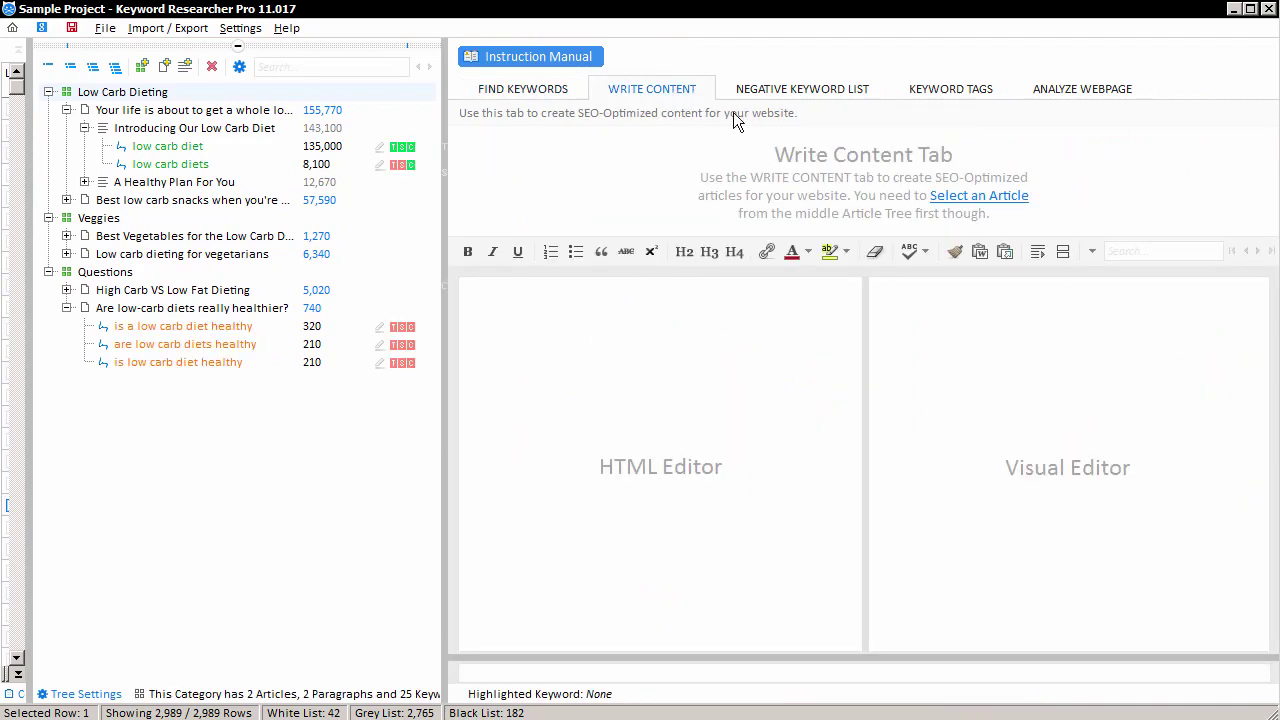
left_click(193, 112)
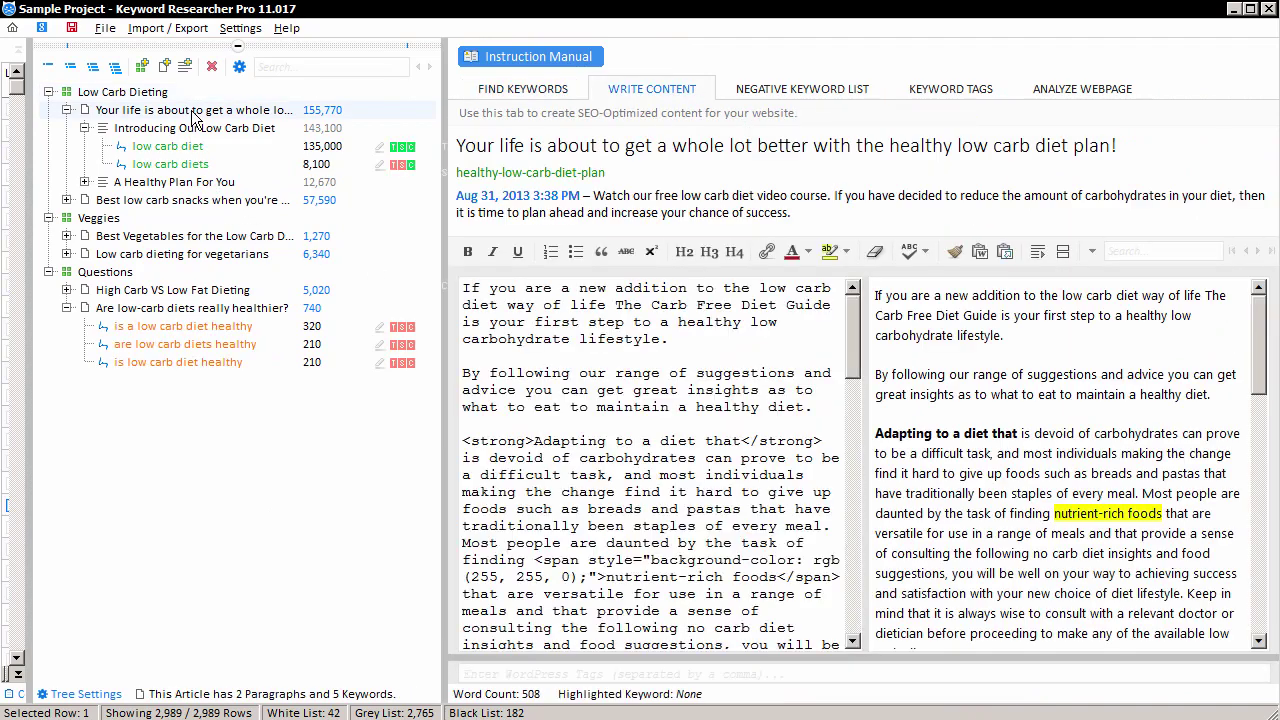
mouse_move(863, 372)
left_mouse_down()
mouse_move(876, 372)
mouse_move(886, 585)
mouse_move(1237, 398)
left_mouse_up()
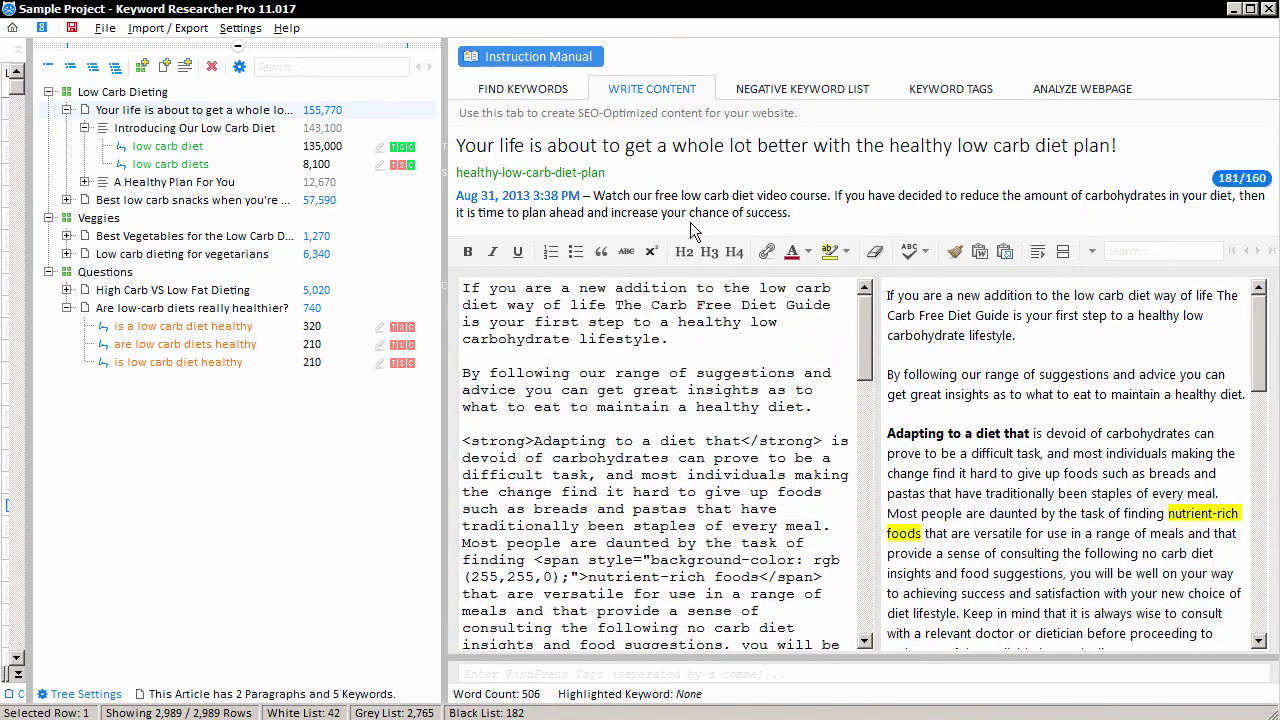
left_click(526, 152)
key("ctrl+a")
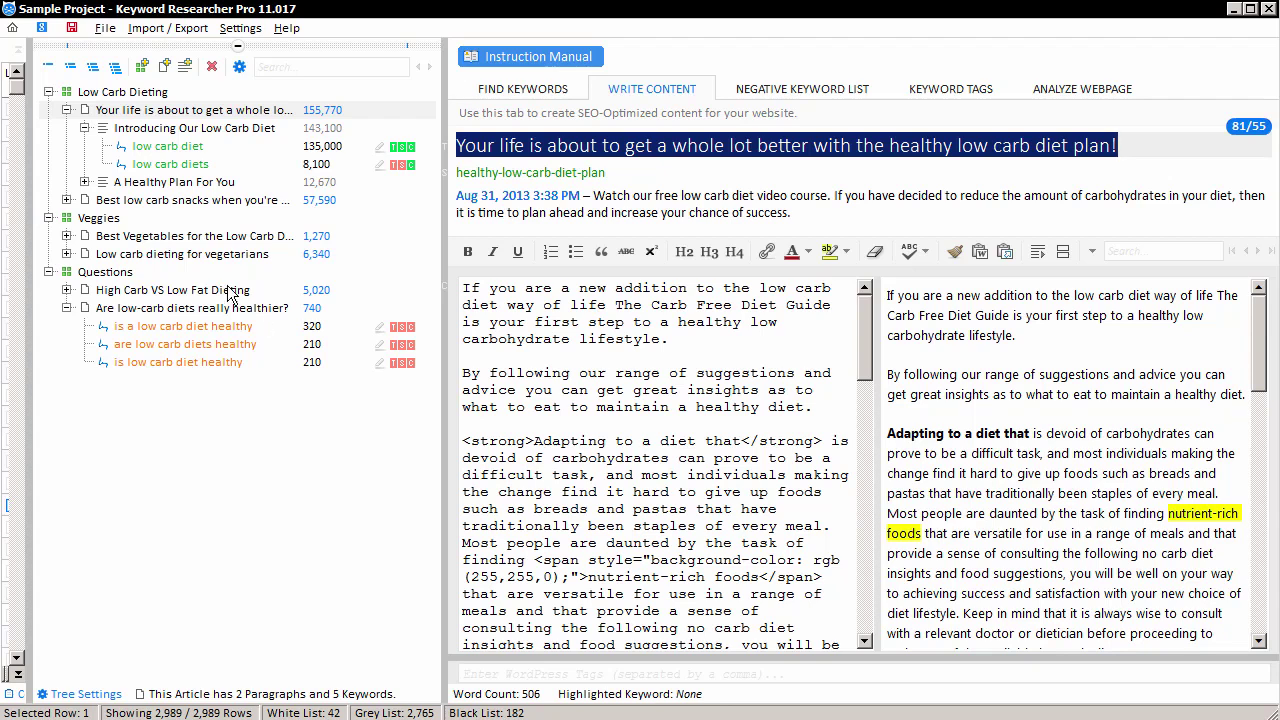
- Highlight every low carb diet occurrence, check the slug, and expand the low carb snacks keywords
left_click(85, 183)
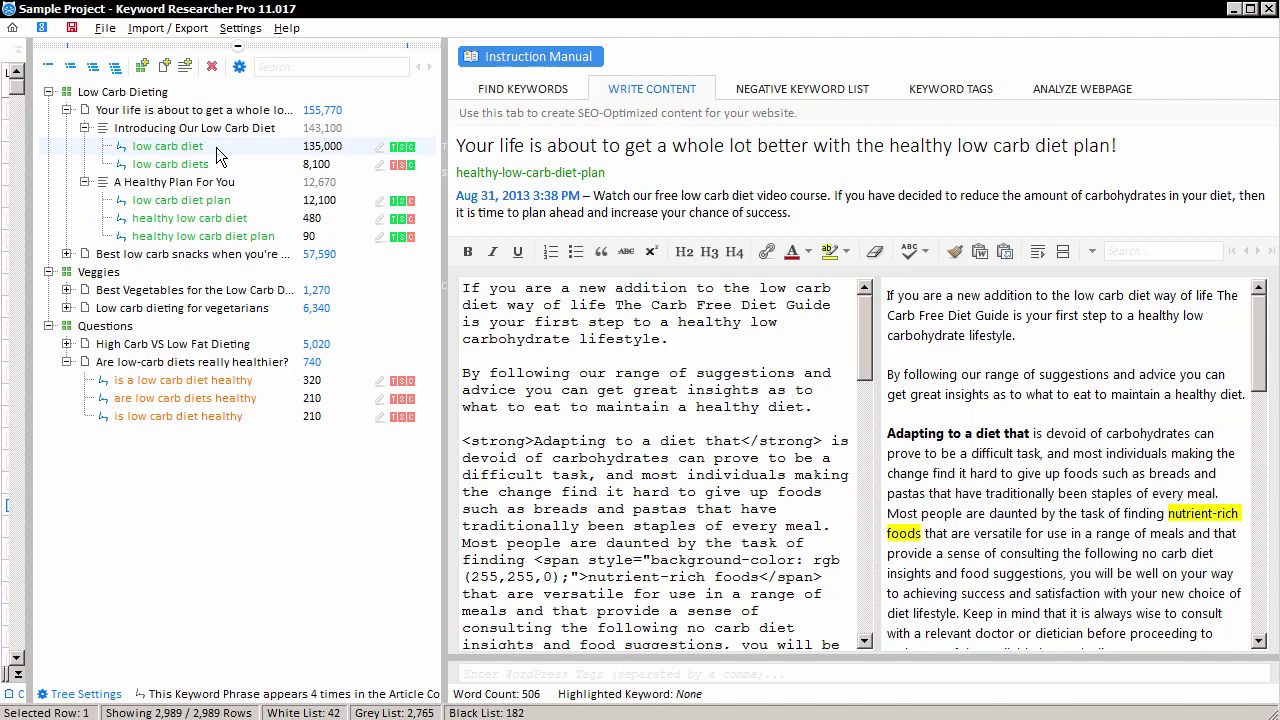
left_click(381, 149)
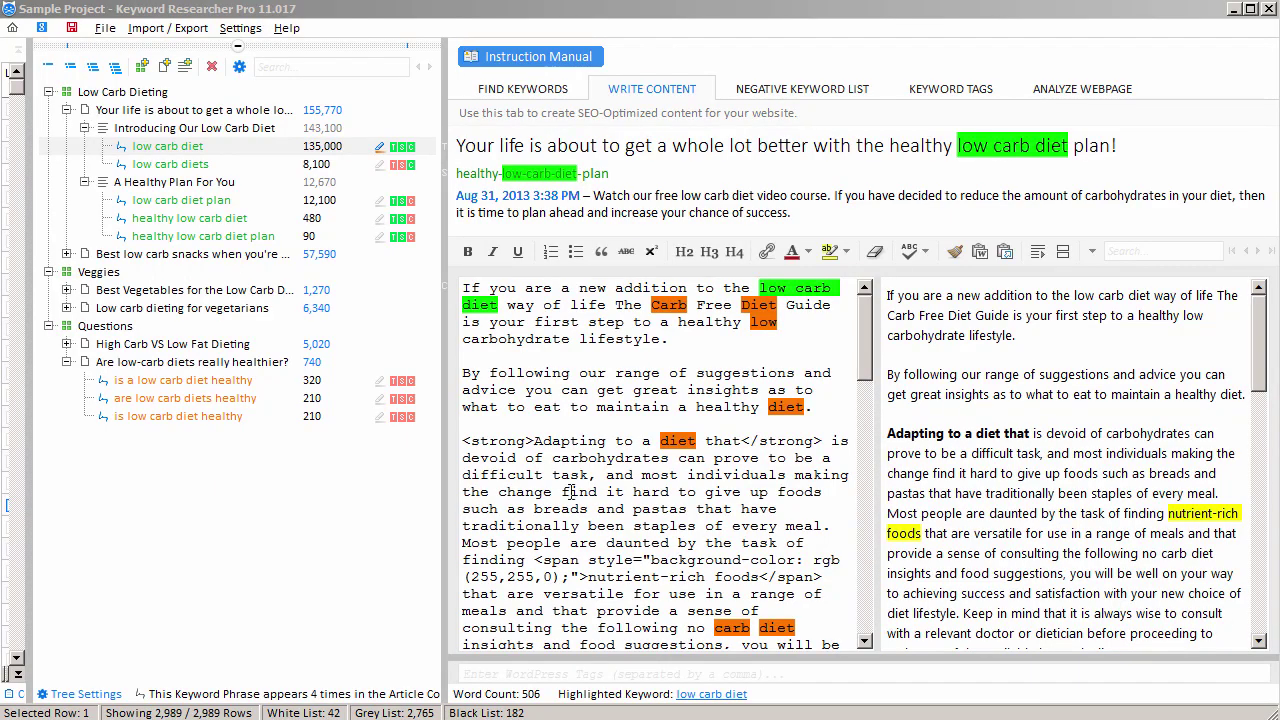
left_click(406, 167)
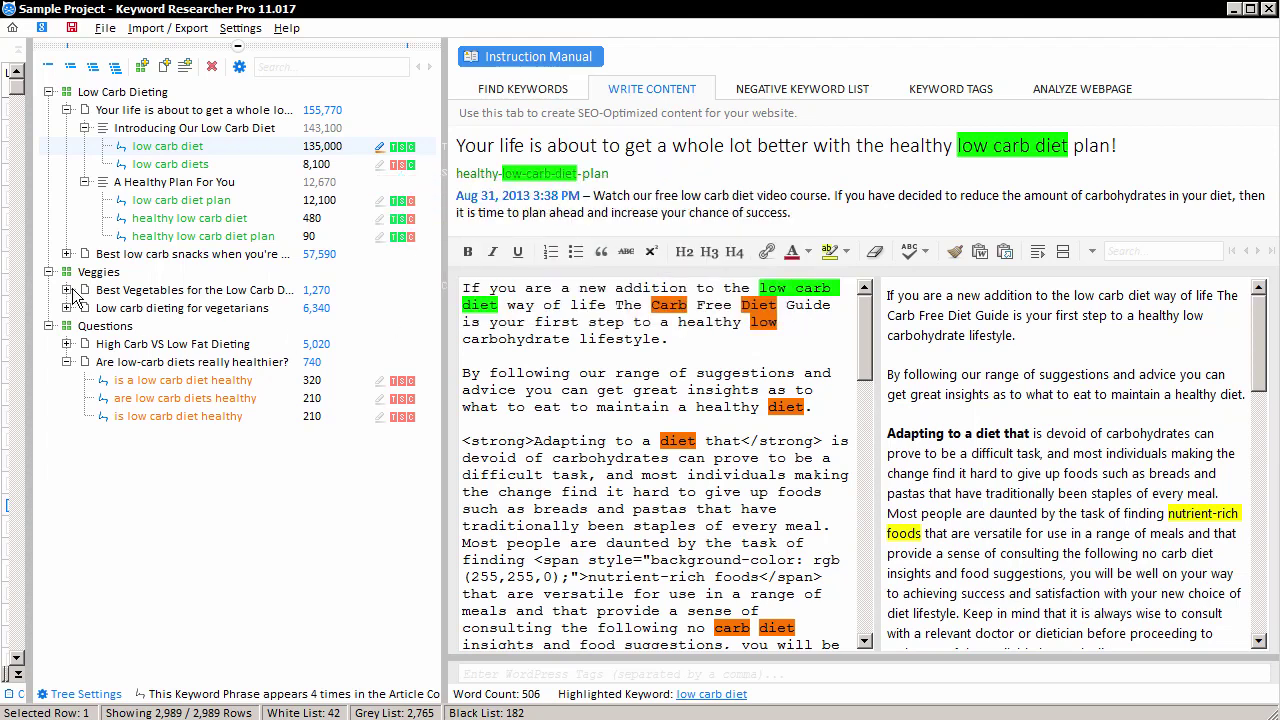
left_click(66, 254)
left_click_drag(429, 190, 429, 275)
- Step through the snacks and vegetarian articles to load 'Best Vegetables for the Low Carb Diet', then show Import / Export
left_click(150, 153)
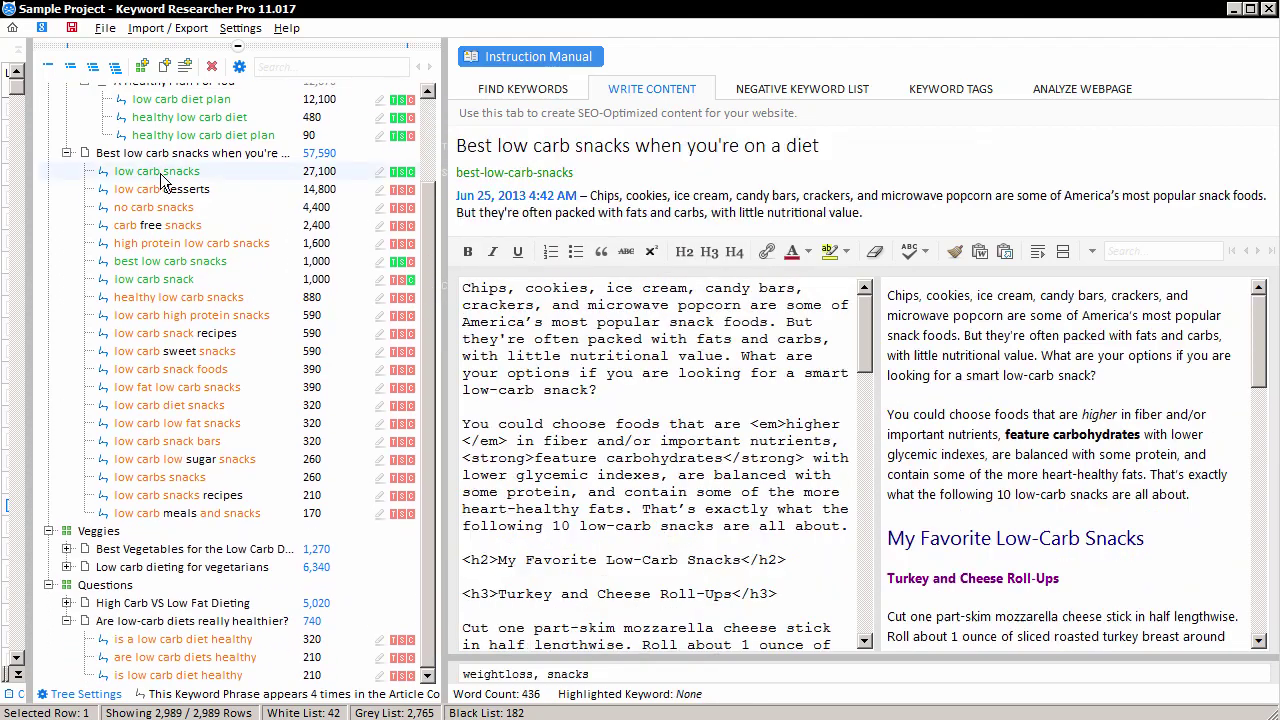
left_click(67, 153)
left_click(66, 308)
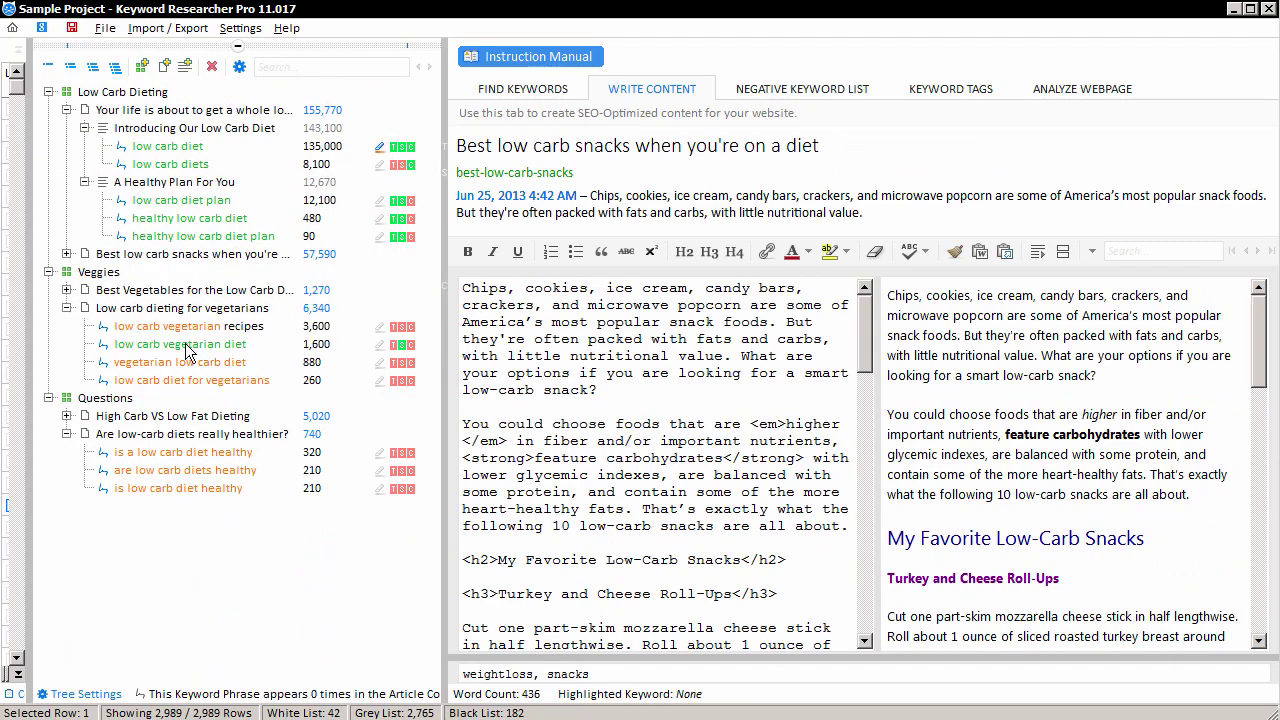
left_click(186, 344)
left_click(66, 290)
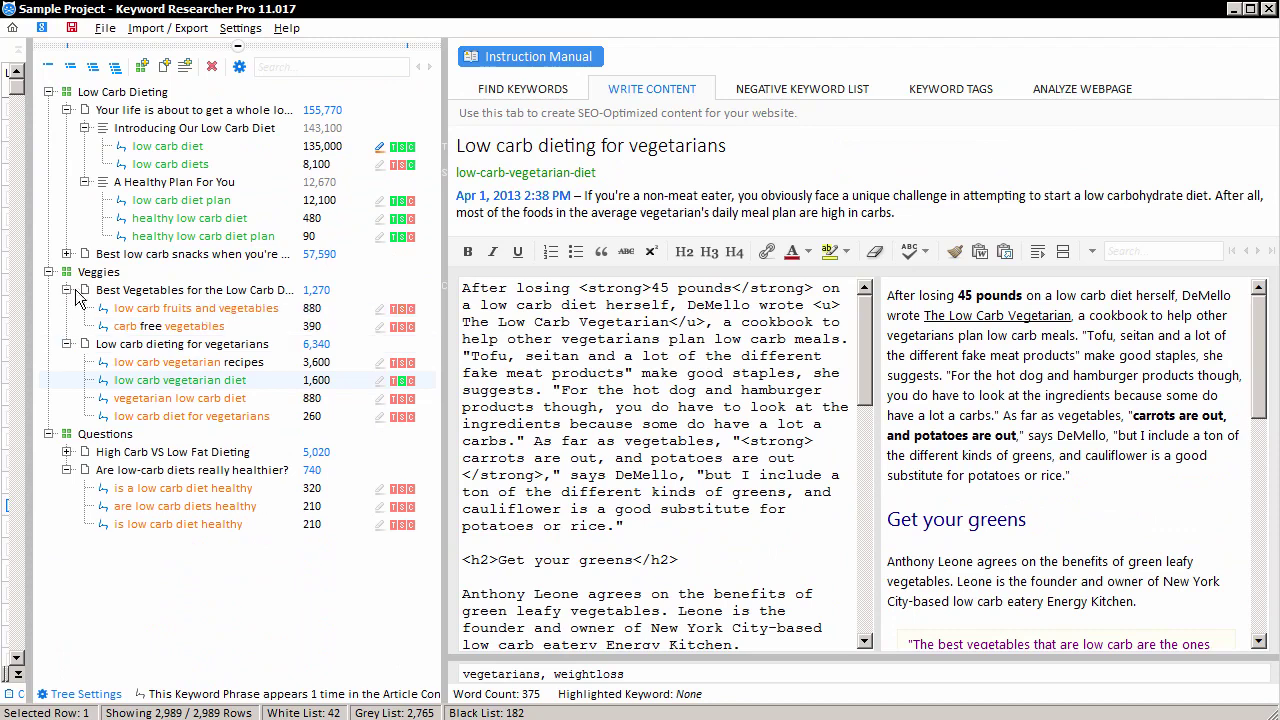
left_click(105, 292)
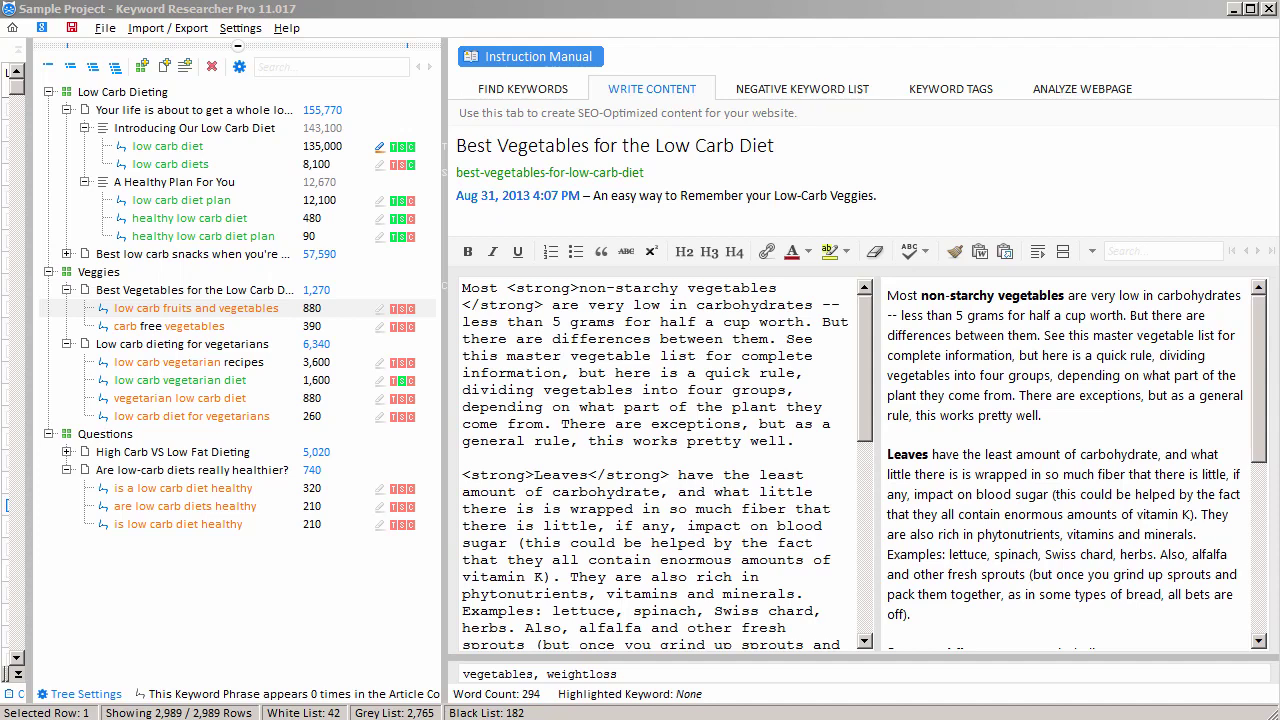
left_click(188, 30)
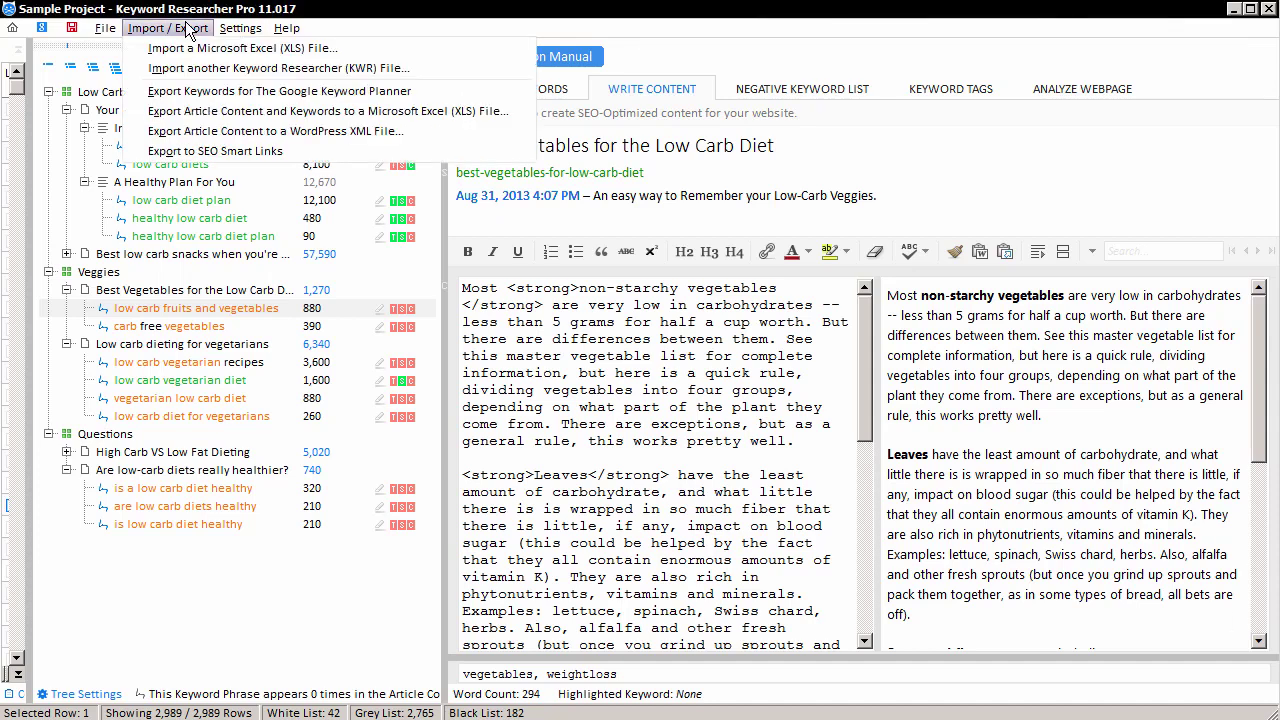
- Open the Export Article Content to WordPress XML File dialog and close it without exporting
left_click(398, 140)
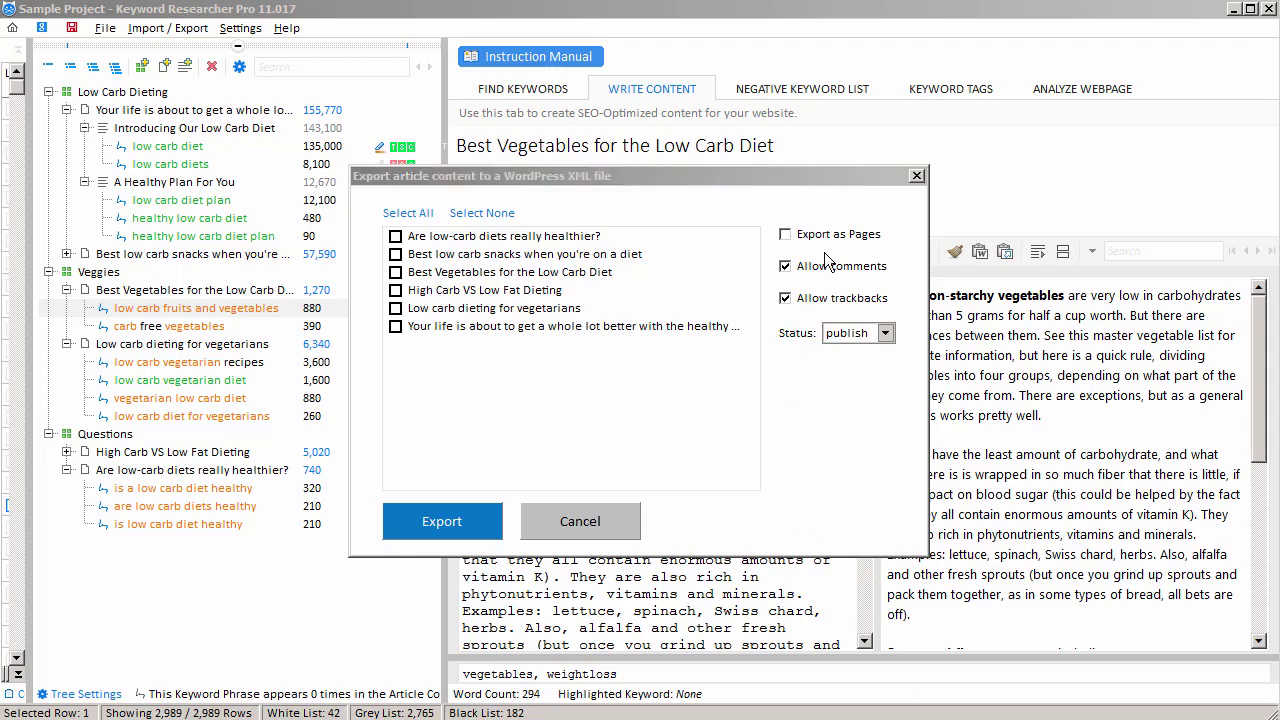
left_click(917, 175)
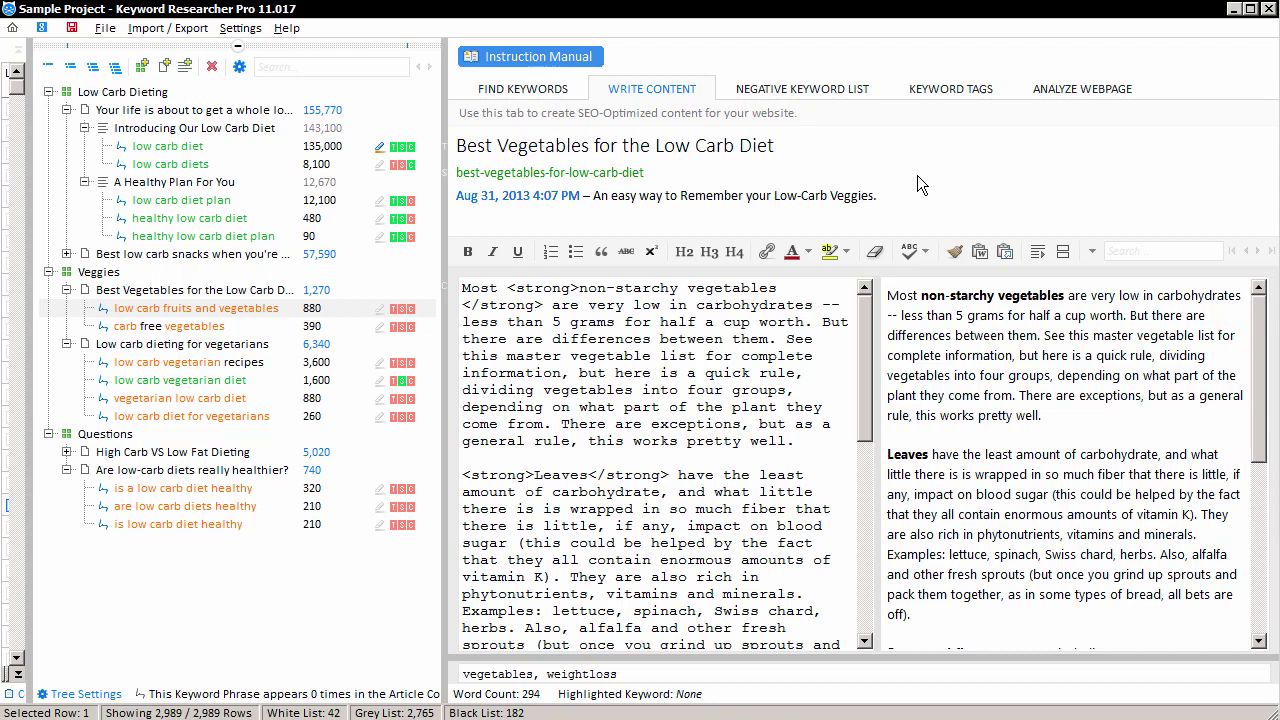
- Open the Instruction Manual help-videos page and scroll through the list of Keyword Researcher videos
left_click(528, 62)
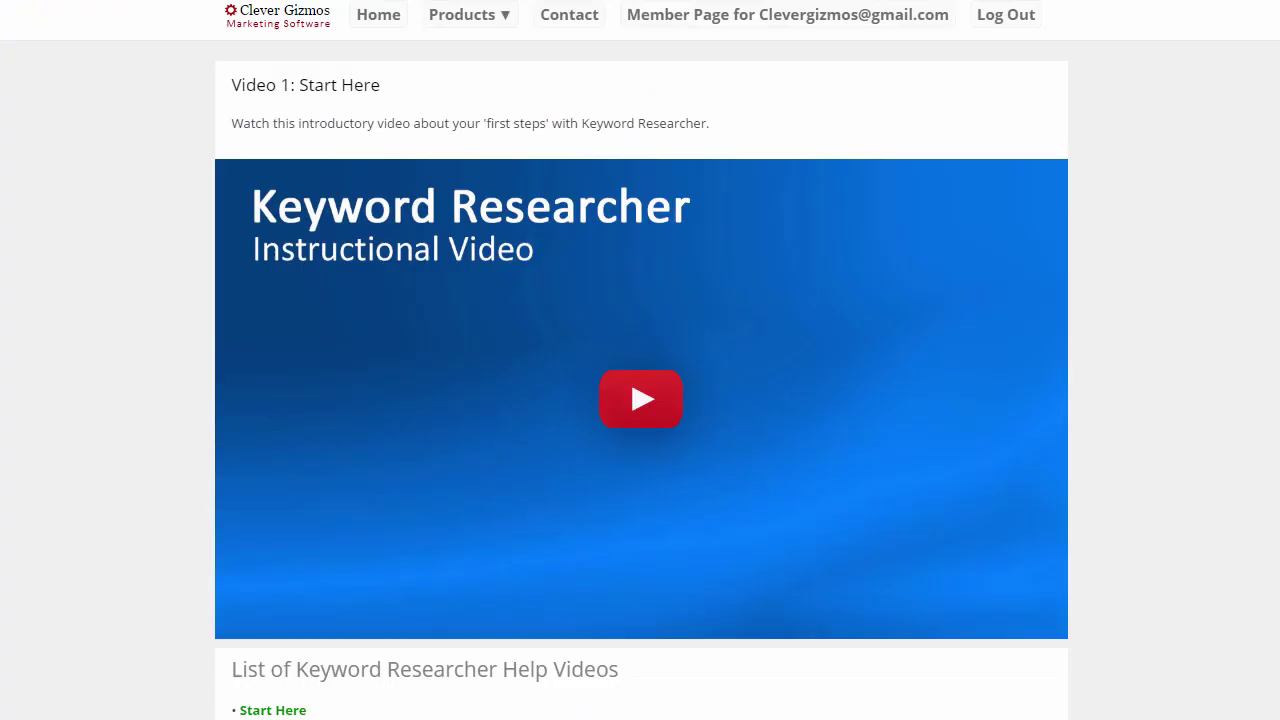
scroll(640, 400, "down", 1)
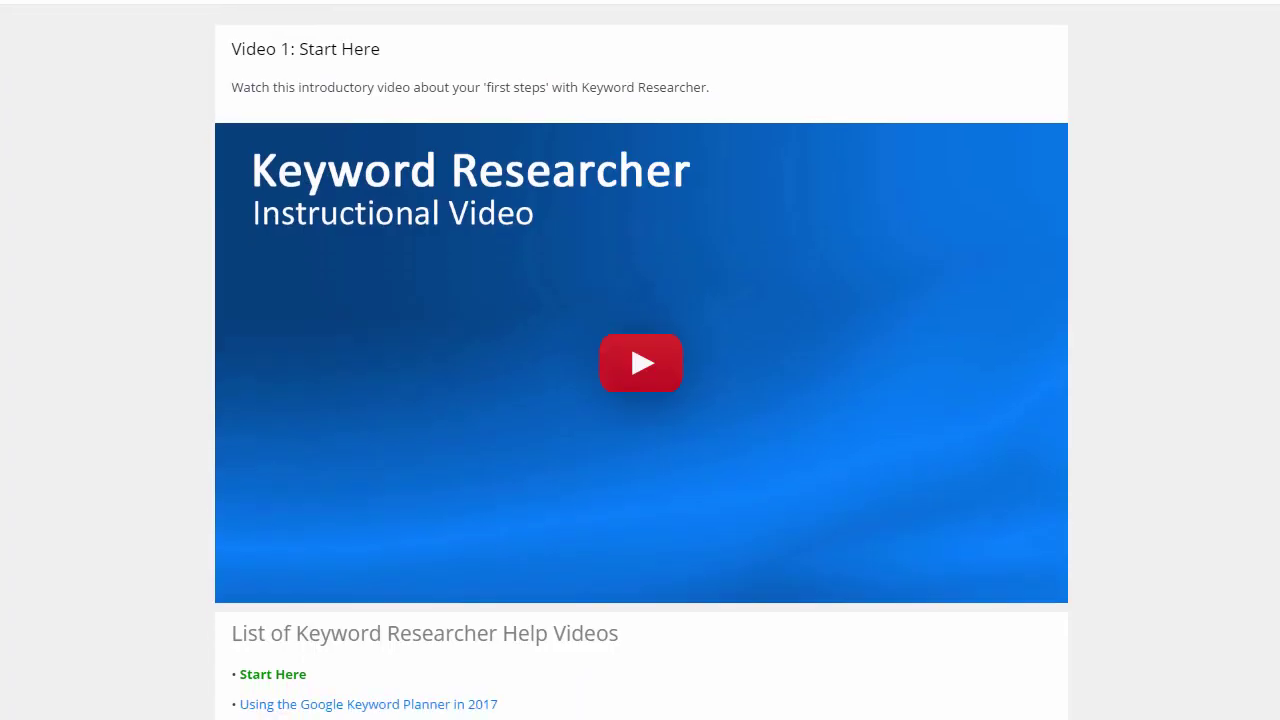
scroll(640, 400, "down", 1)
scroll(640, 400, "down", 1)
scroll(640, 400, "down", 1)
scroll(640, 400, "down", 1)
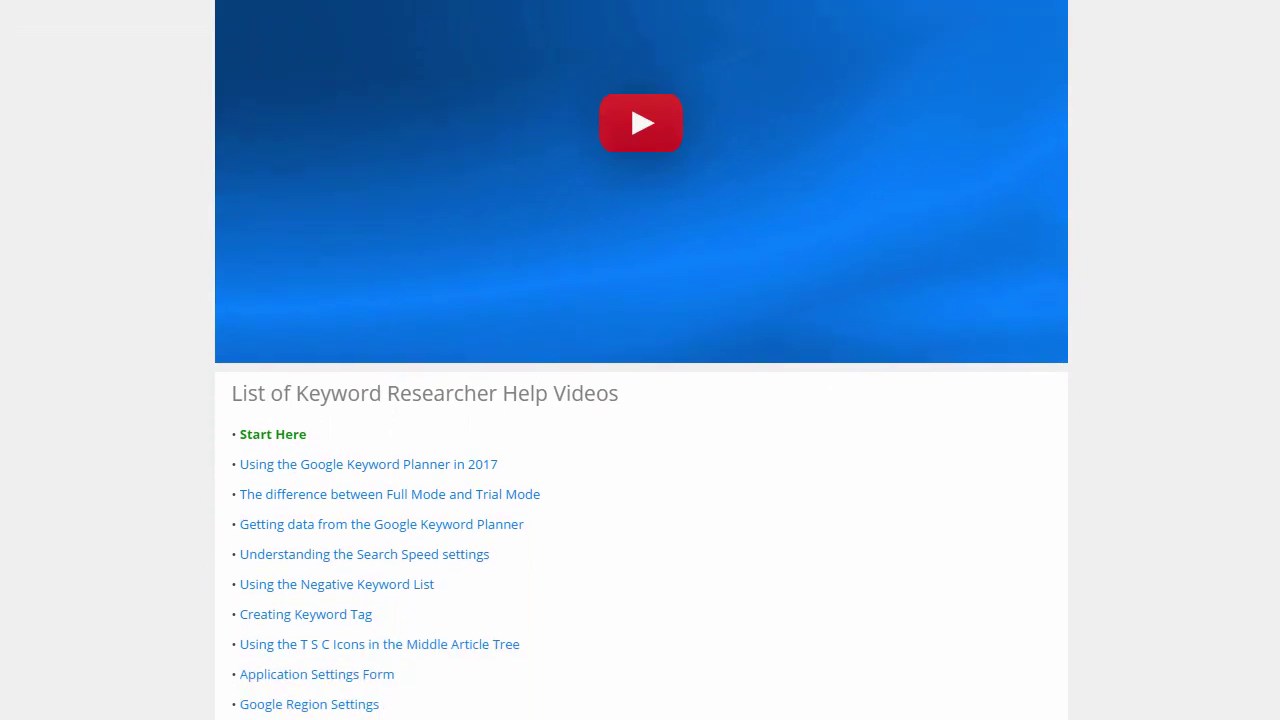
scroll(640, 400, "down", 1)
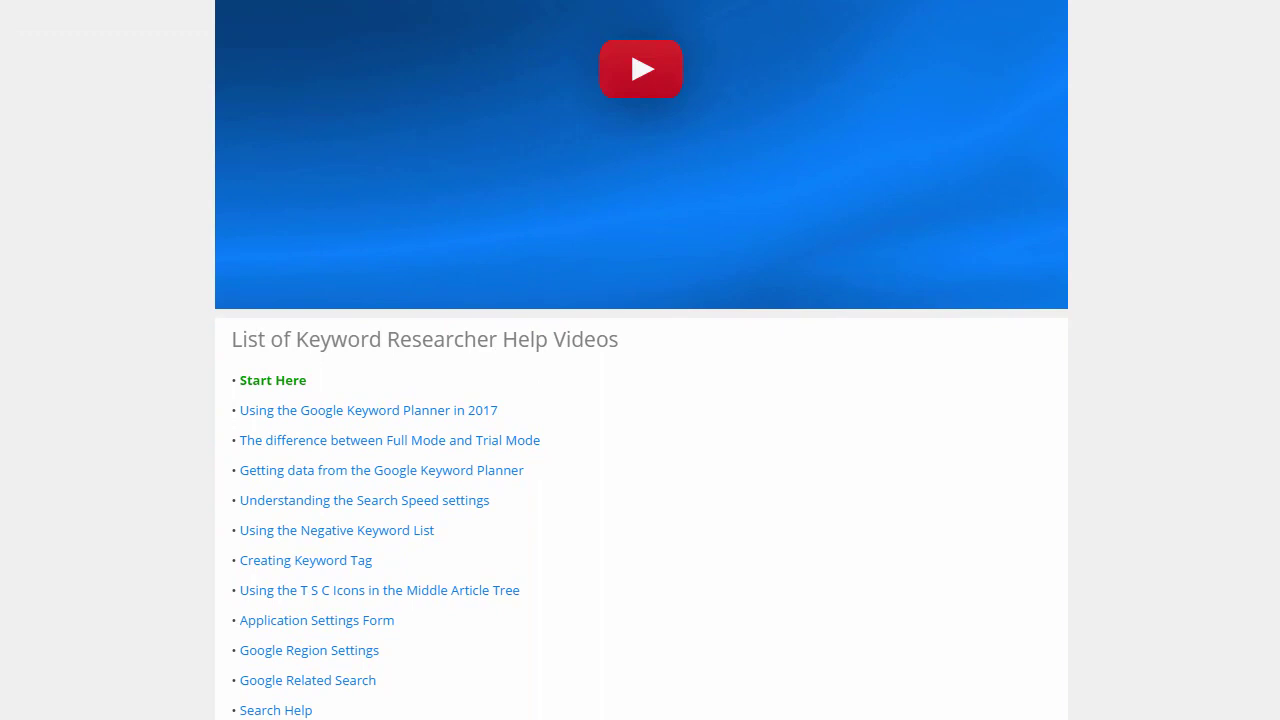
scroll(640, 400, "up", 3)
scroll(640, 400, "up", 3)
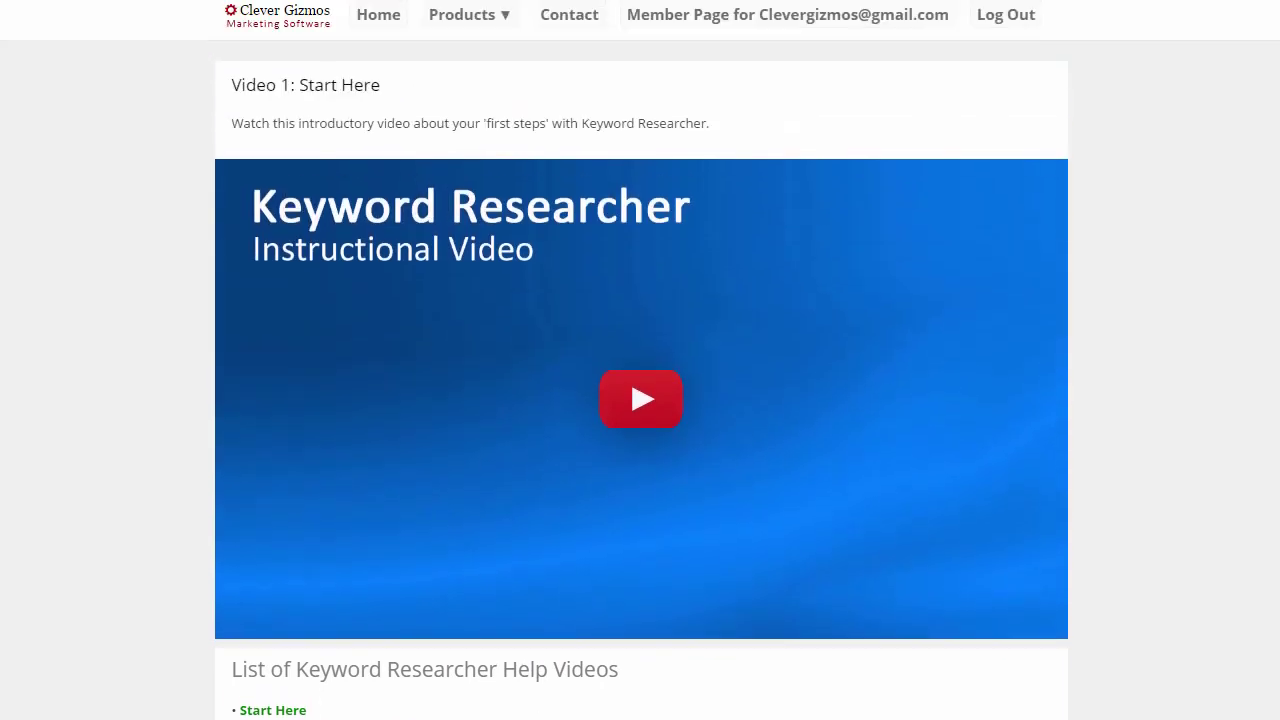